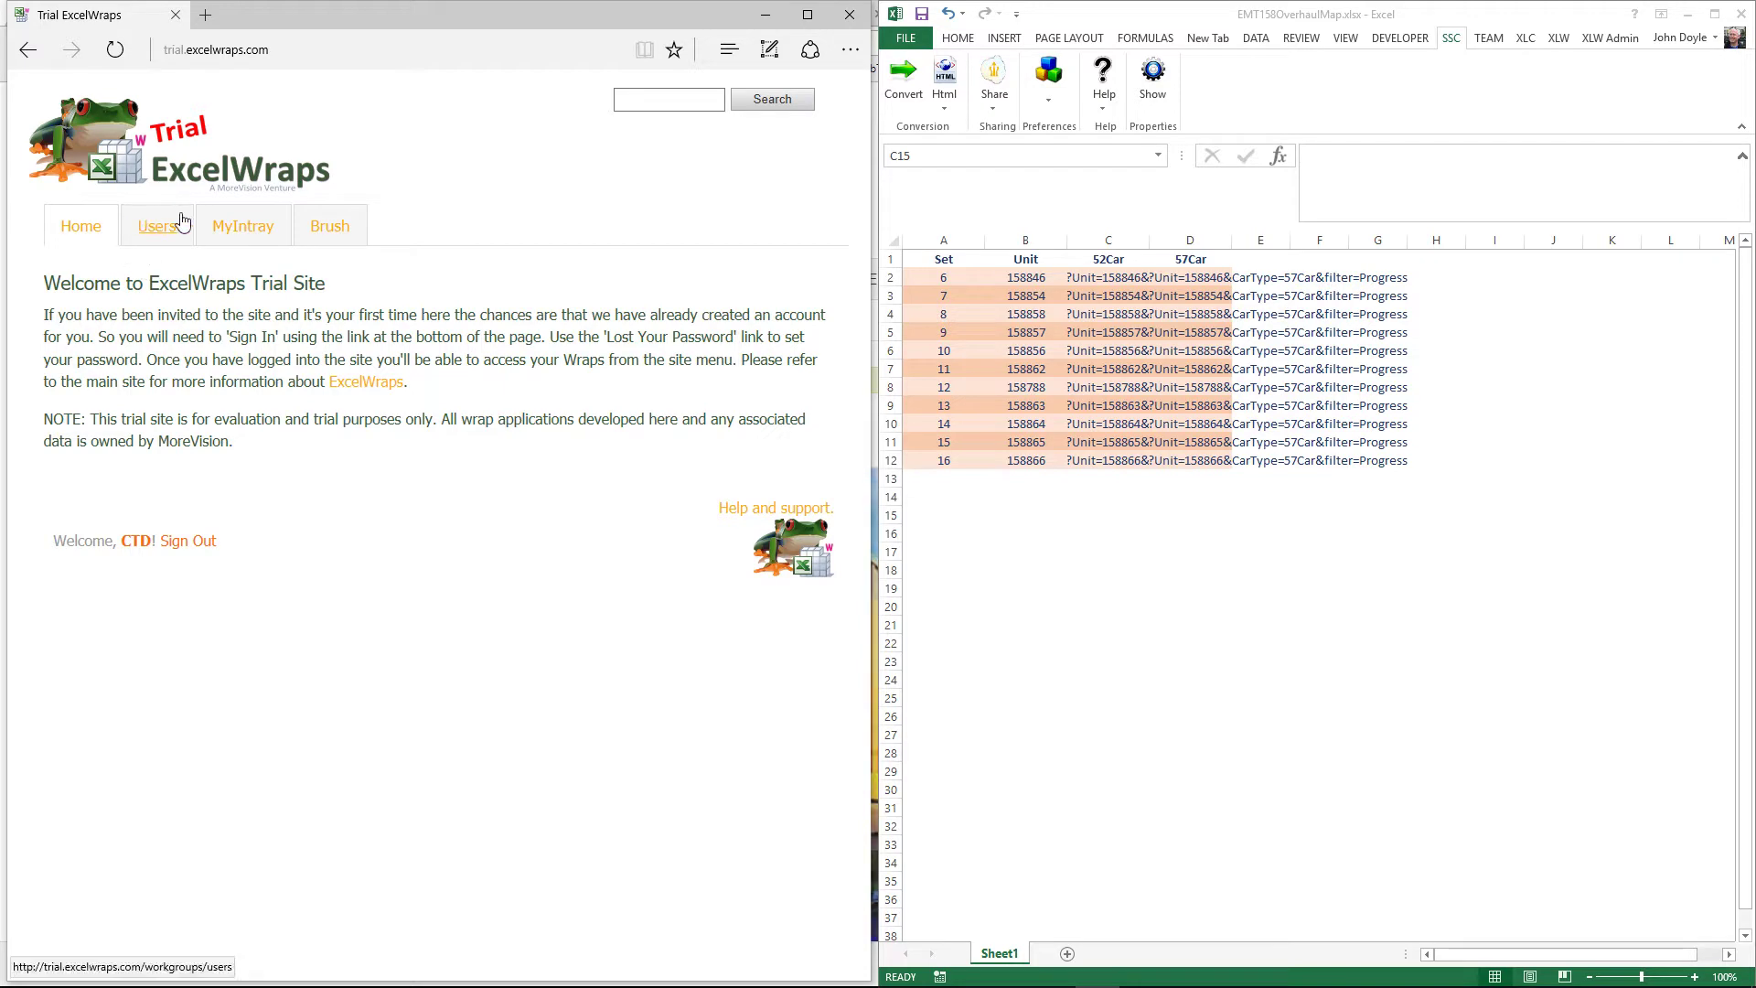
Step: Browse the Brush Traction page, then go to the EMT158 General Inspection overhaul map
{"action": "left_click", "coordinate": [337, 232]}
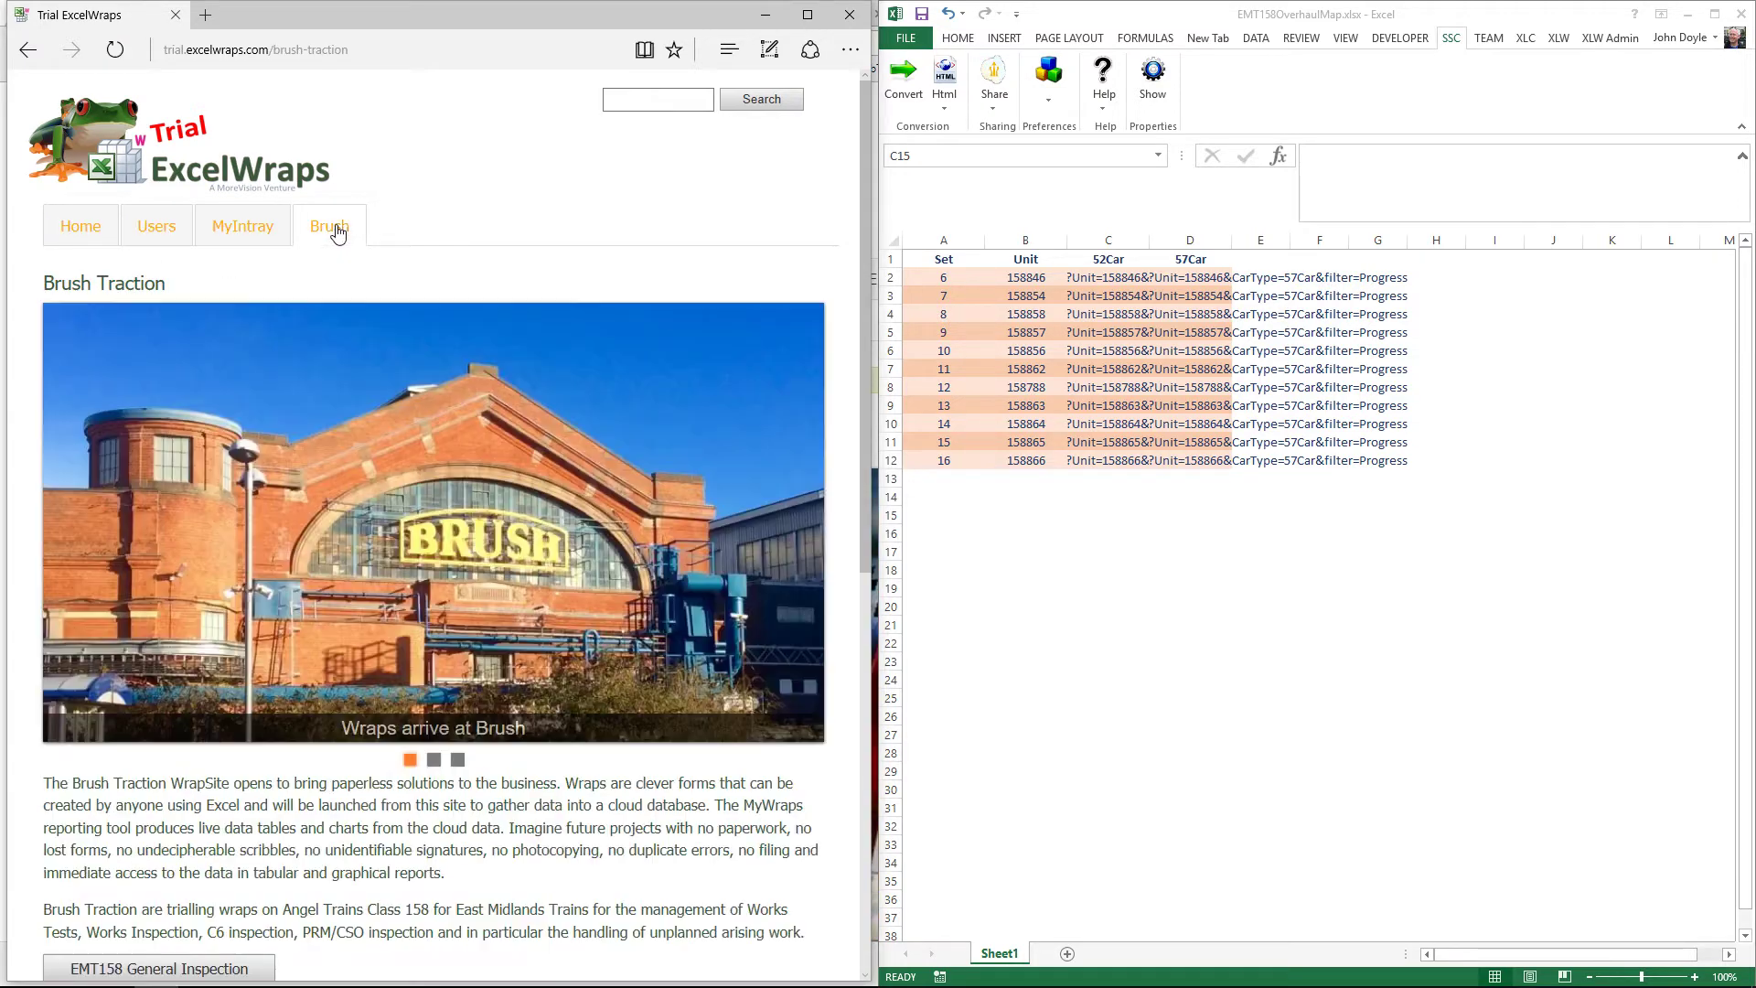
{"action": "scroll", "coordinate": [457, 366], "scroll_direction": "down", "scroll_amount": 1}
{"action": "scroll", "coordinate": [458, 367], "scroll_direction": "down", "scroll_amount": 4}
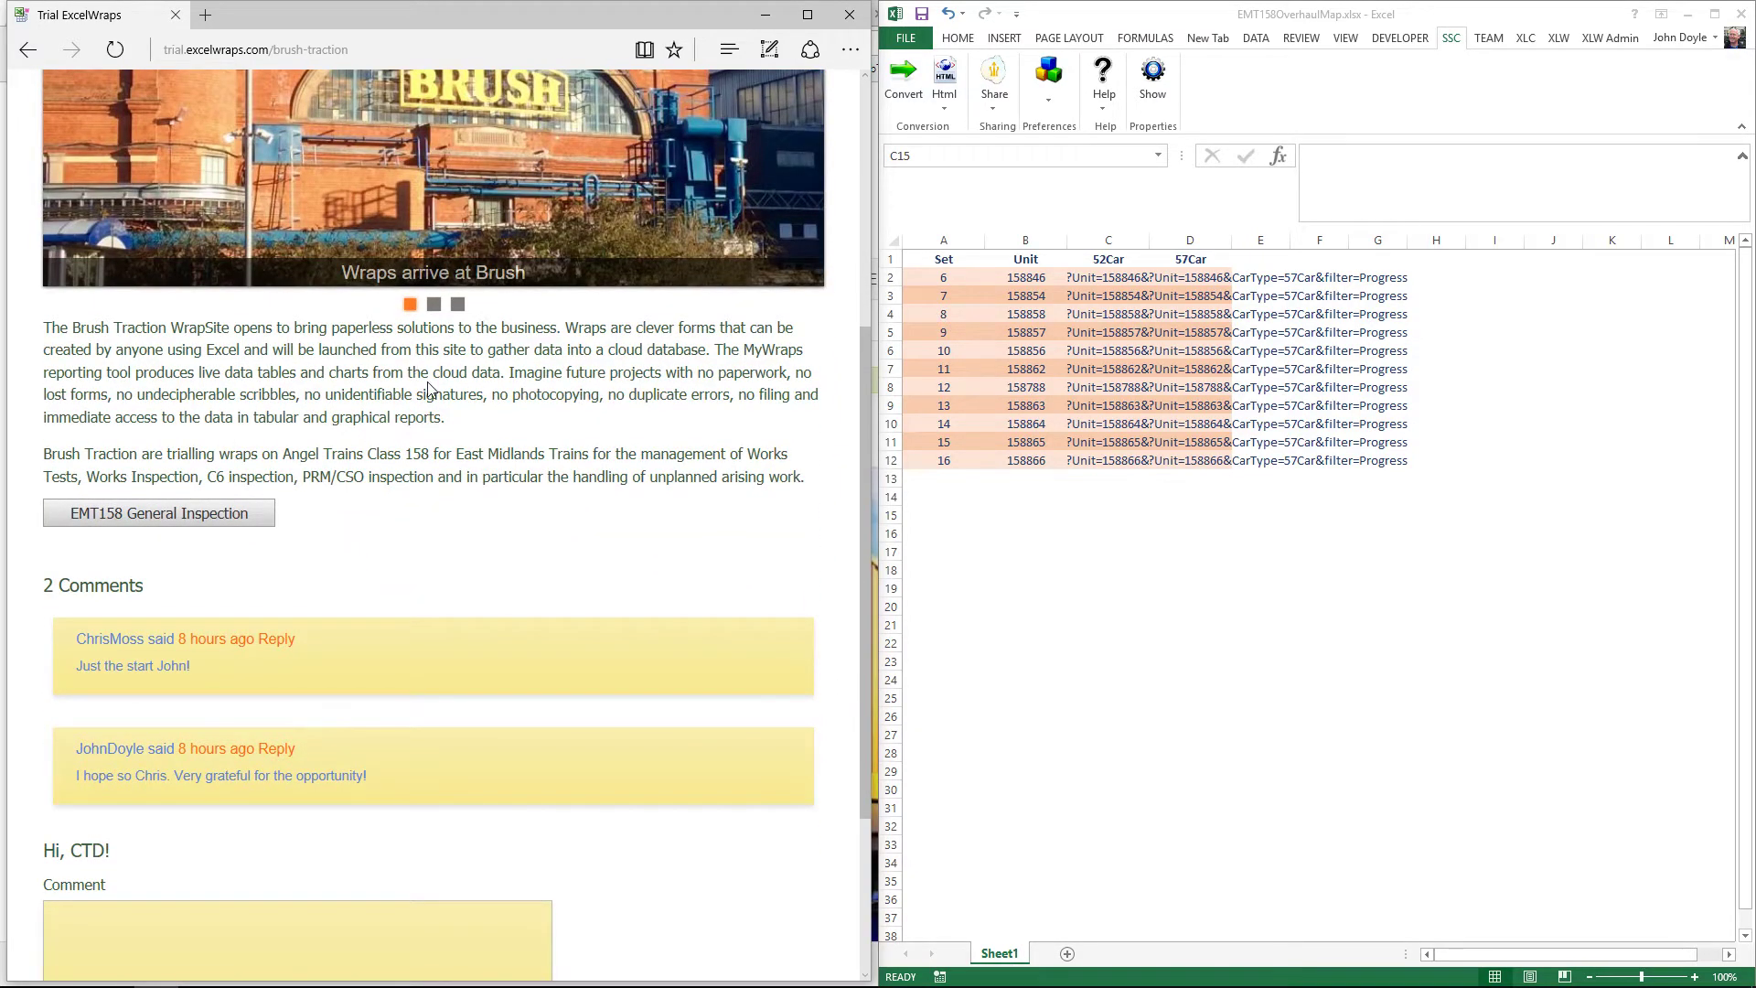
{"action": "scroll", "coordinate": [426, 382], "scroll_direction": "up", "scroll_amount": 1}
{"action": "scroll", "coordinate": [283, 686], "scroll_direction": "up", "scroll_amount": 2}
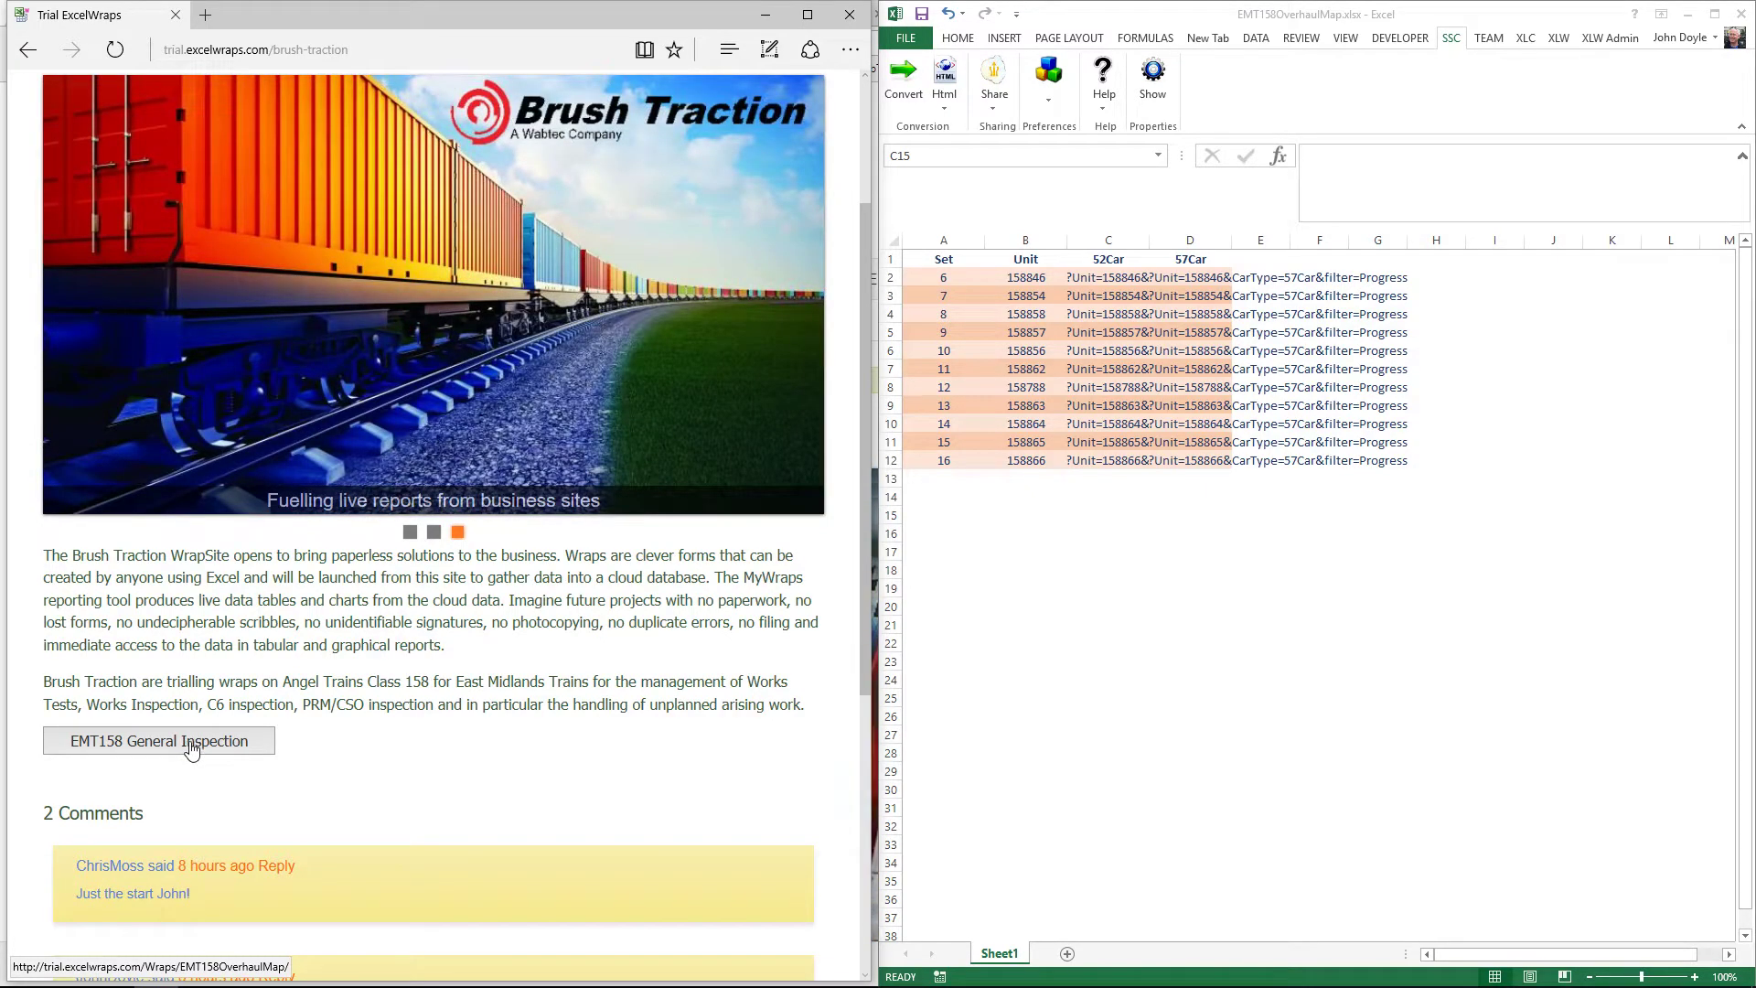
{"action": "left_click", "coordinate": [191, 747]}
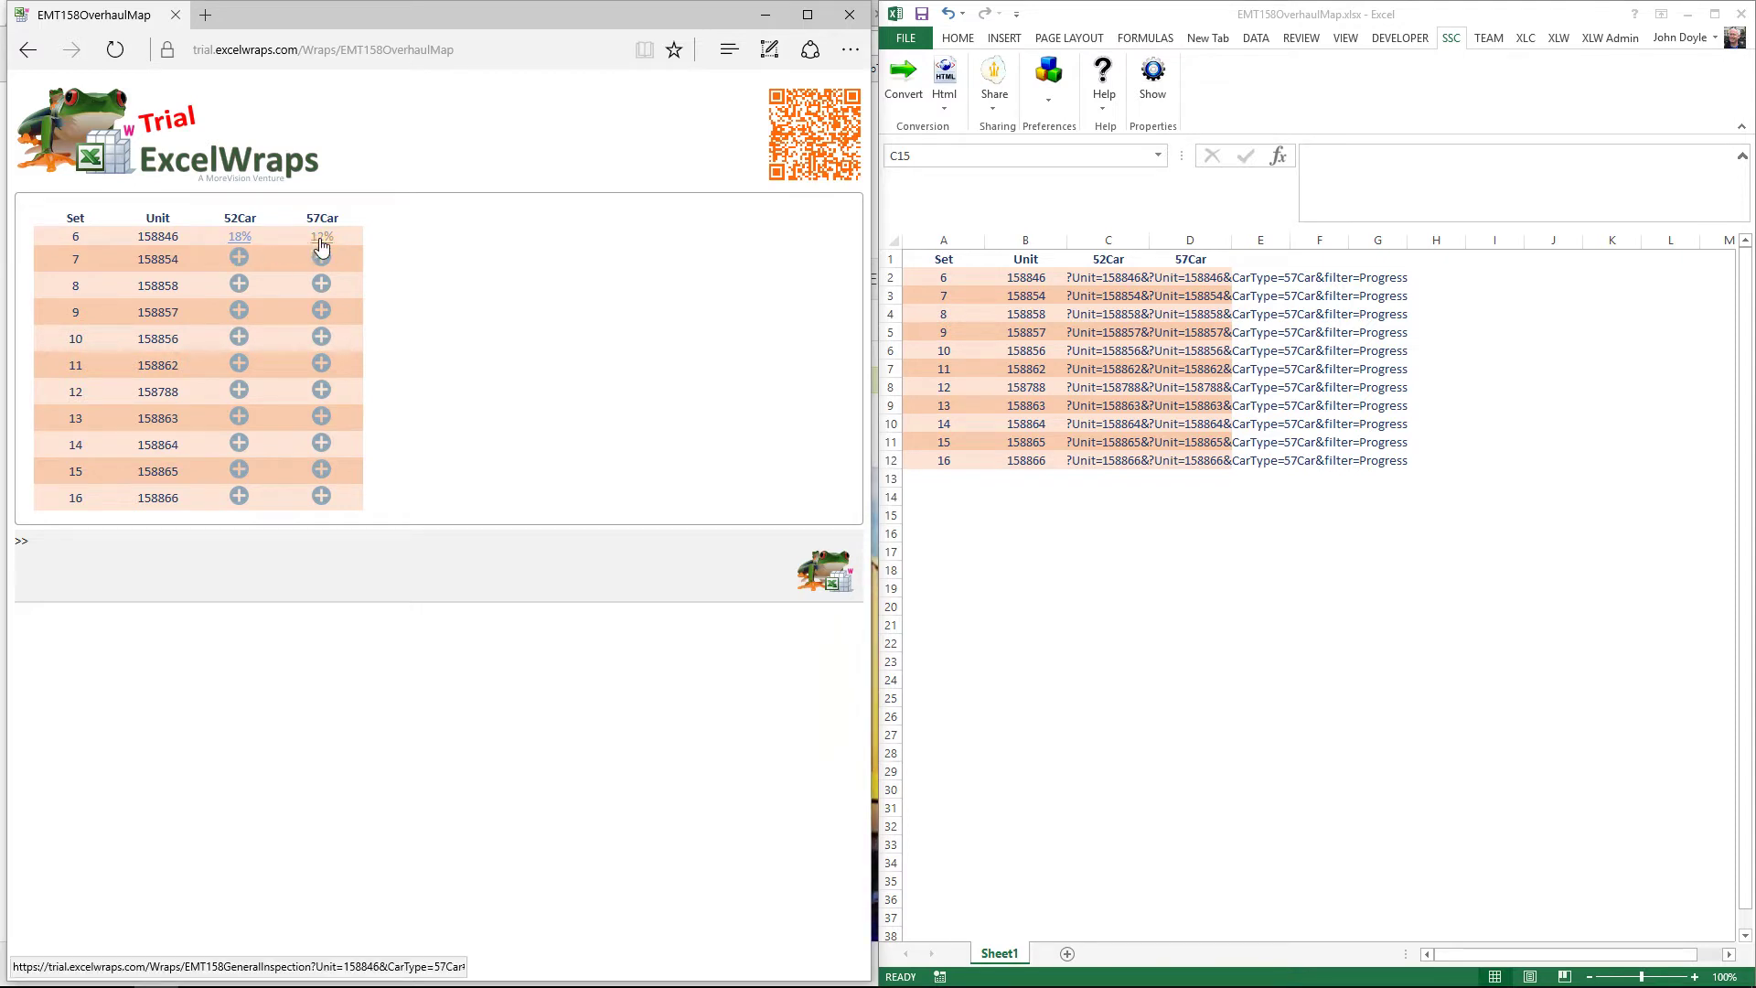
Step: Open the 18% 52Car inspection for set 6, unit 158846
{"action": "left_click", "coordinate": [239, 237]}
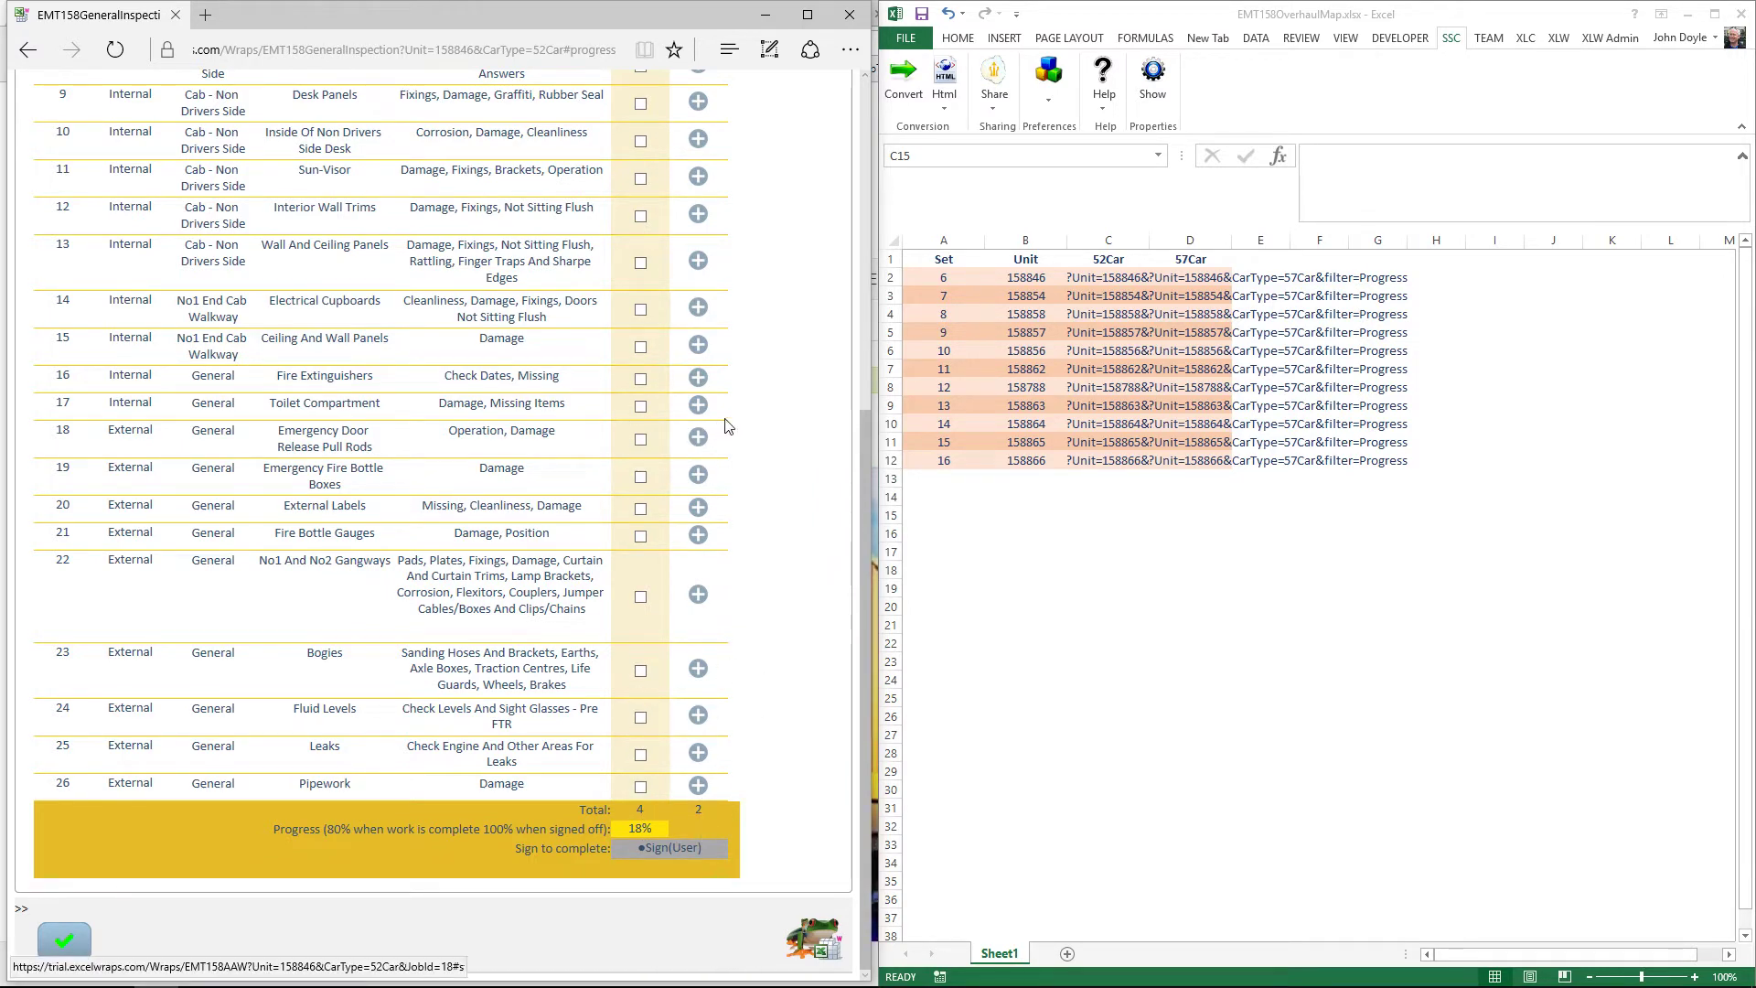
Step: Mark job 1 on the 52Car inspection checklist as OK
{"action": "scroll", "coordinate": [728, 423], "scroll_direction": "up", "scroll_amount": 6}
{"action": "left_click", "coordinate": [641, 323]}
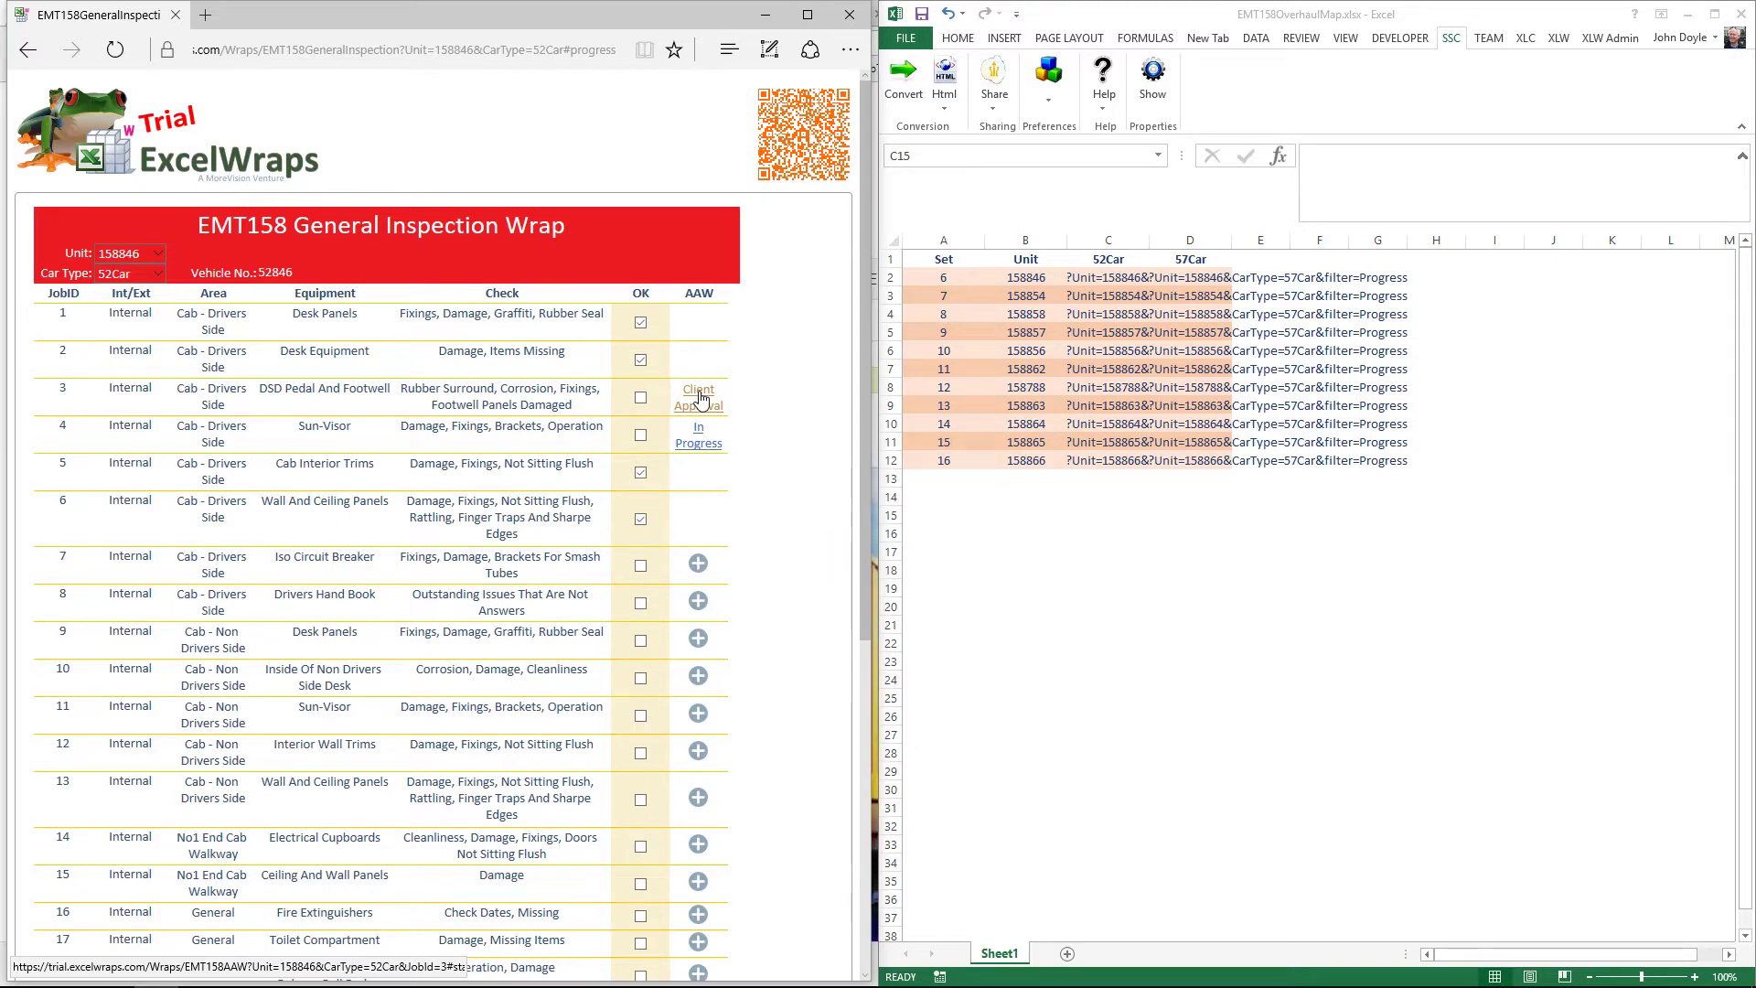
Step: Open job 3's Client Approval arising work form and select the first worker's Hours field
{"action": "left_click", "coordinate": [701, 398]}
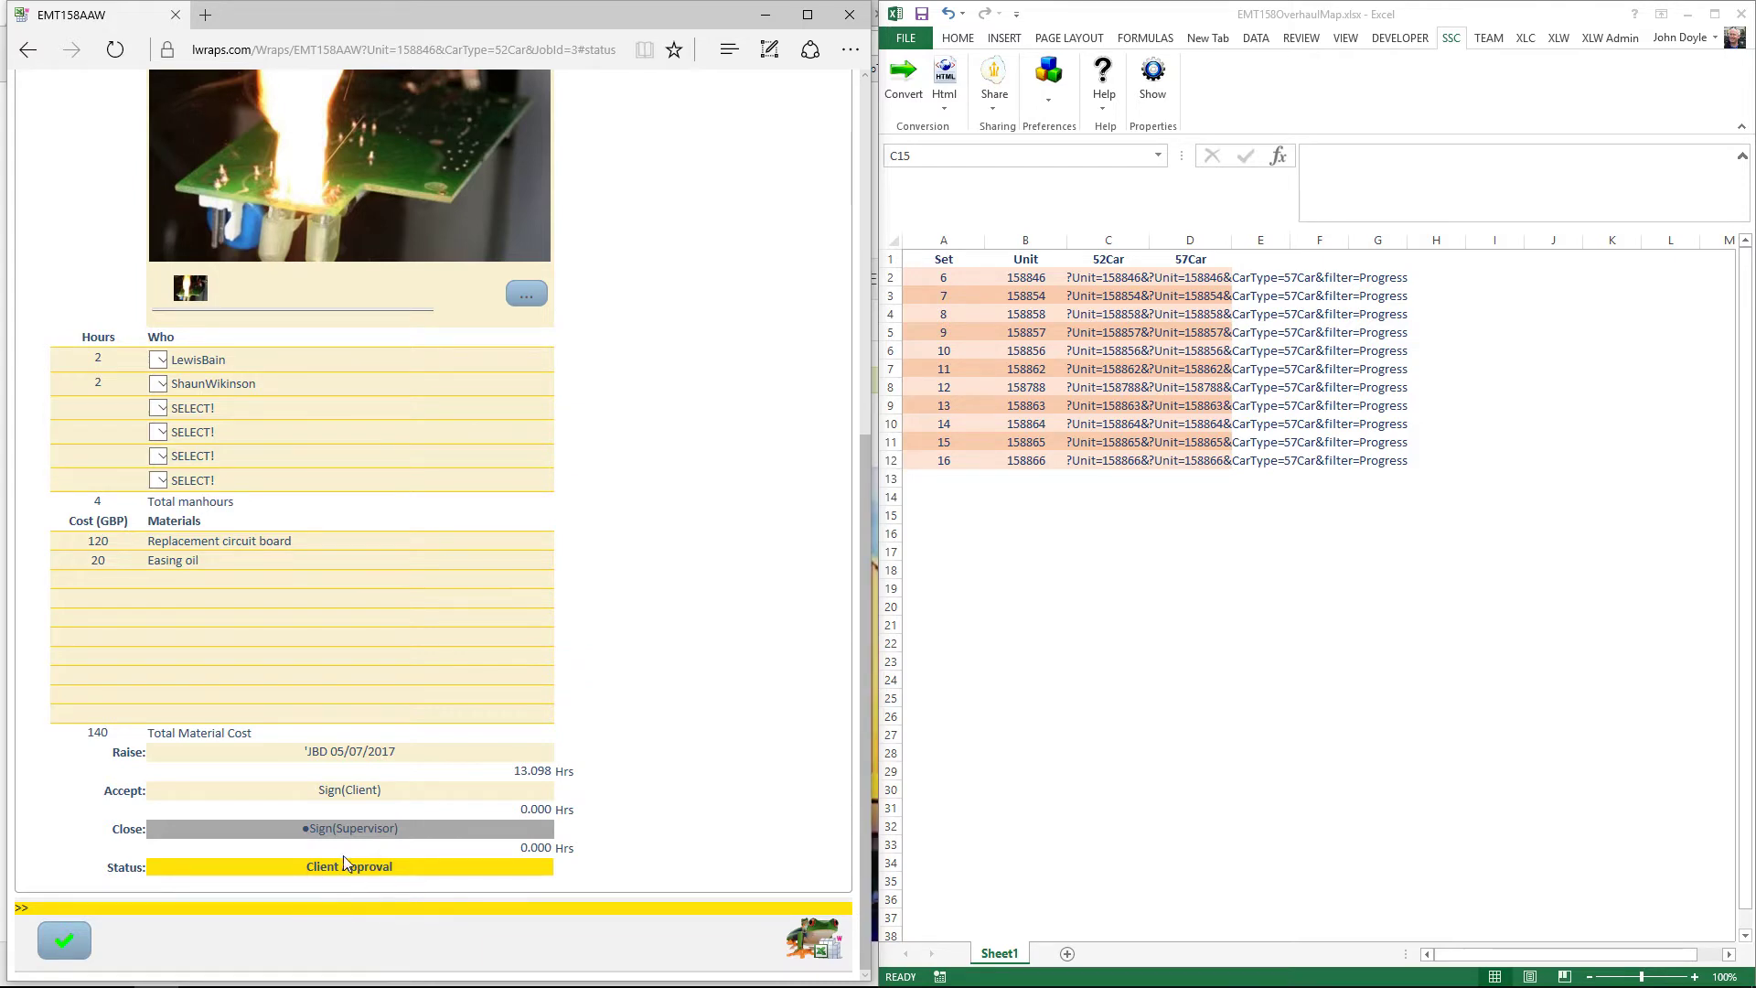
{"action": "scroll", "coordinate": [639, 529], "scroll_direction": "up", "scroll_amount": 7}
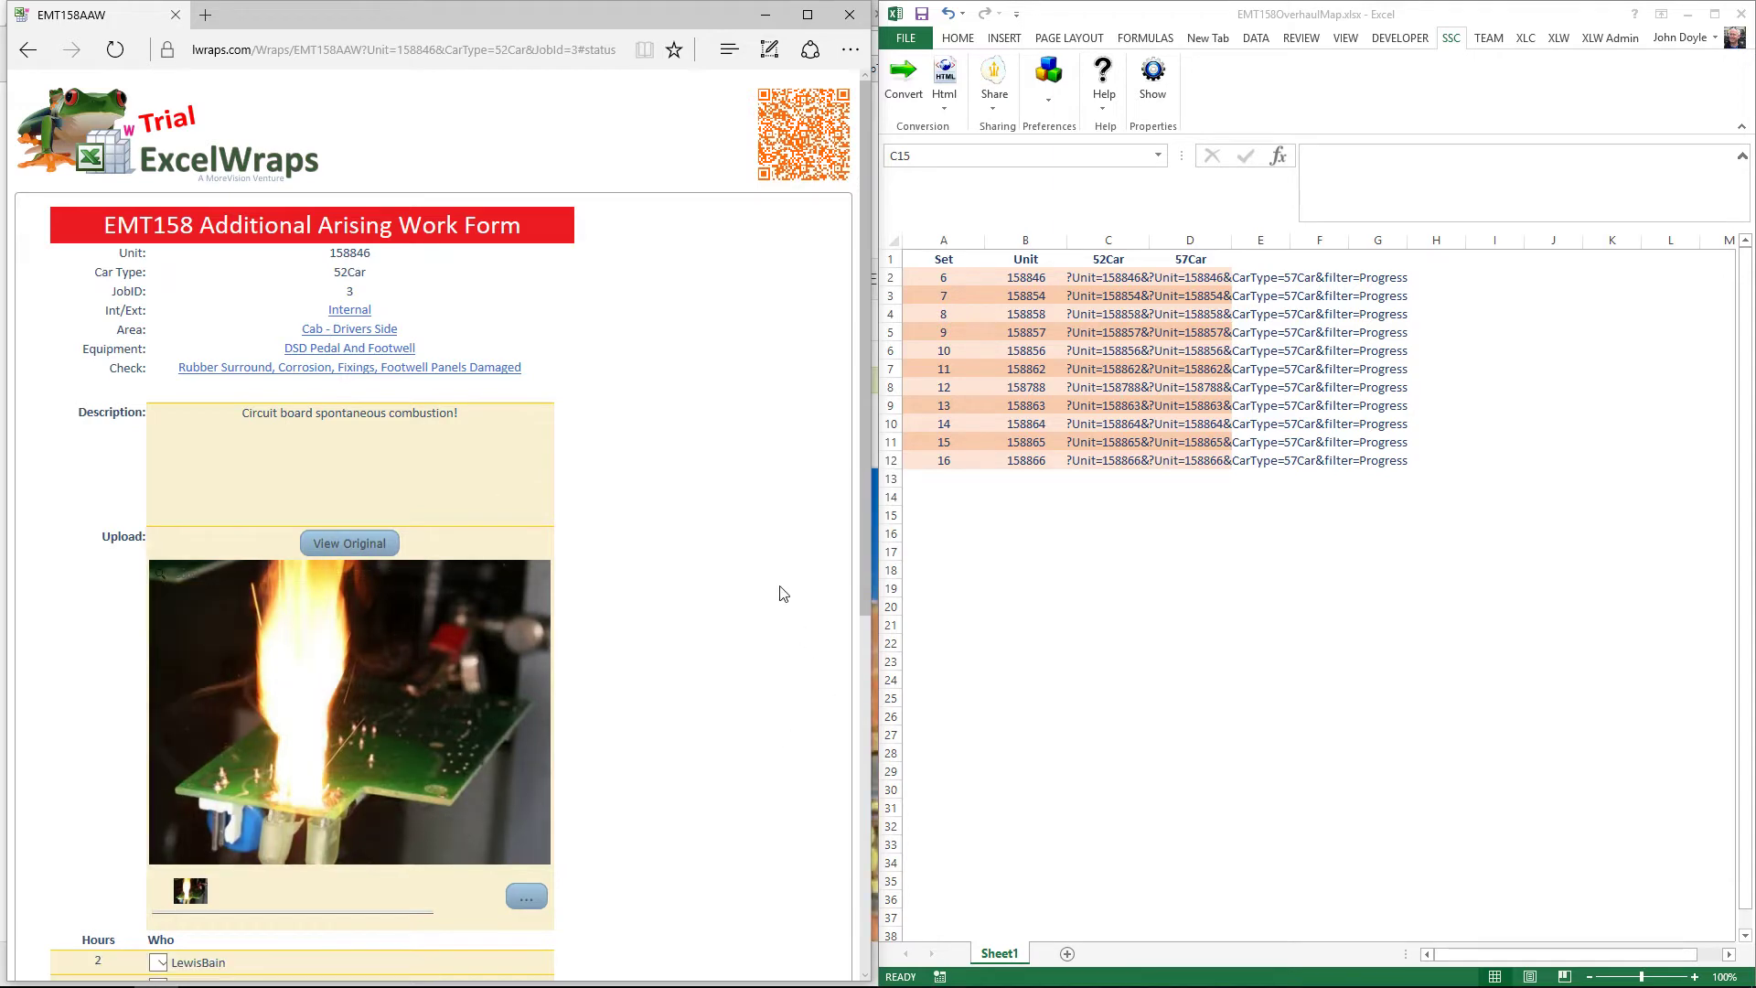
{"action": "scroll", "coordinate": [782, 593], "scroll_direction": "down", "scroll_amount": 3}
{"action": "scroll", "coordinate": [782, 592], "scroll_direction": "down", "scroll_amount": 3}
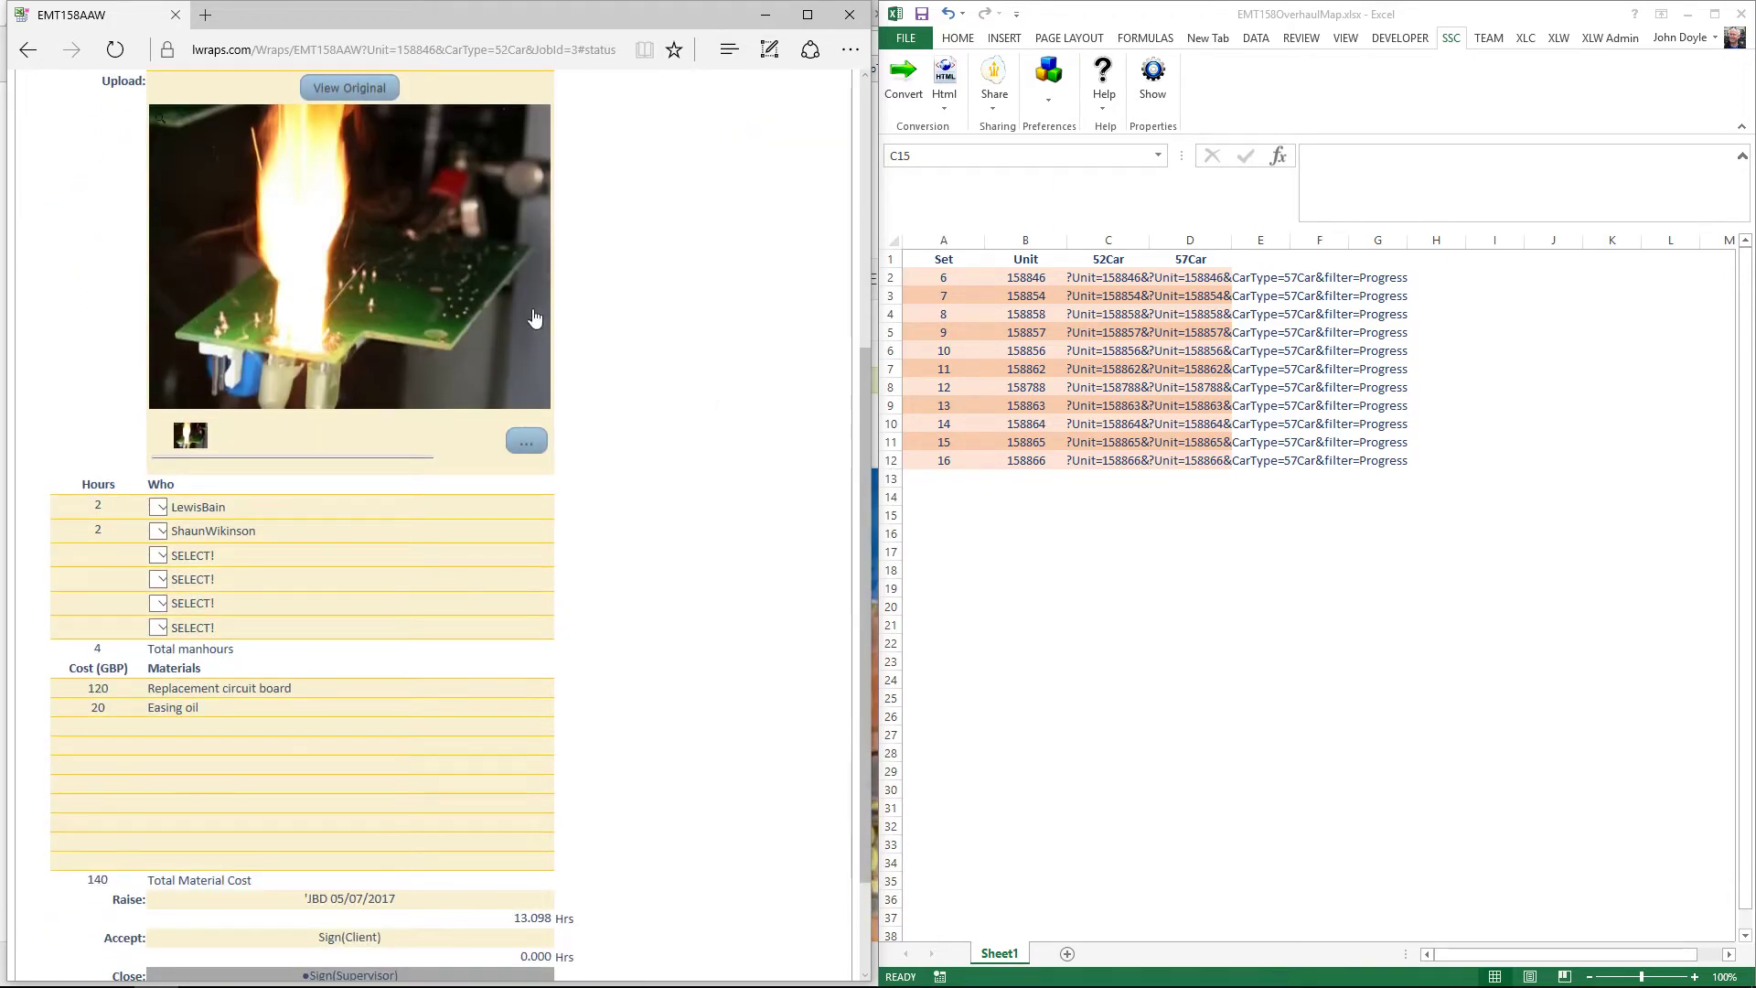
{"action": "mouse_move", "coordinate": [352, 286]}
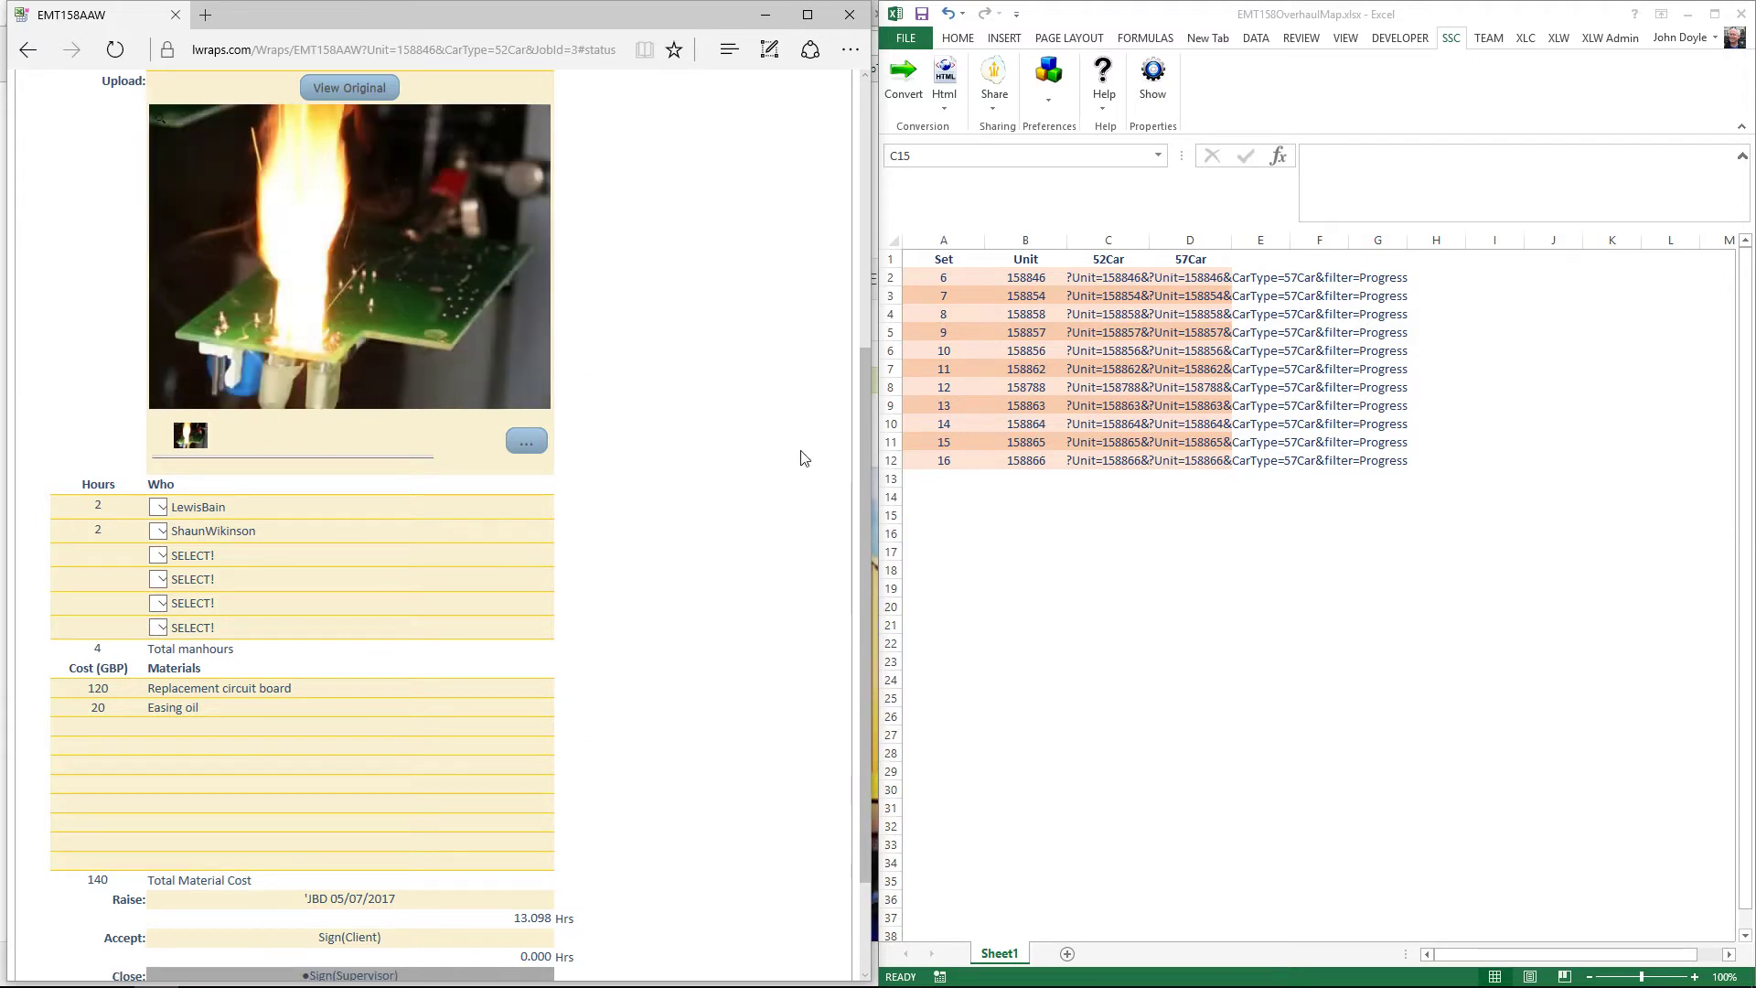
{"action": "left_click", "coordinate": [98, 505]}
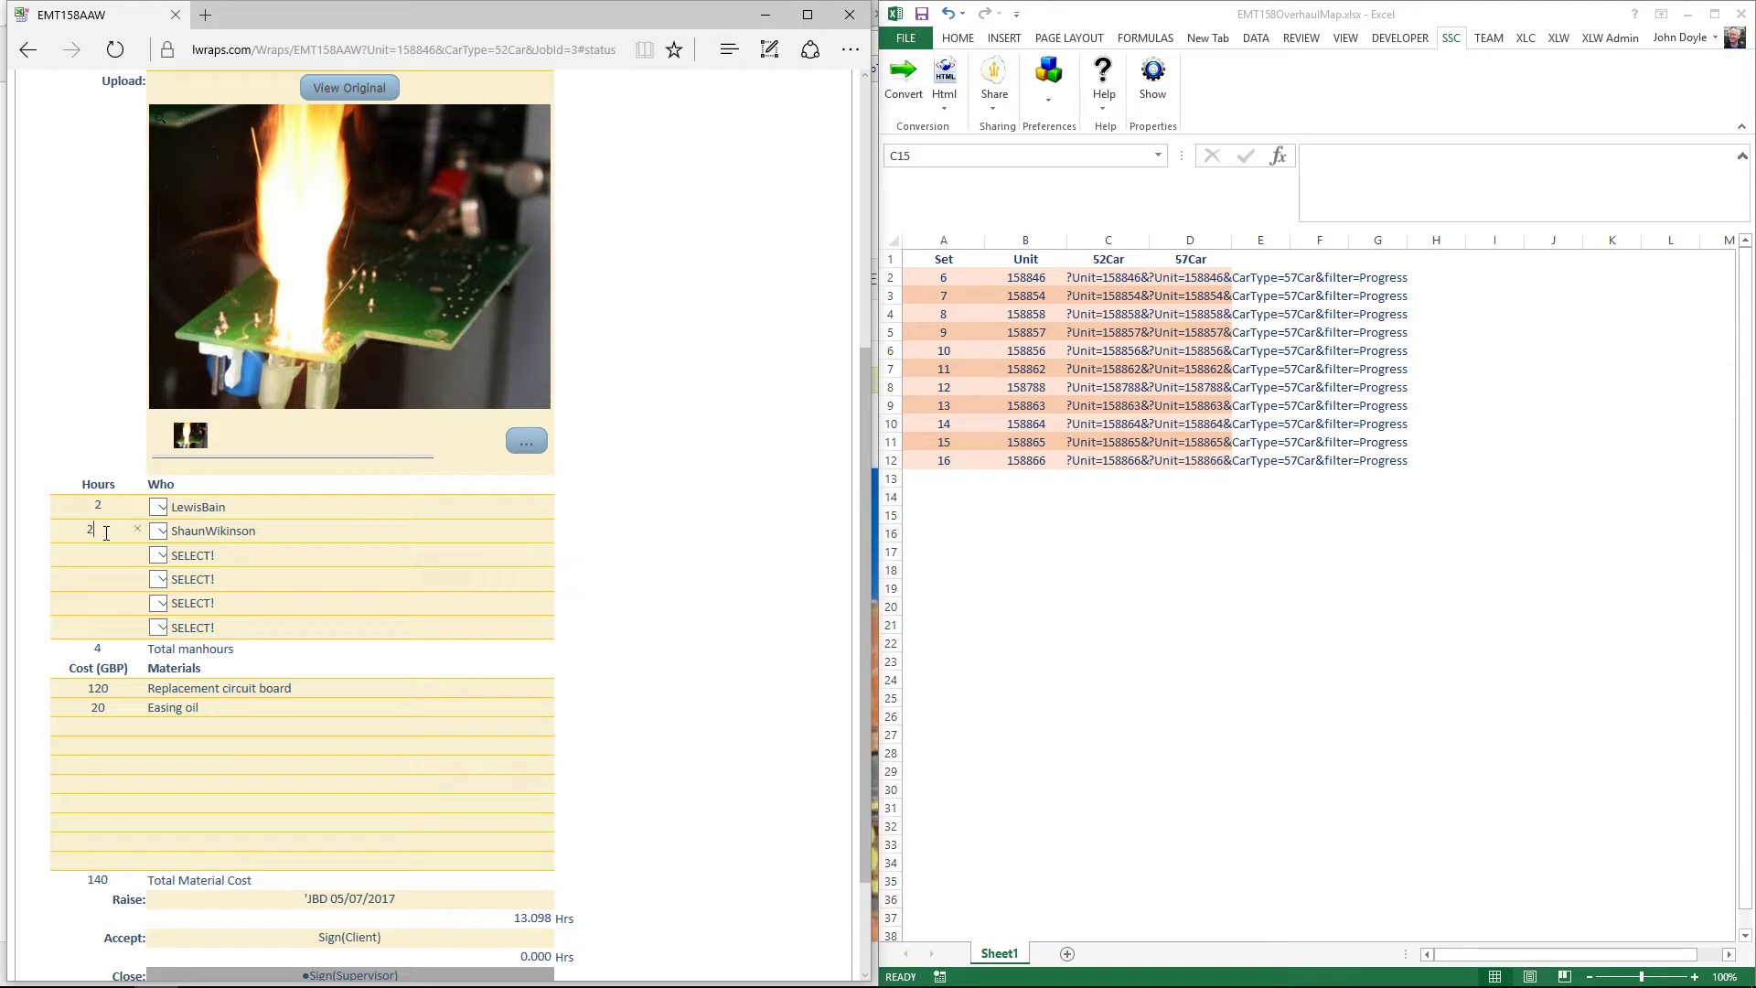
{"action": "left_click", "coordinate": [165, 514]}
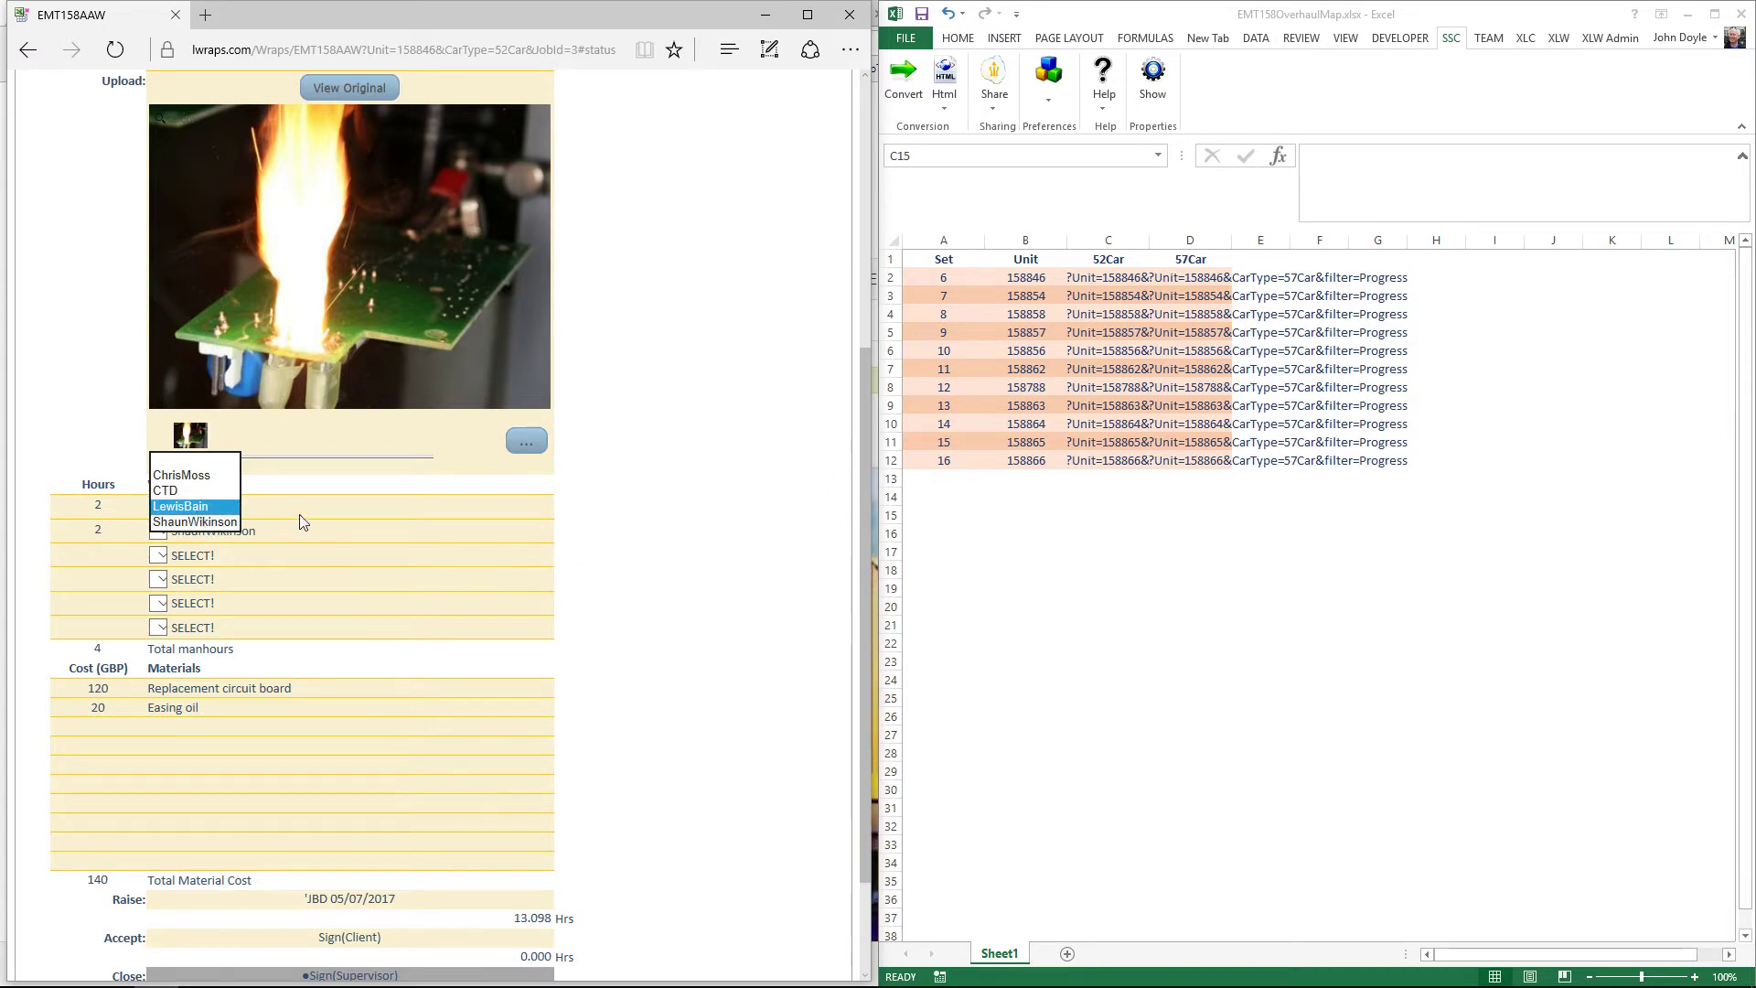
{"action": "key", "text": "Return"}
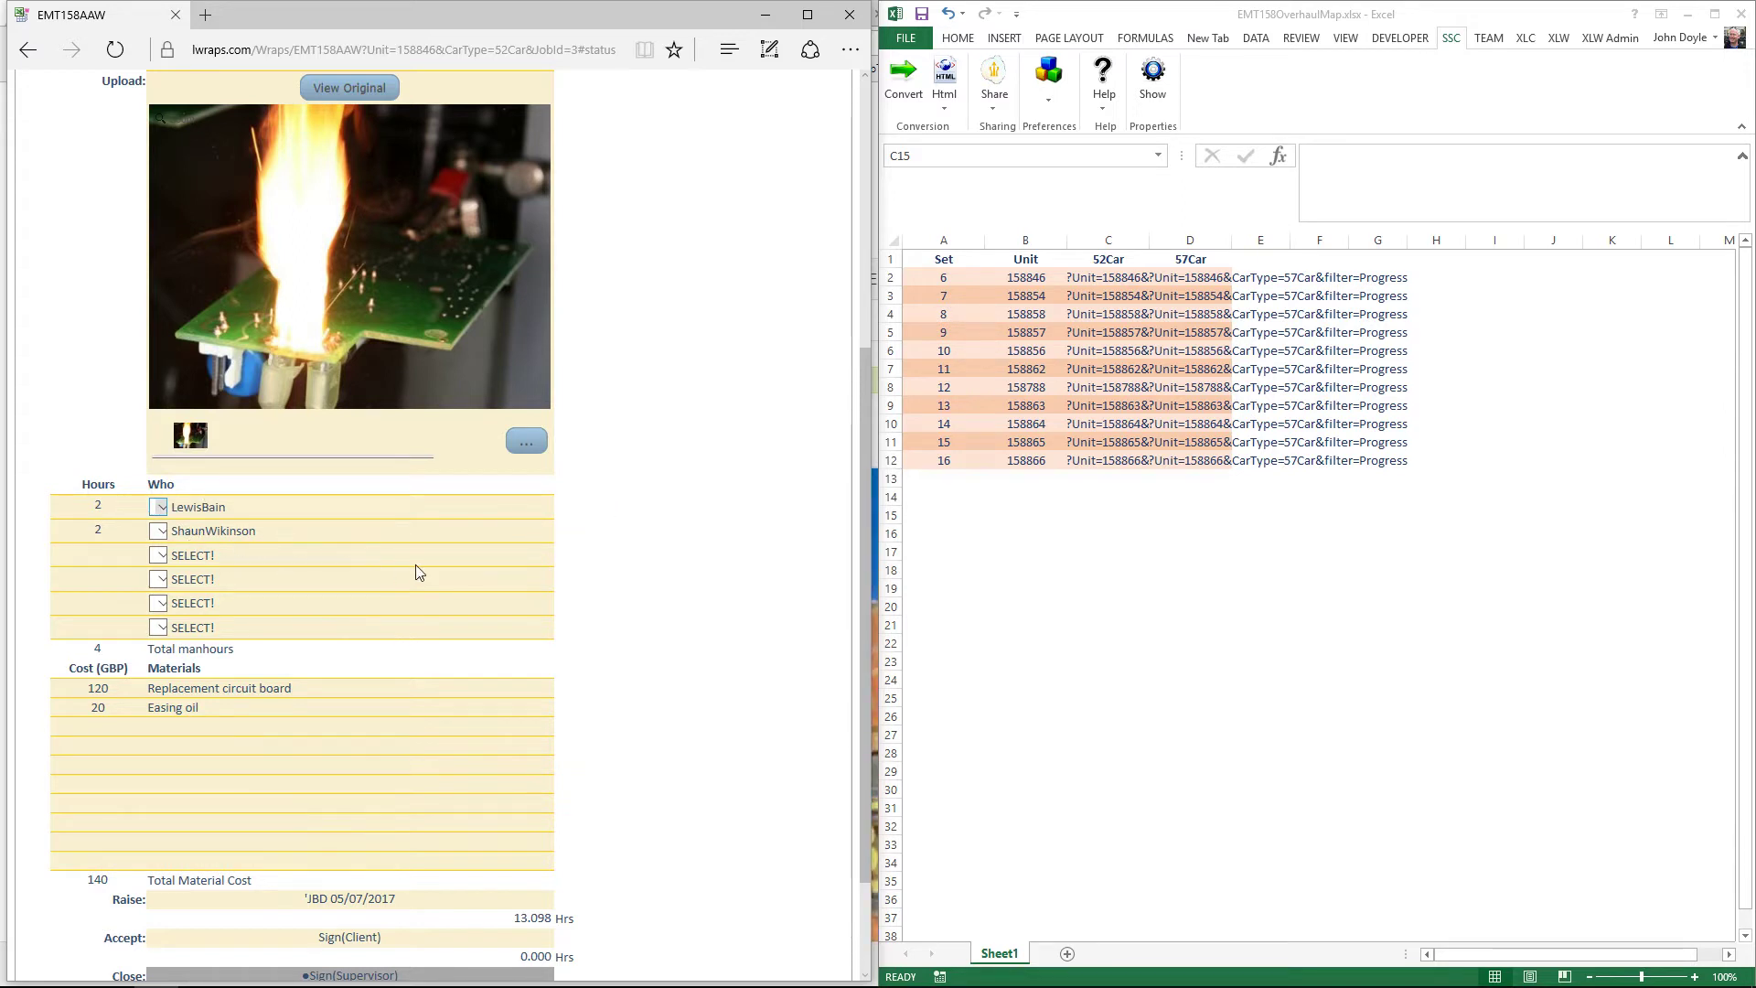
{"action": "scroll", "coordinate": [768, 544], "scroll_direction": "down", "scroll_amount": 2}
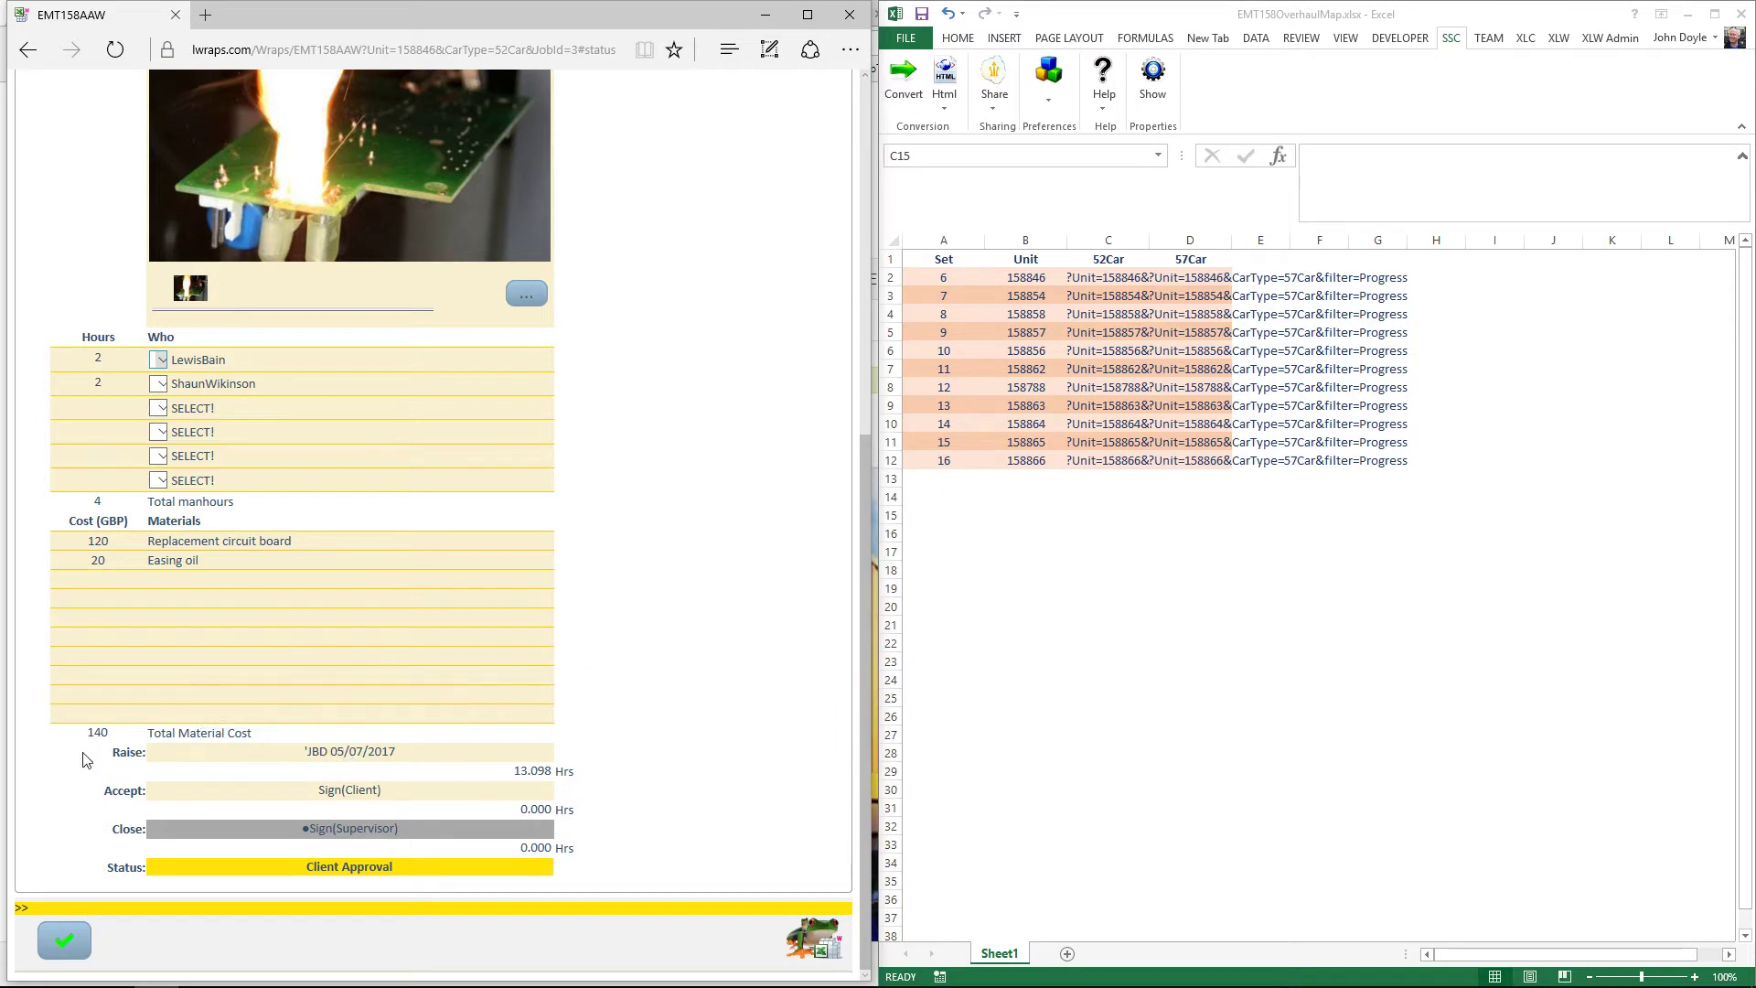
{"action": "mouse_move", "coordinate": [348, 762]}
{"action": "scroll", "coordinate": [587, 676], "scroll_direction": "up", "scroll_amount": 5}
{"action": "scroll", "coordinate": [560, 662], "scroll_direction": "down", "scroll_amount": 3}
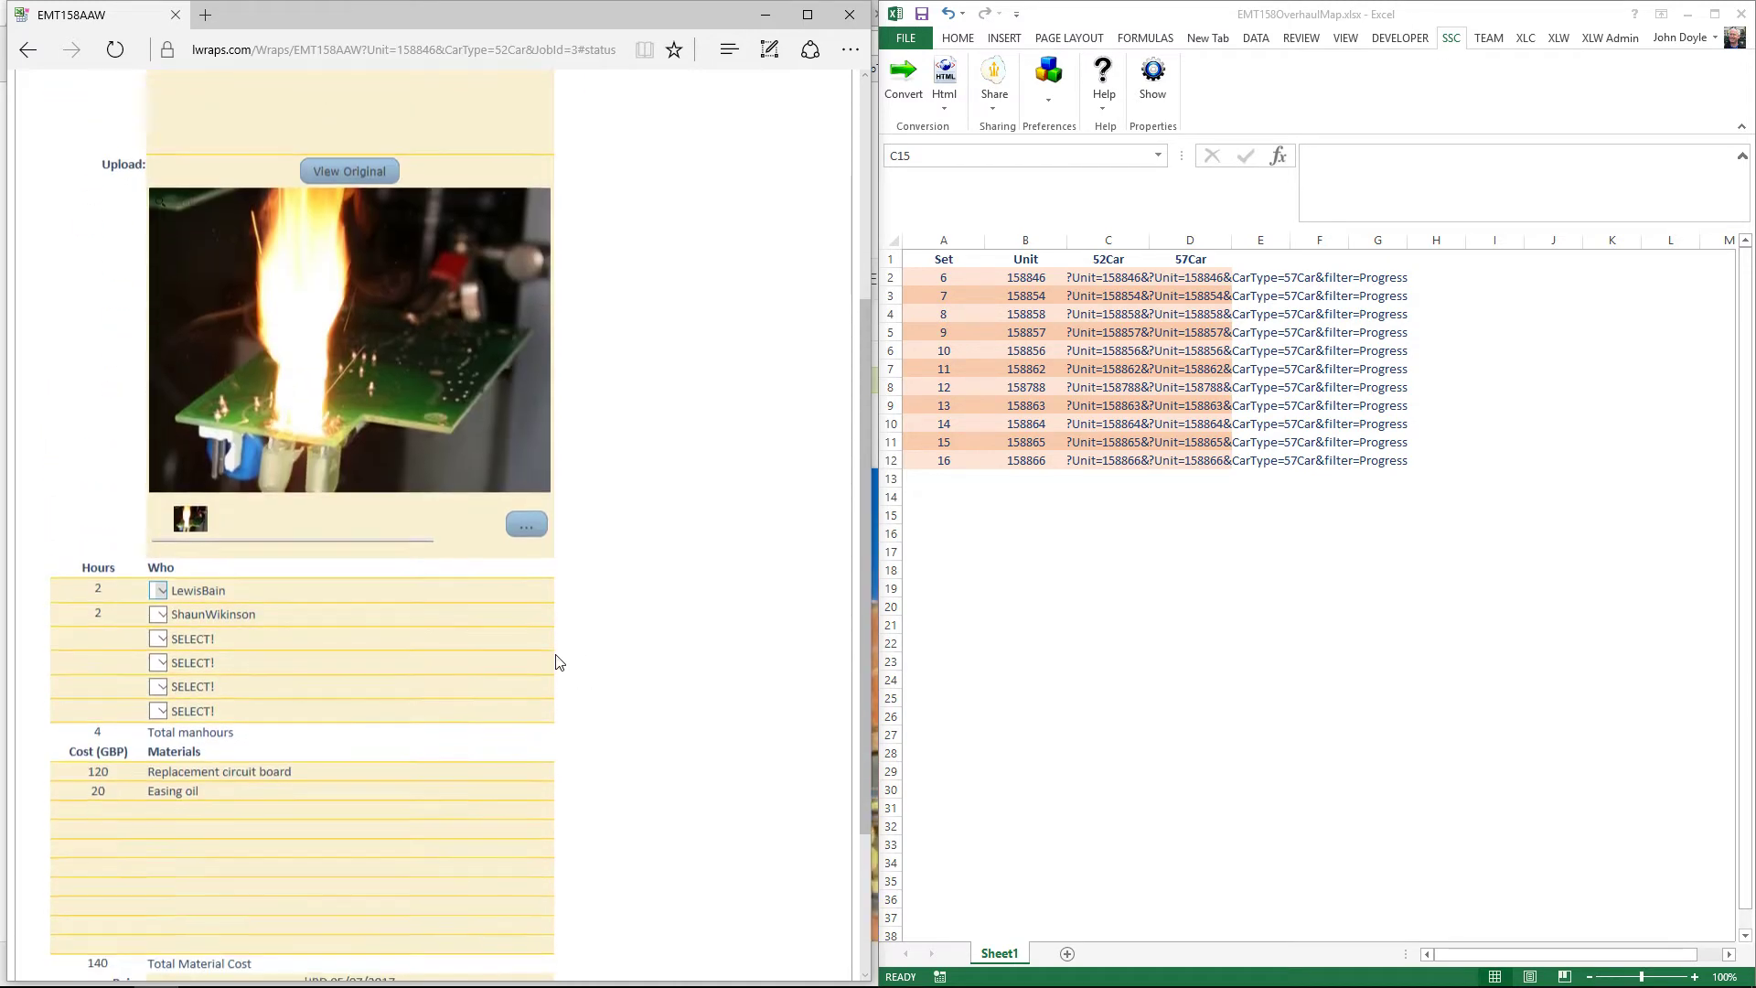
{"action": "scroll", "coordinate": [560, 663], "scroll_direction": "down", "scroll_amount": 3}
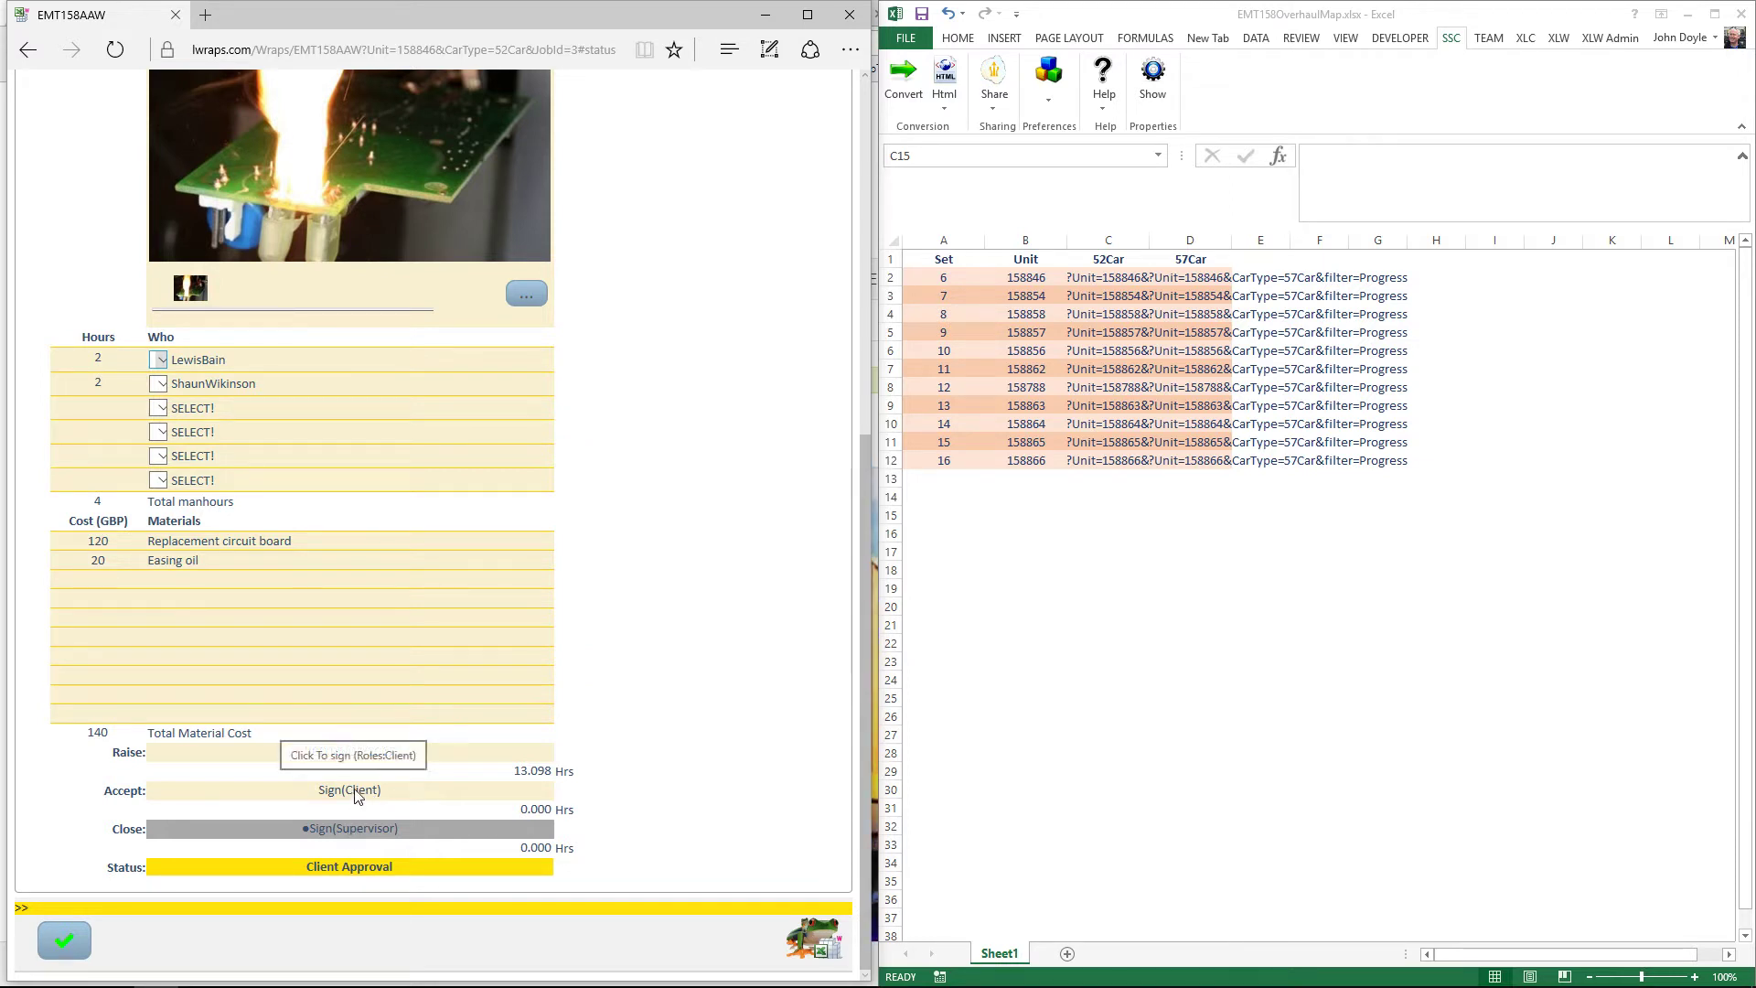
{"action": "left_click", "coordinate": [355, 792]}
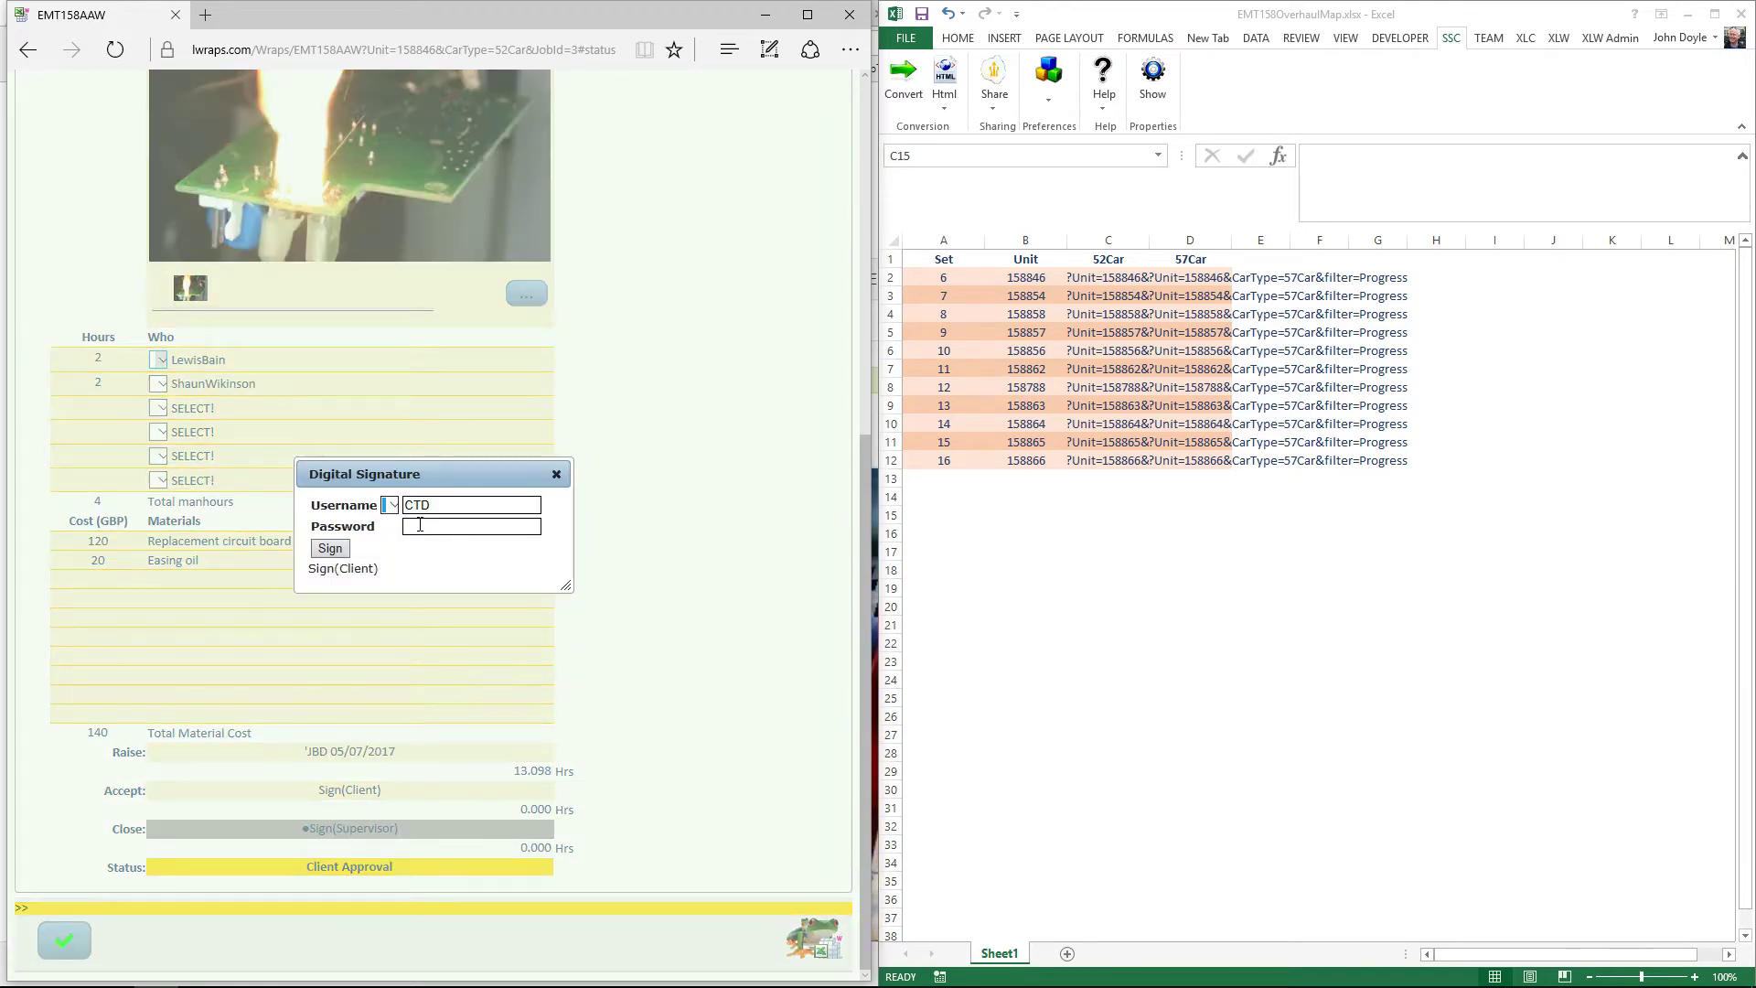
{"action": "left_click", "coordinate": [391, 505]}
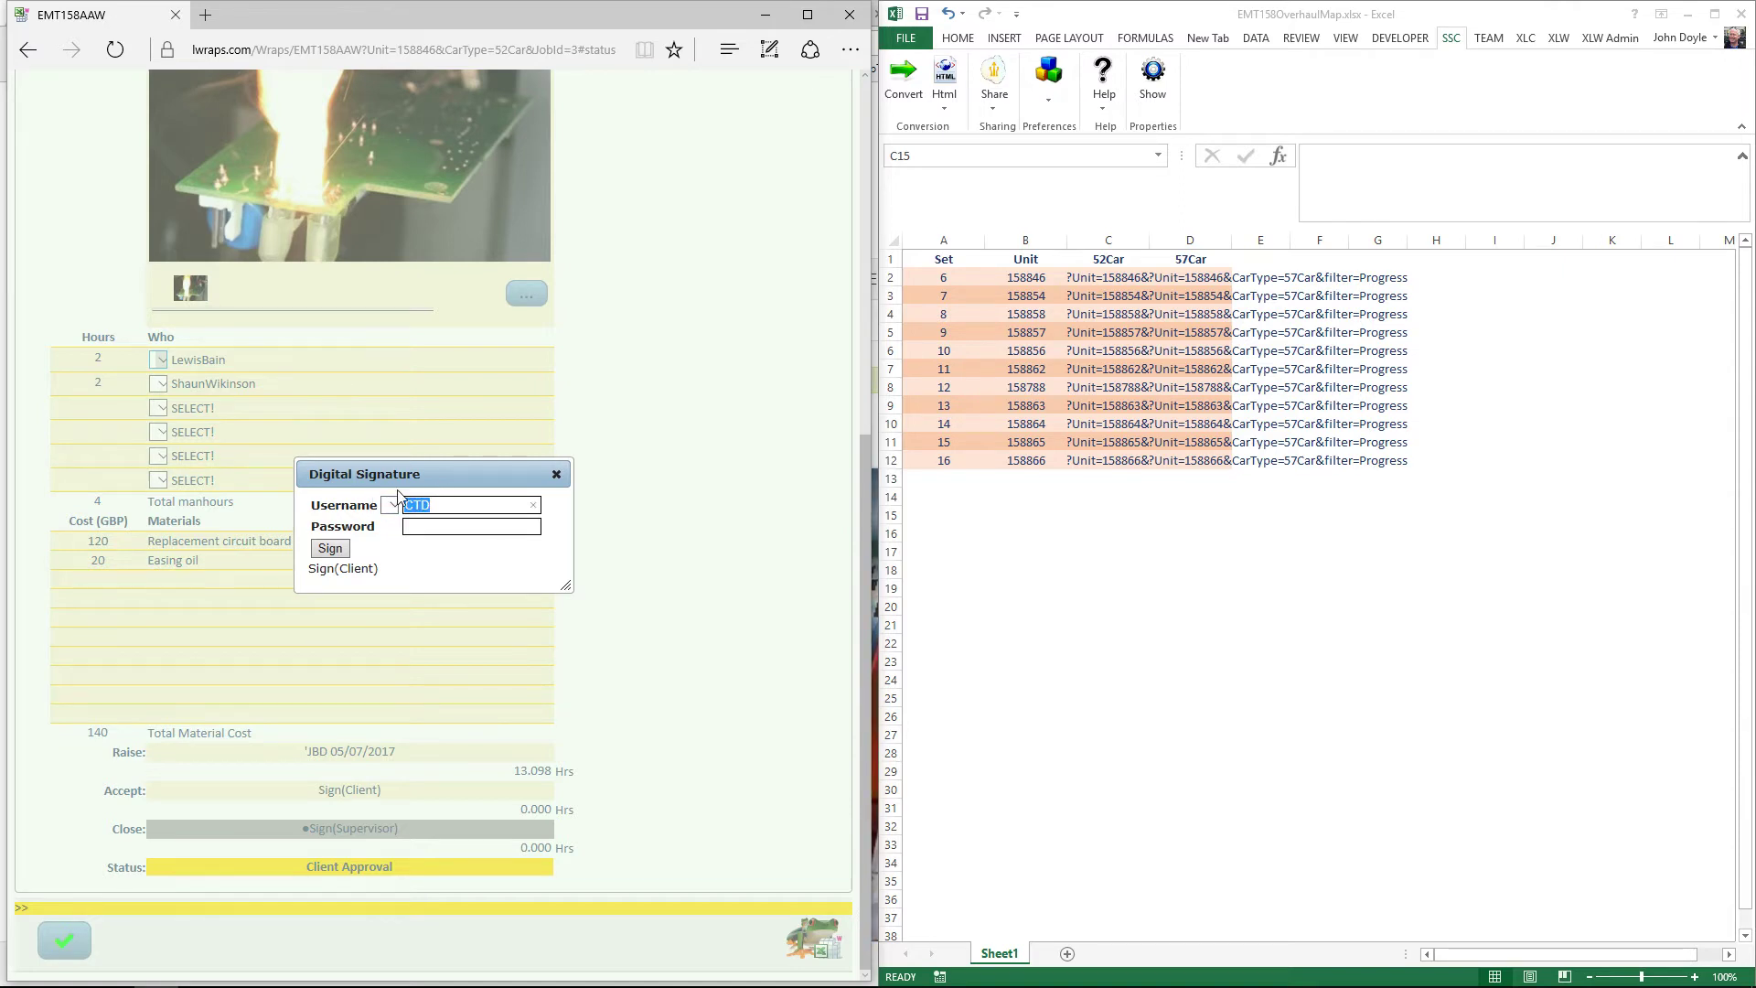
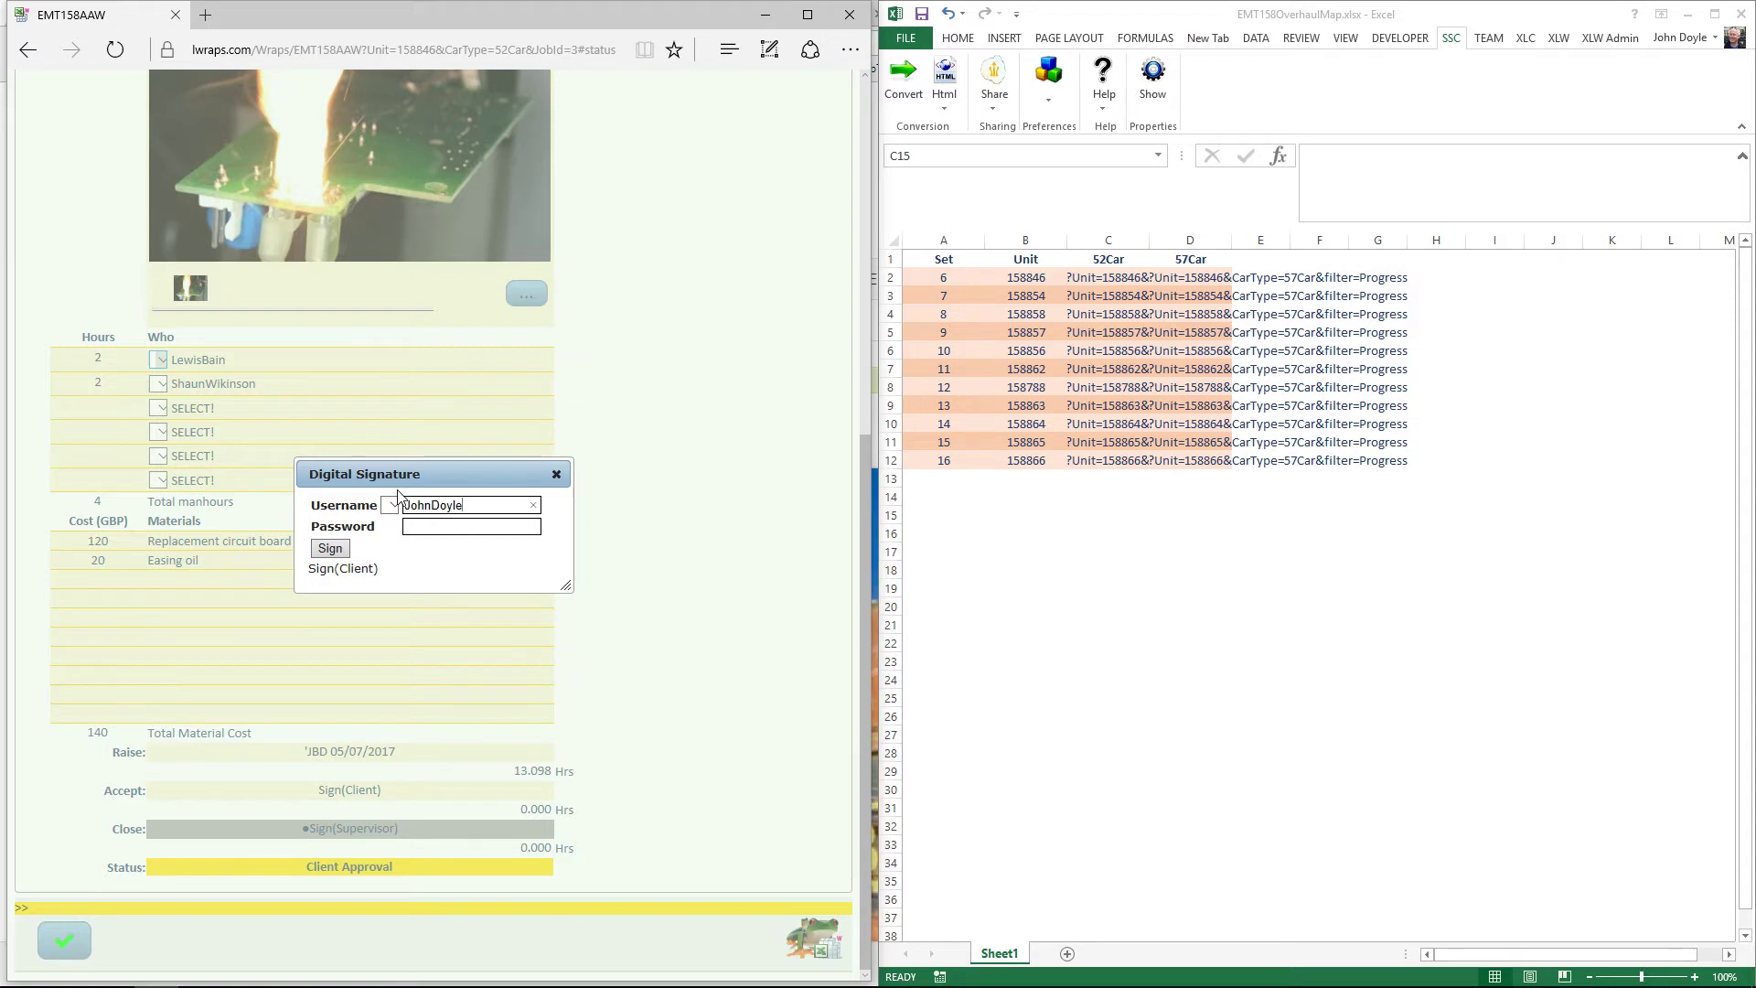
{"action": "key", "text": "Tab"}
{"action": "type", "text": "•••••"}
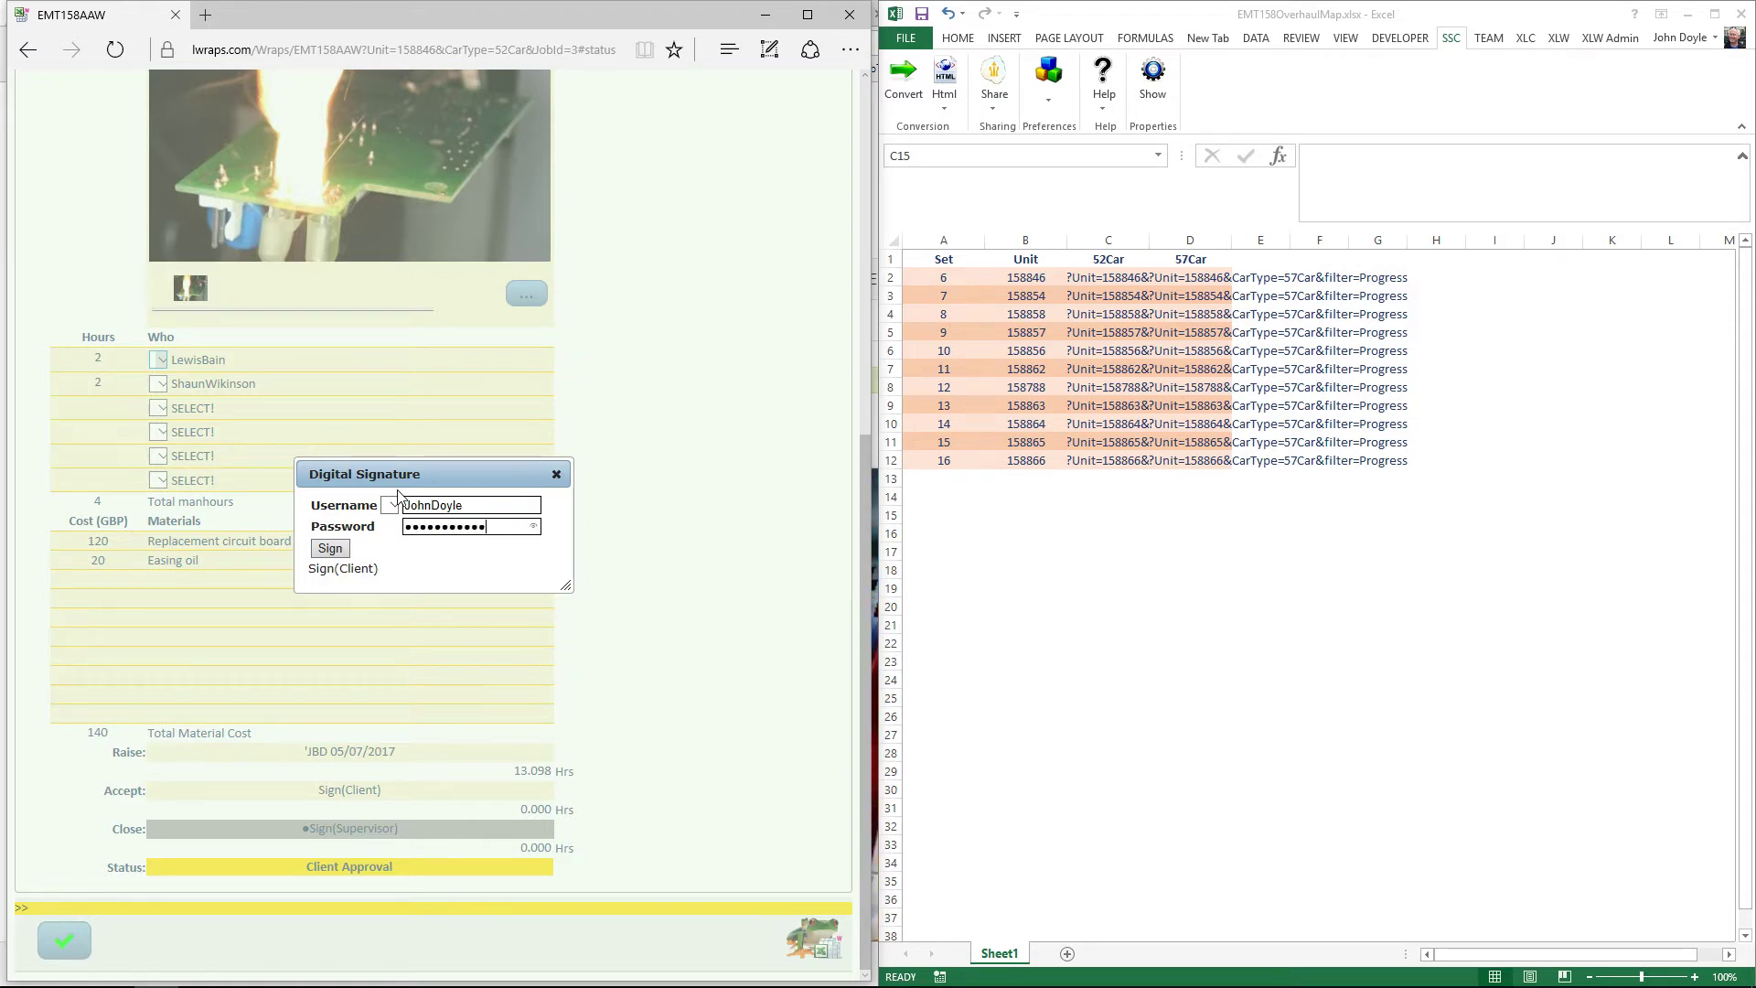
{"action": "left_click", "coordinate": [329, 549]}
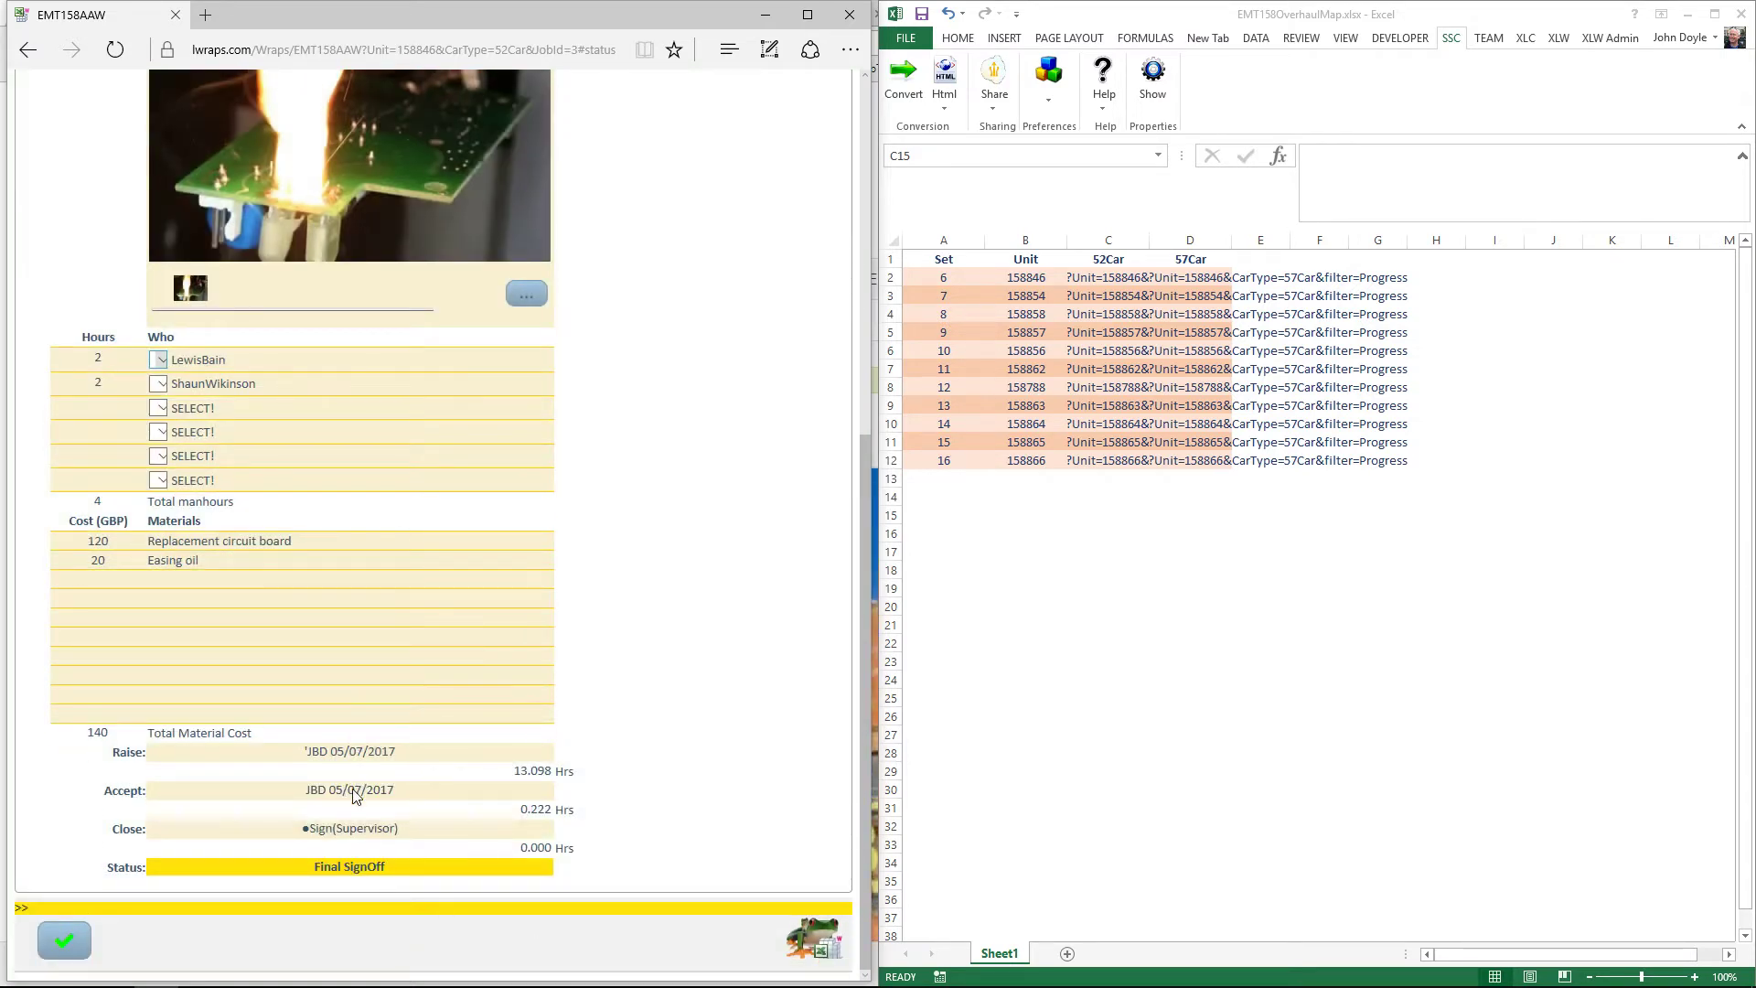
{"action": "mouse_move", "coordinate": [355, 796]}
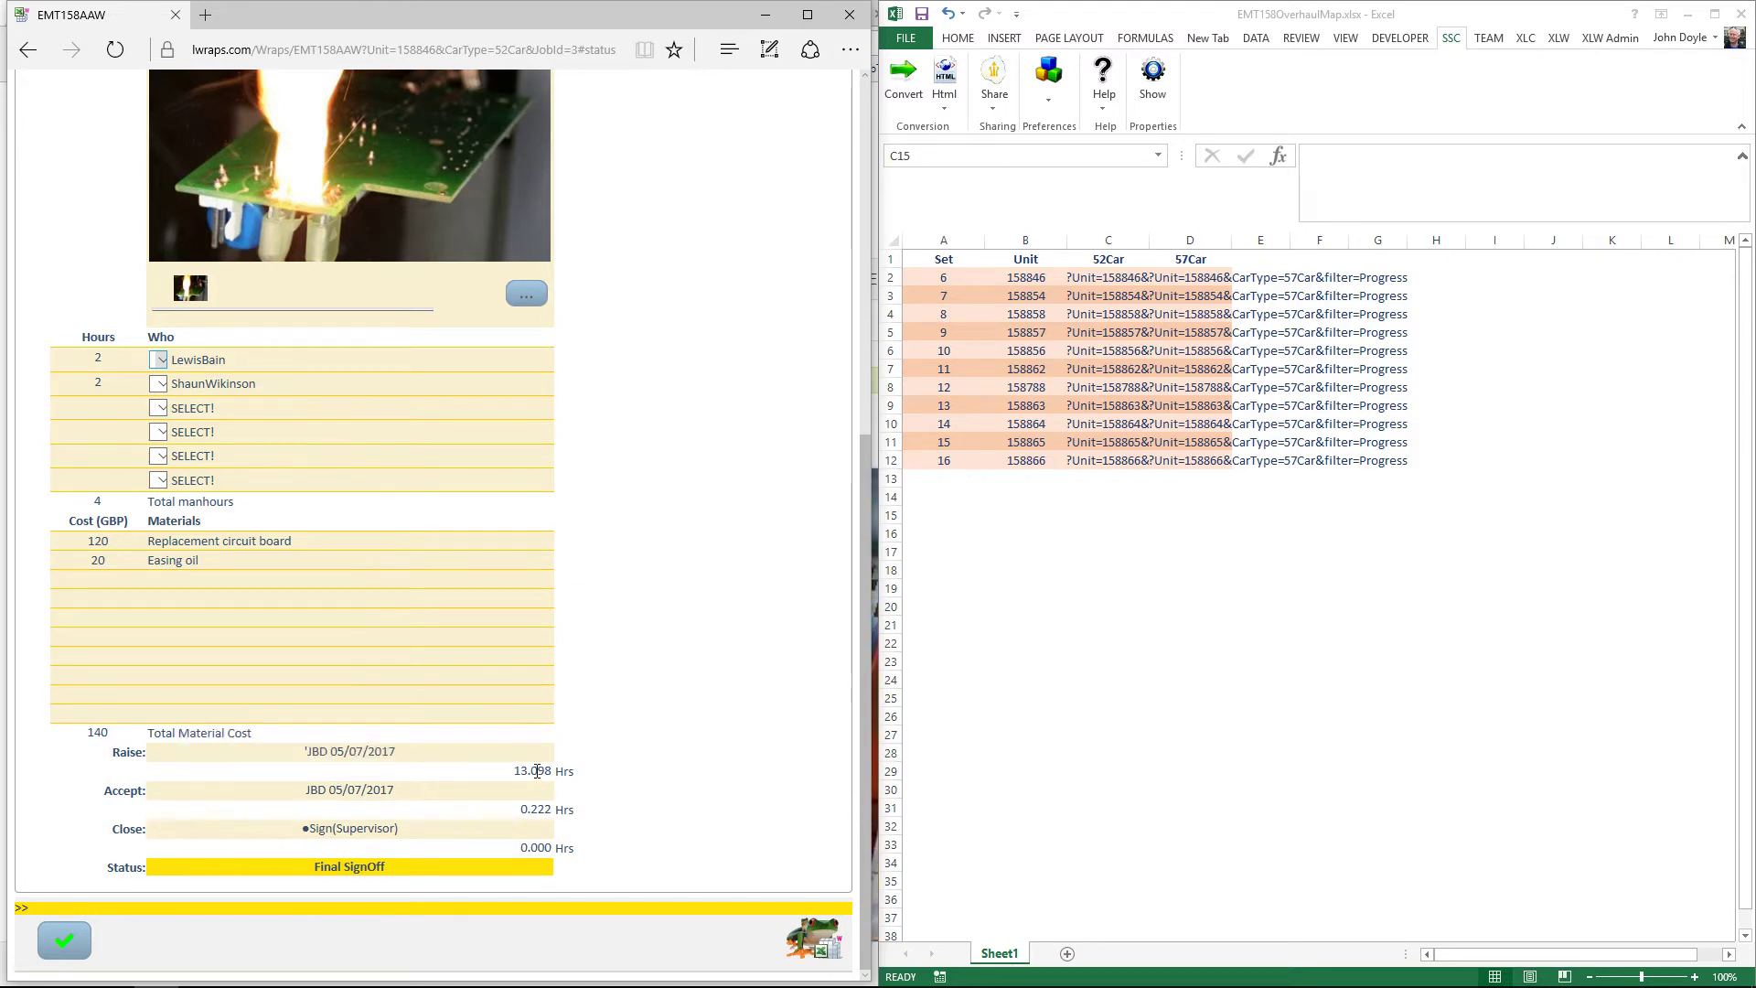
{"action": "mouse_move", "coordinate": [366, 756]}
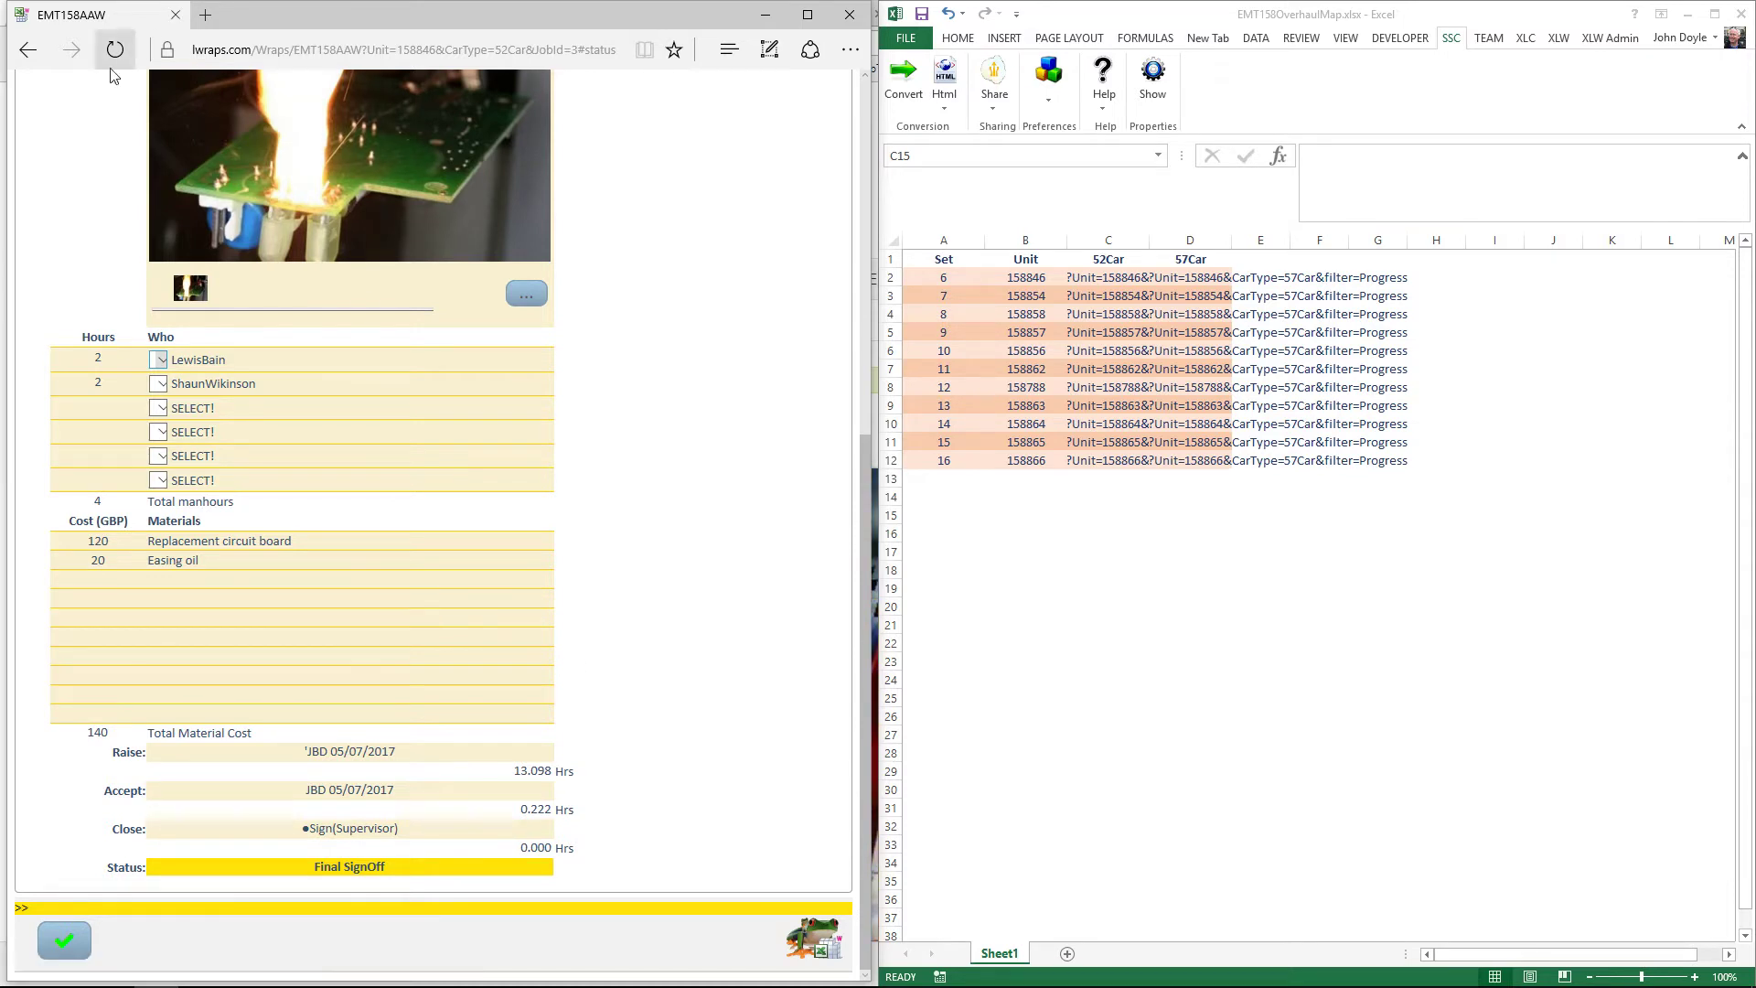
Step: Back on the checklist, mark job 7 Iso Circuit Breaker and job 8 Drivers Hand Book OK
{"action": "left_click", "coordinate": [25, 57]}
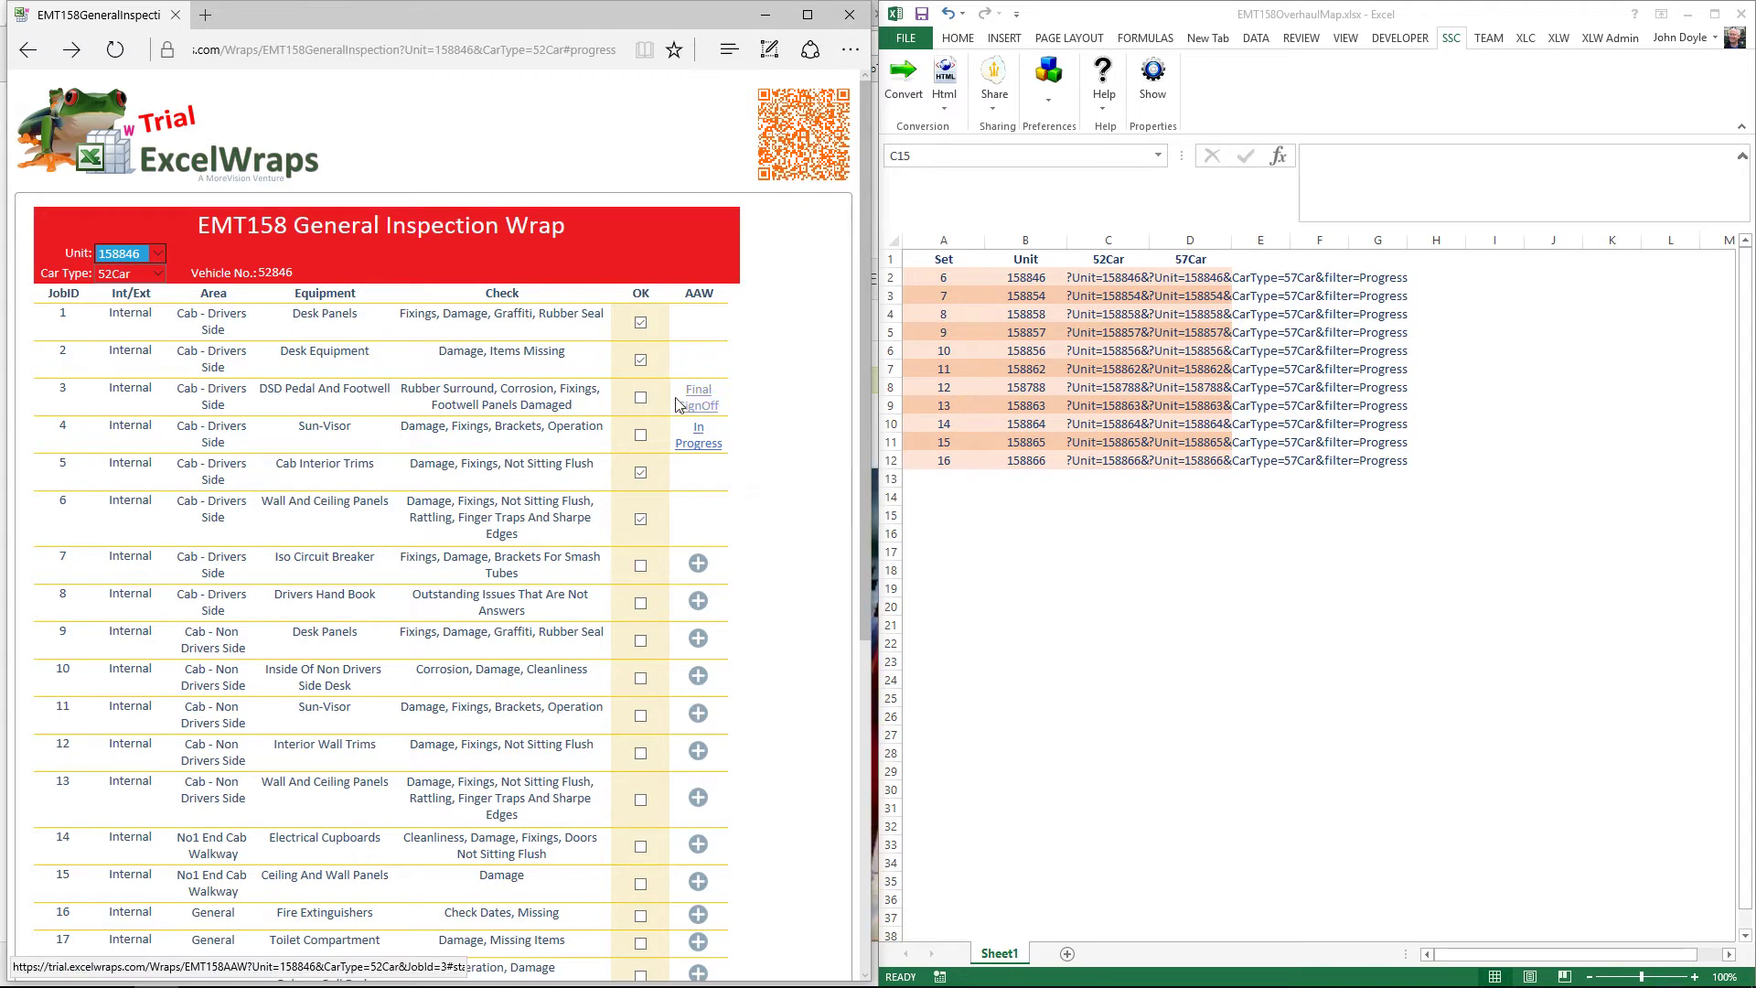
{"action": "left_click", "coordinate": [700, 404]}
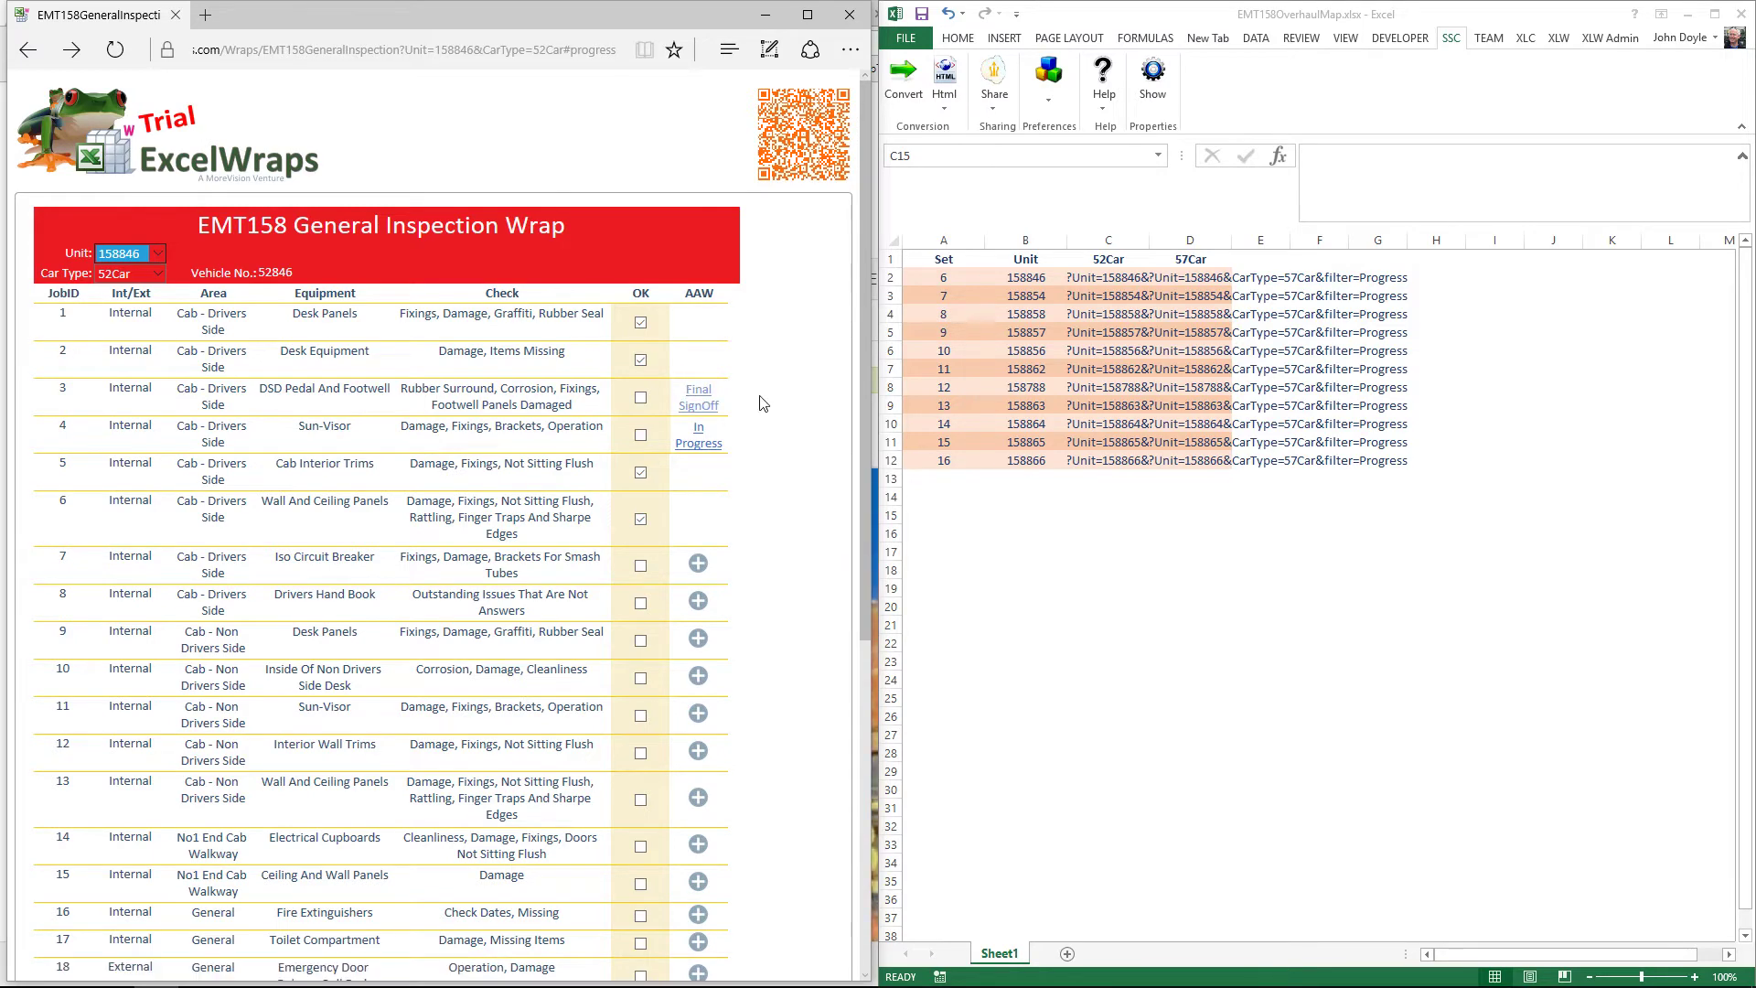
{"action": "scroll", "coordinate": [763, 404], "scroll_direction": "down", "scroll_amount": 3}
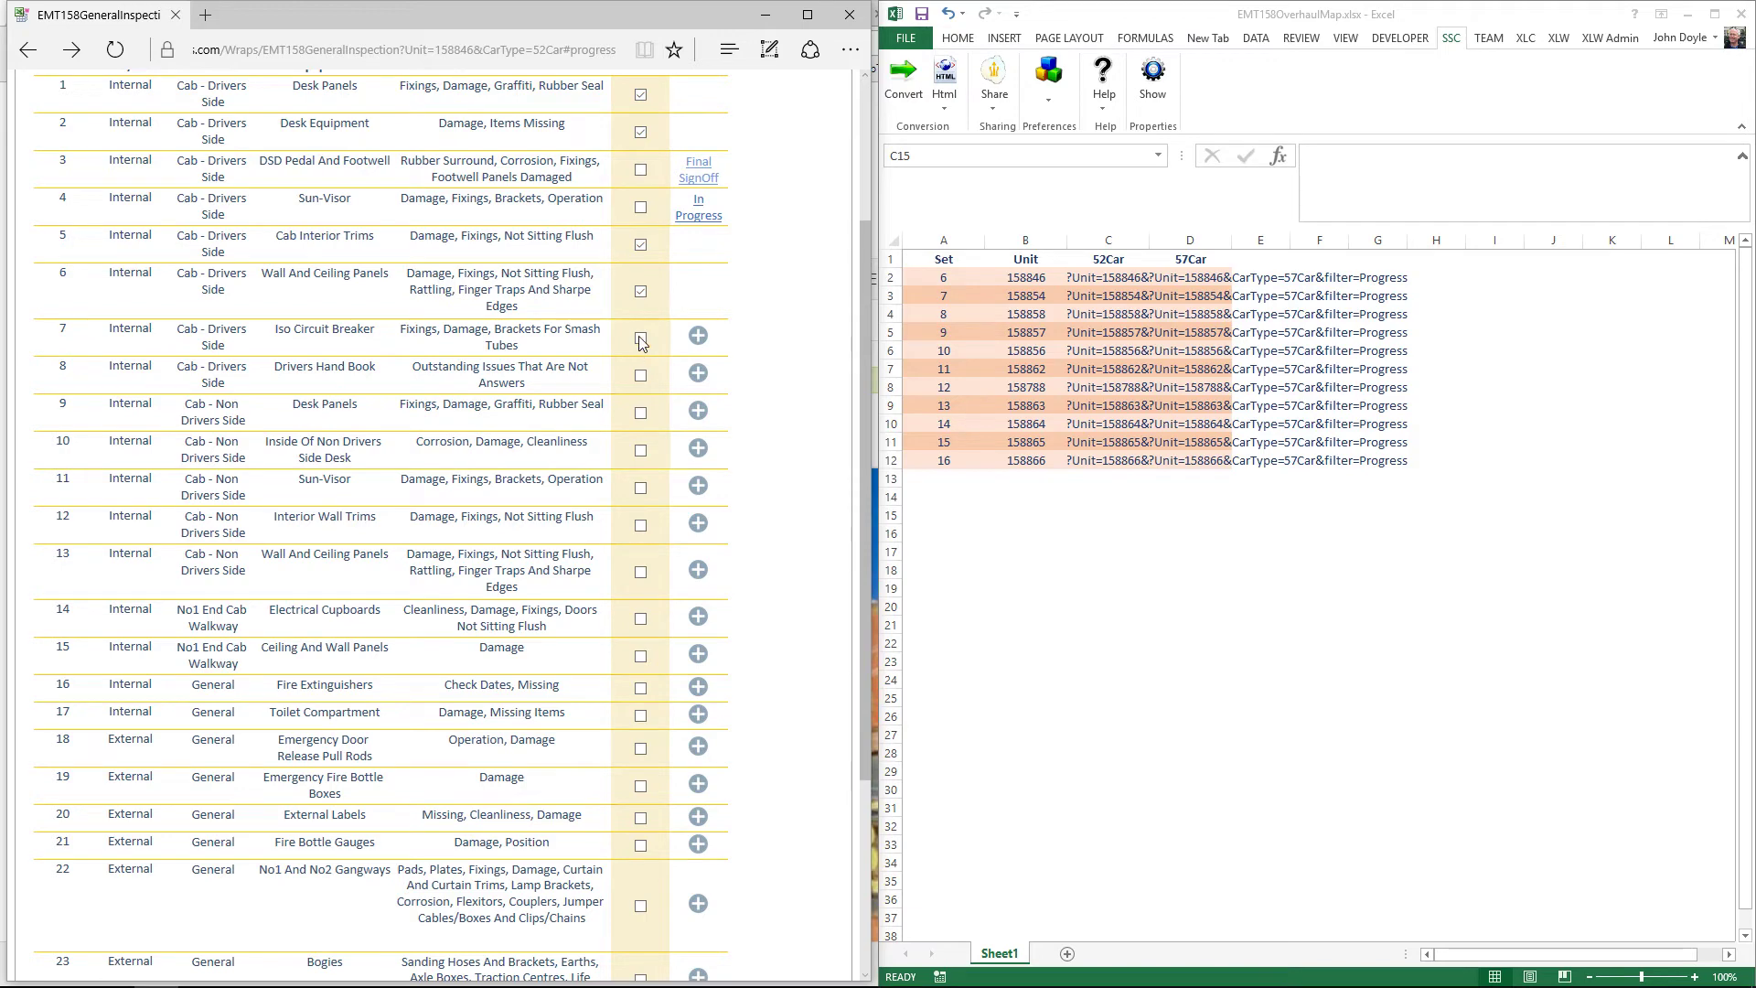
{"action": "left_click", "coordinate": [641, 339]}
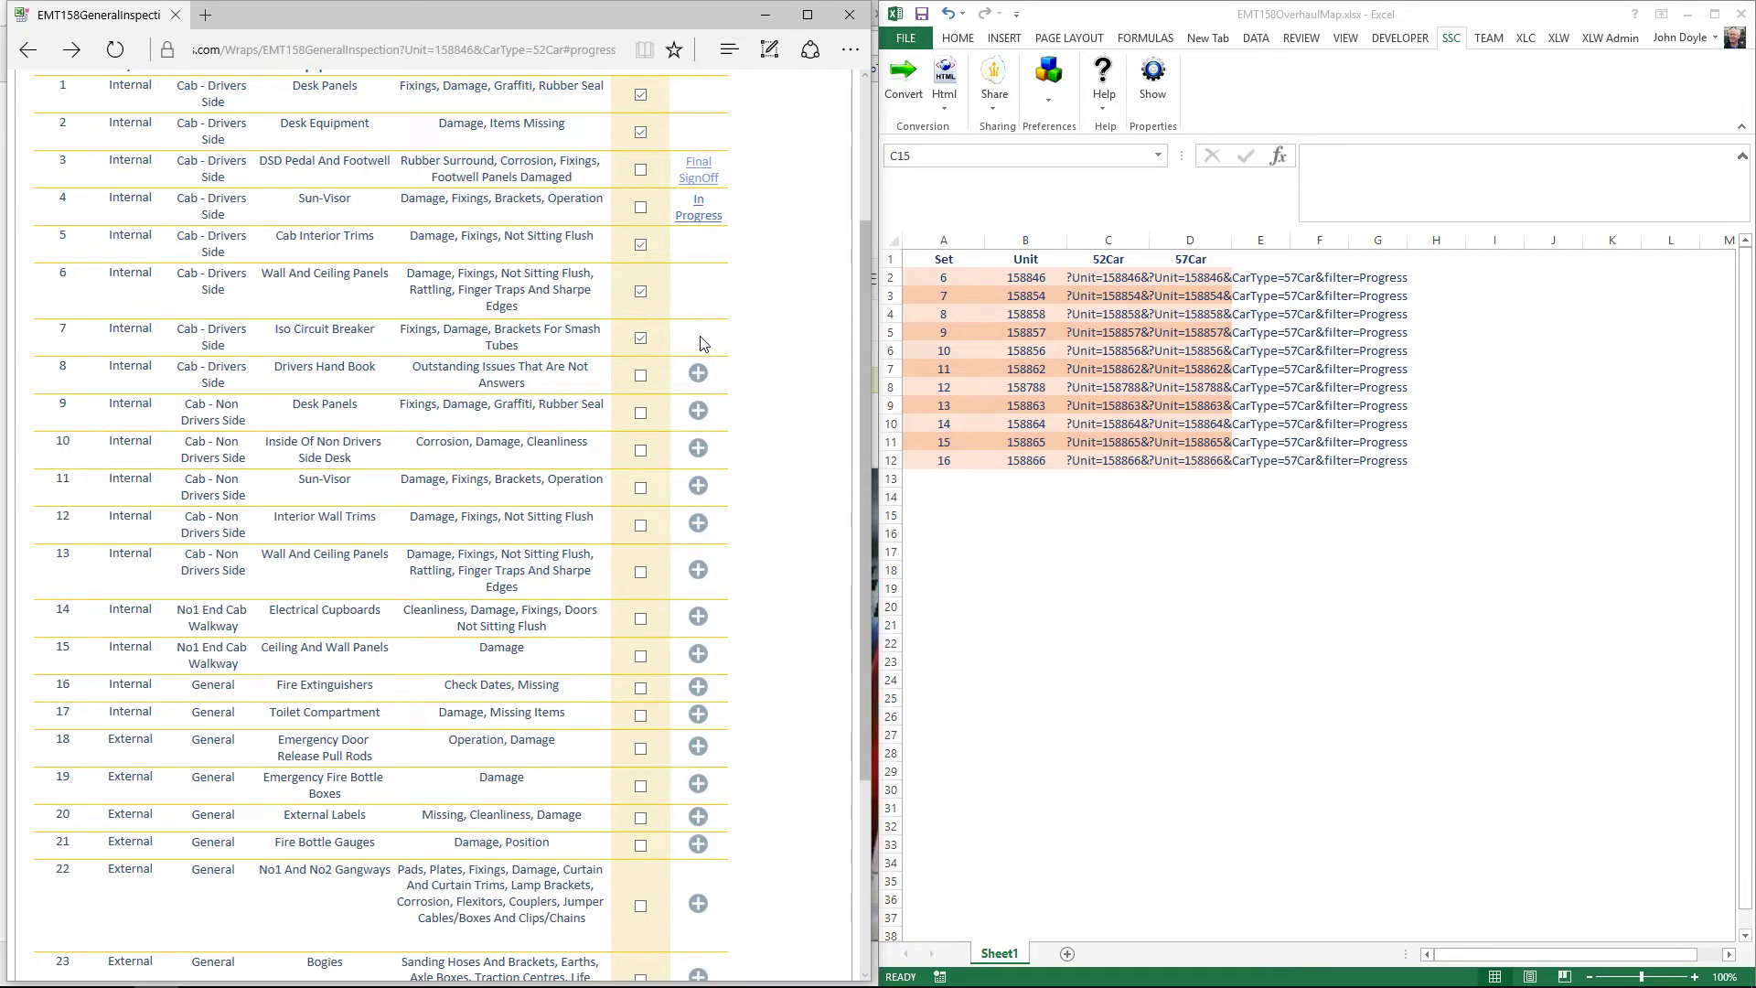
{"action": "left_click", "coordinate": [639, 376]}
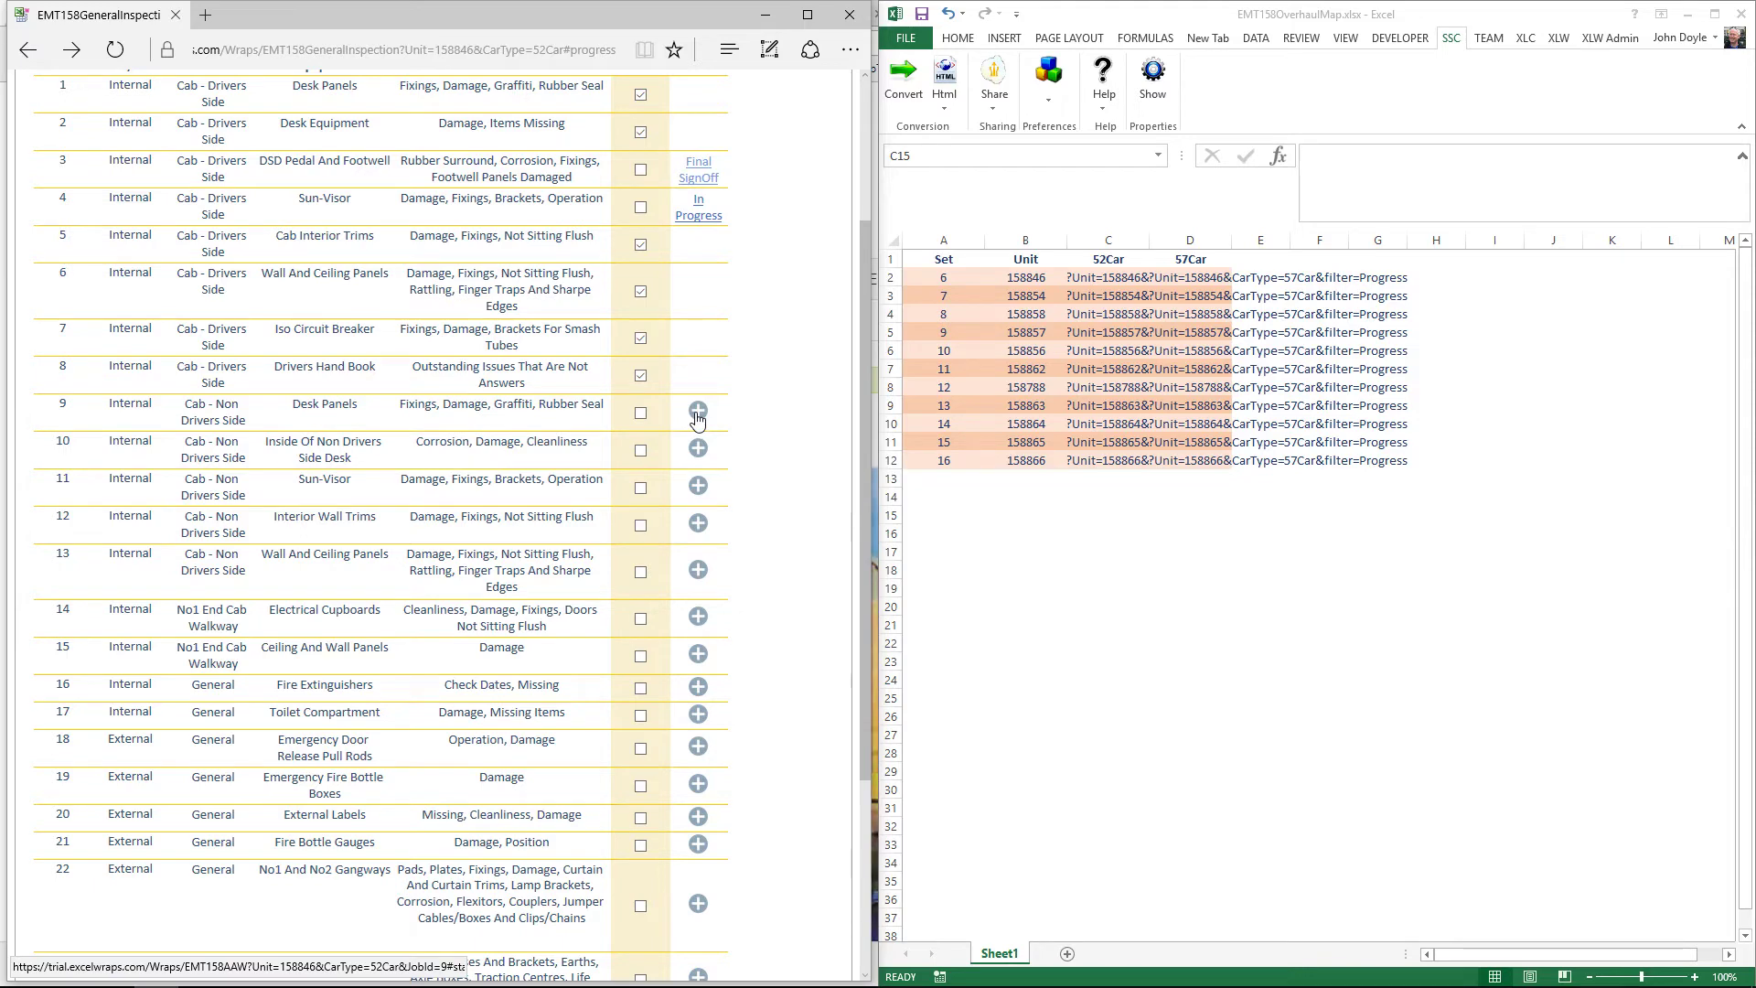
{"action": "left_click", "coordinate": [698, 412]}
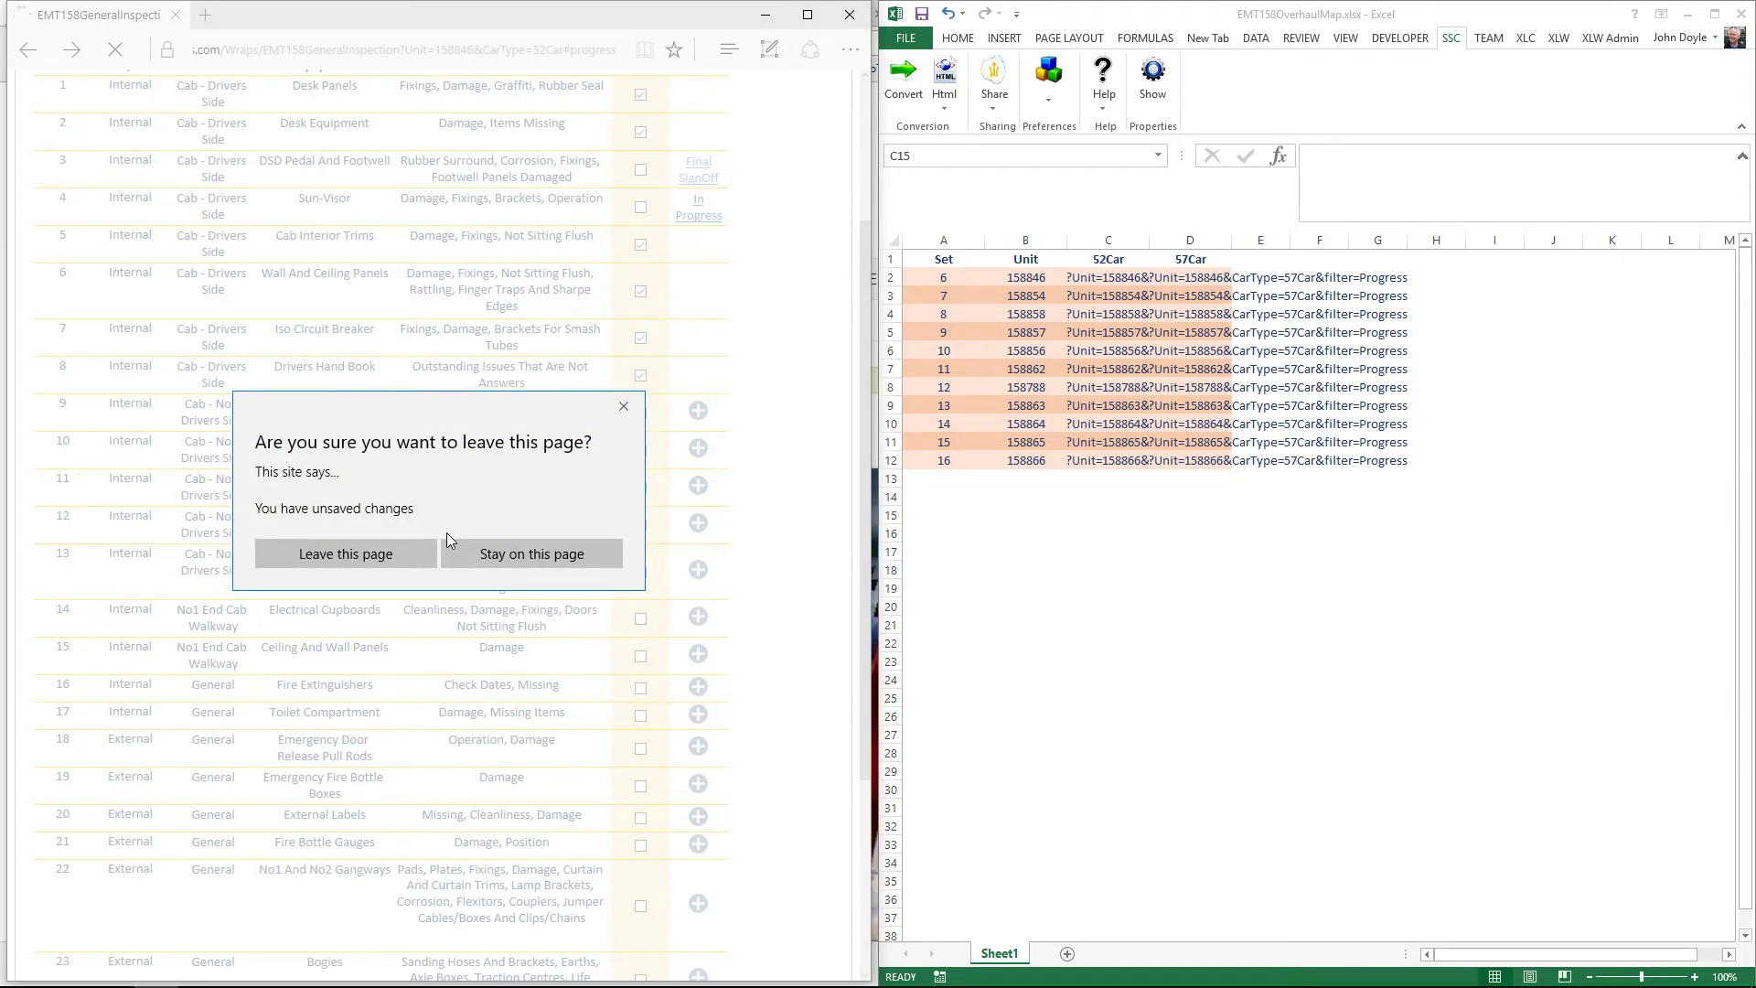
Step: Stay on the page to keep the ticks and save the checklist, bringing progress to 25%
{"action": "left_click", "coordinate": [497, 553]}
{"action": "scroll", "coordinate": [291, 637], "scroll_direction": "down", "scroll_amount": 4}
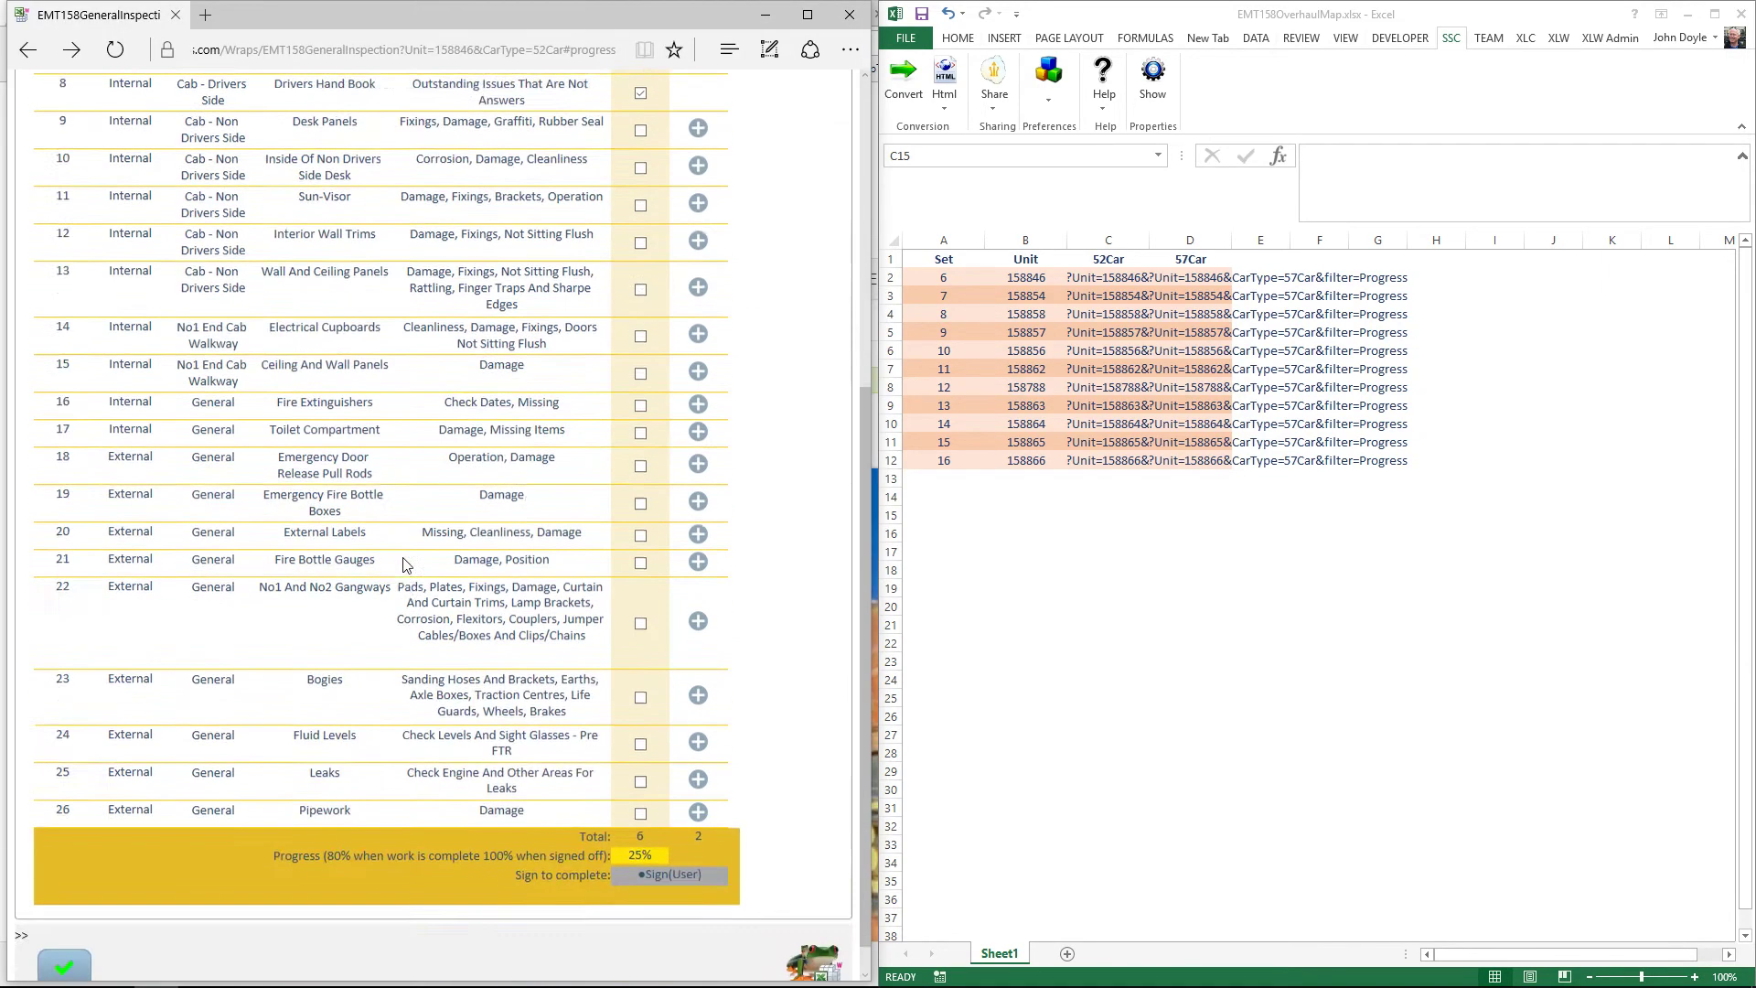
{"action": "left_click", "coordinate": [60, 942]}
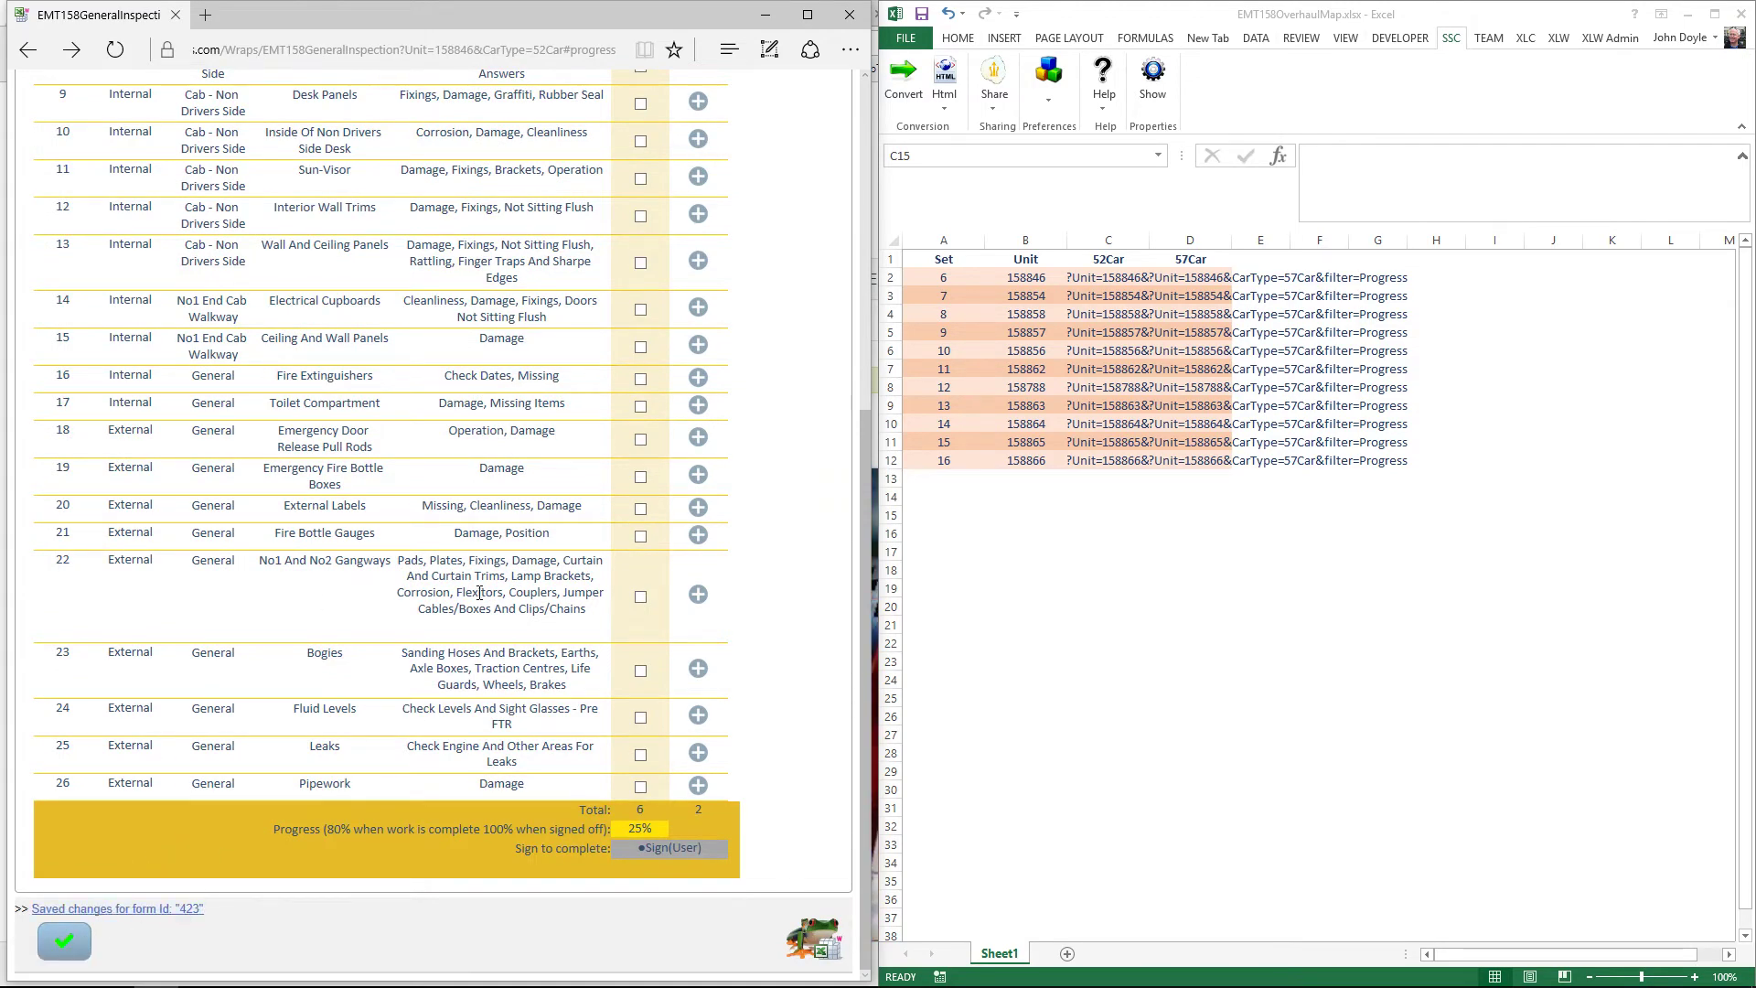
{"action": "scroll", "coordinate": [491, 529], "scroll_direction": "up", "scroll_amount": 2}
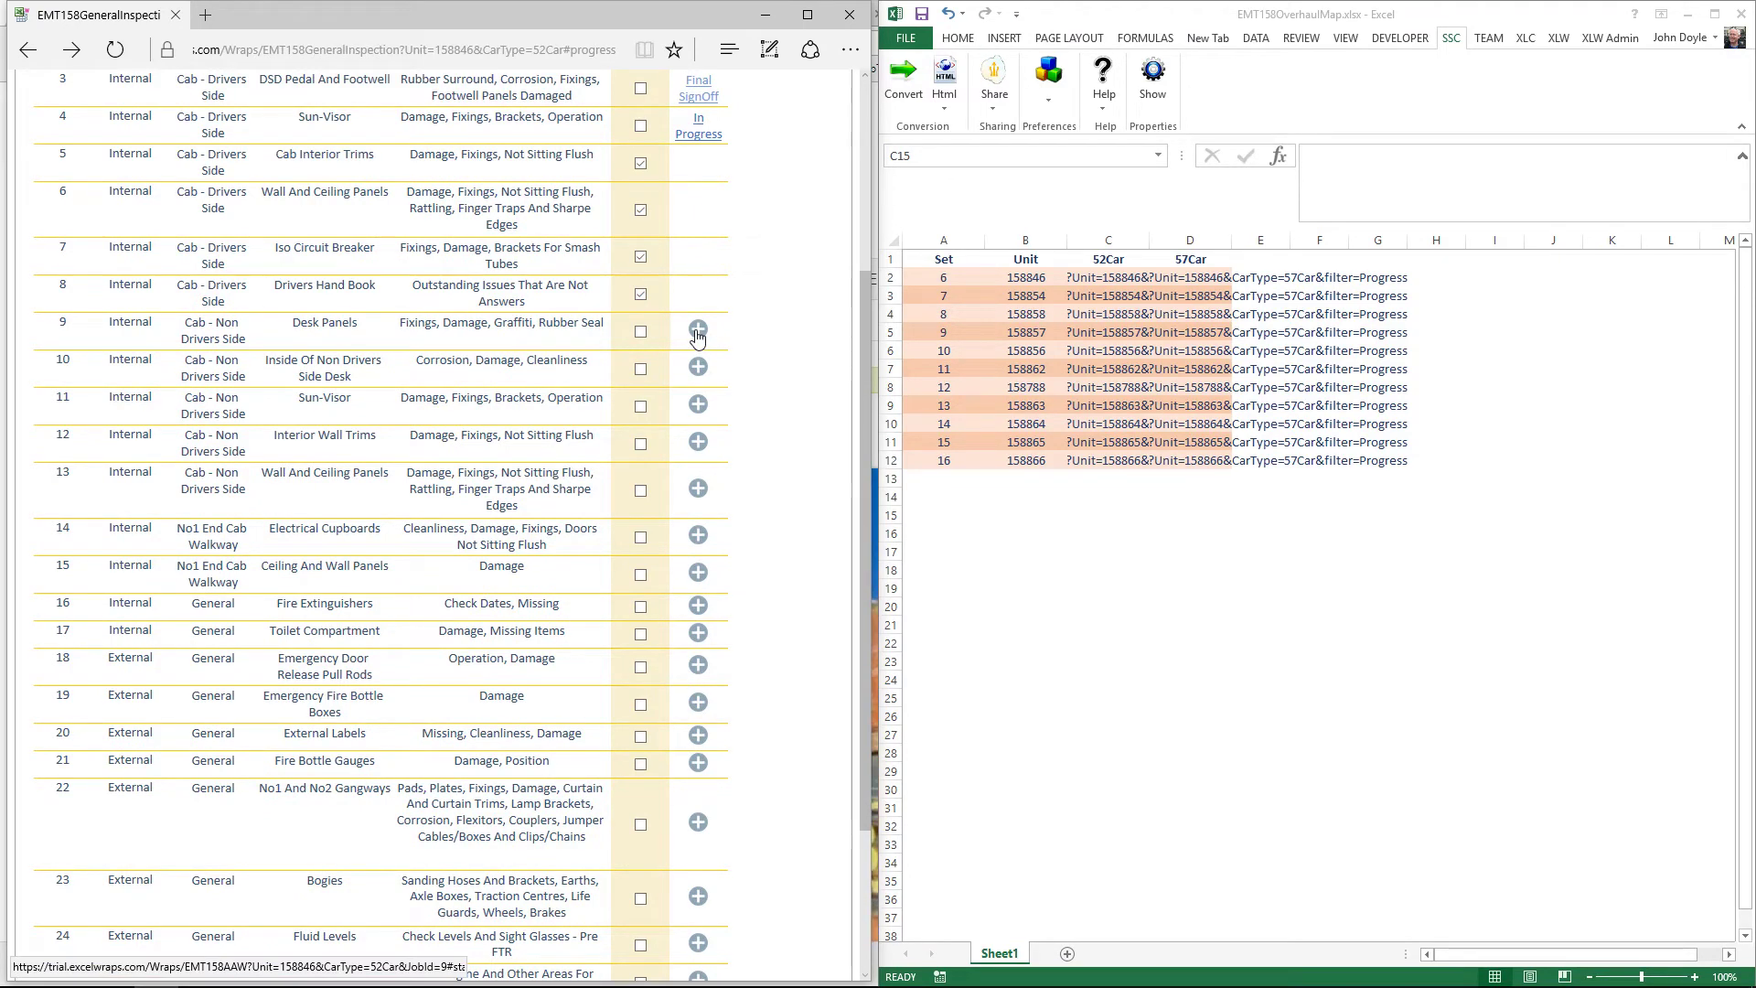
Step: Create a new arising work form for job 9, Desk Panels
{"action": "left_click", "coordinate": [697, 332]}
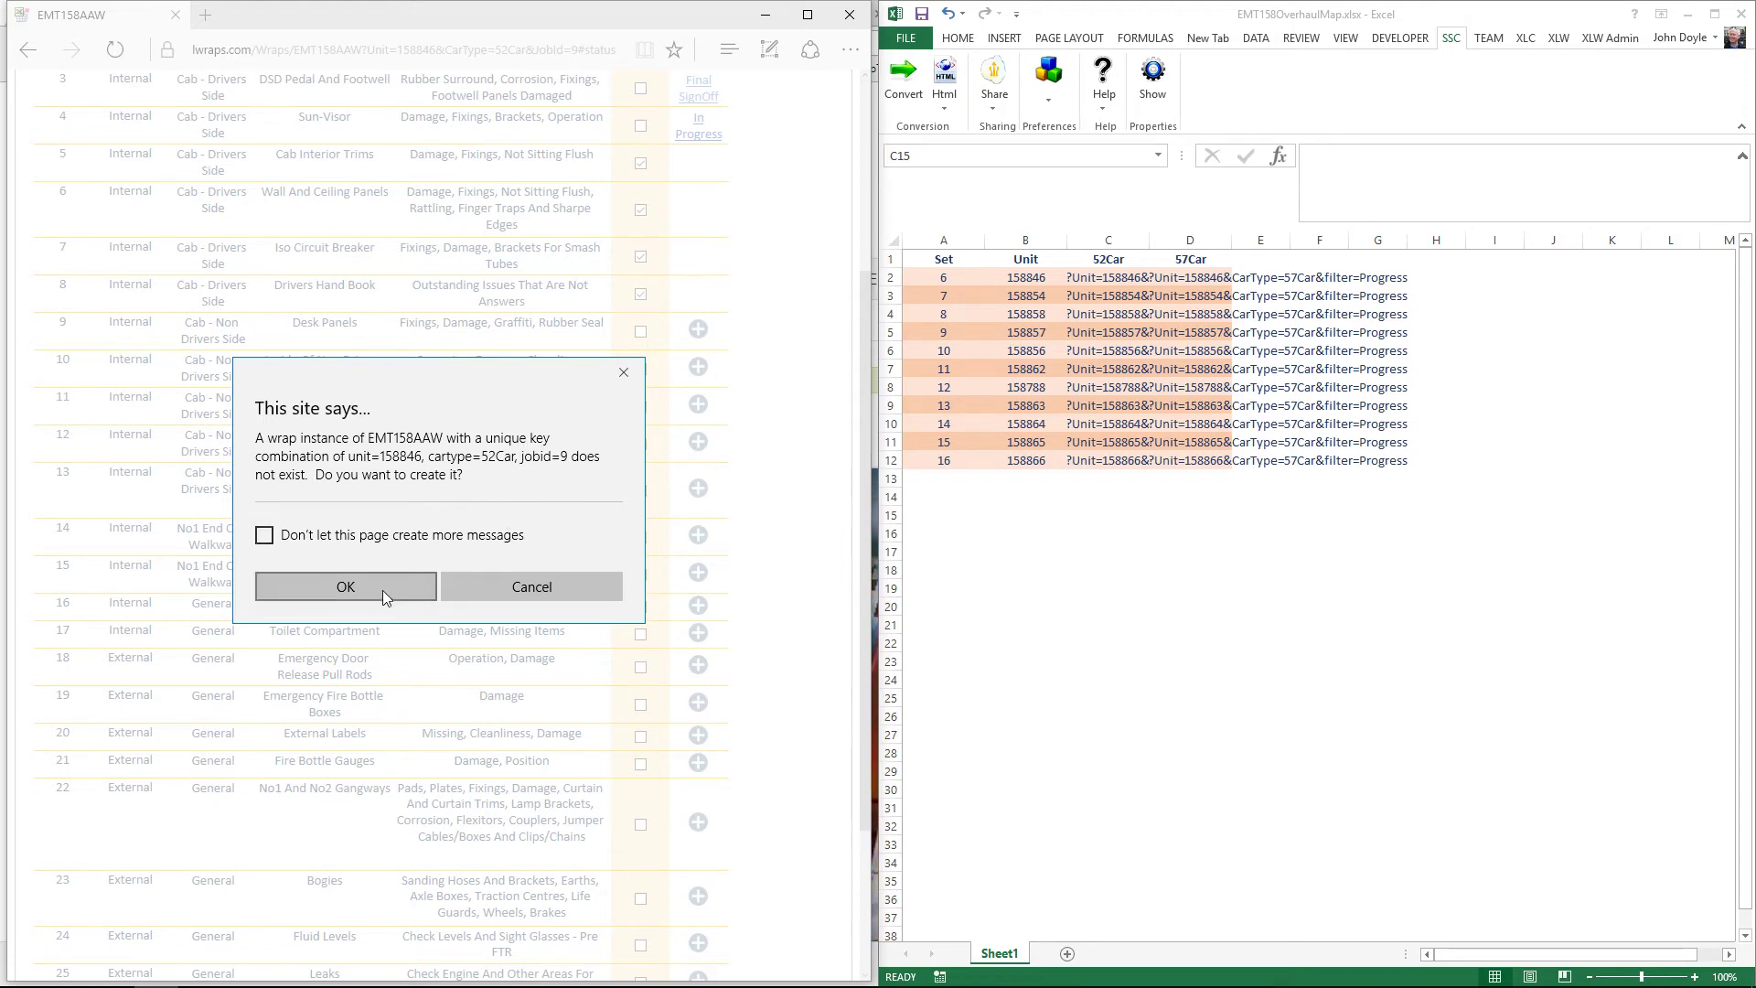
{"action": "left_click", "coordinate": [355, 590]}
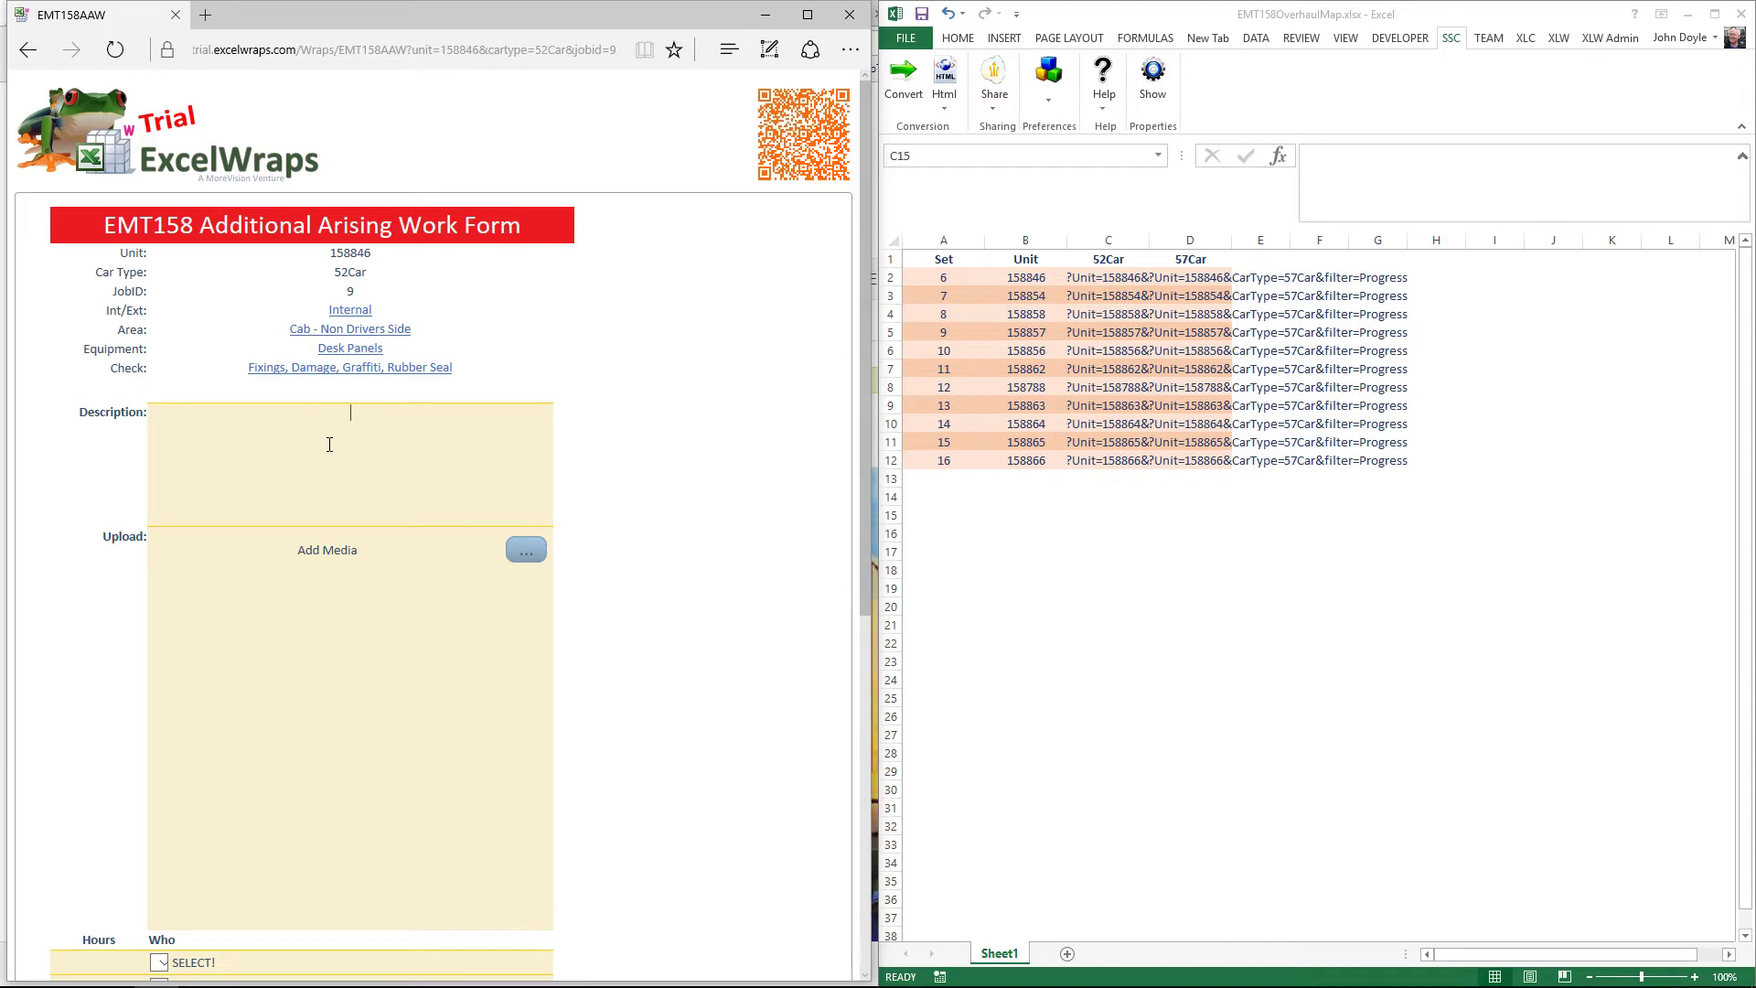
Step: Enter 'Another problem' as the job 9 form's description
{"action": "type", "text": "Another"}
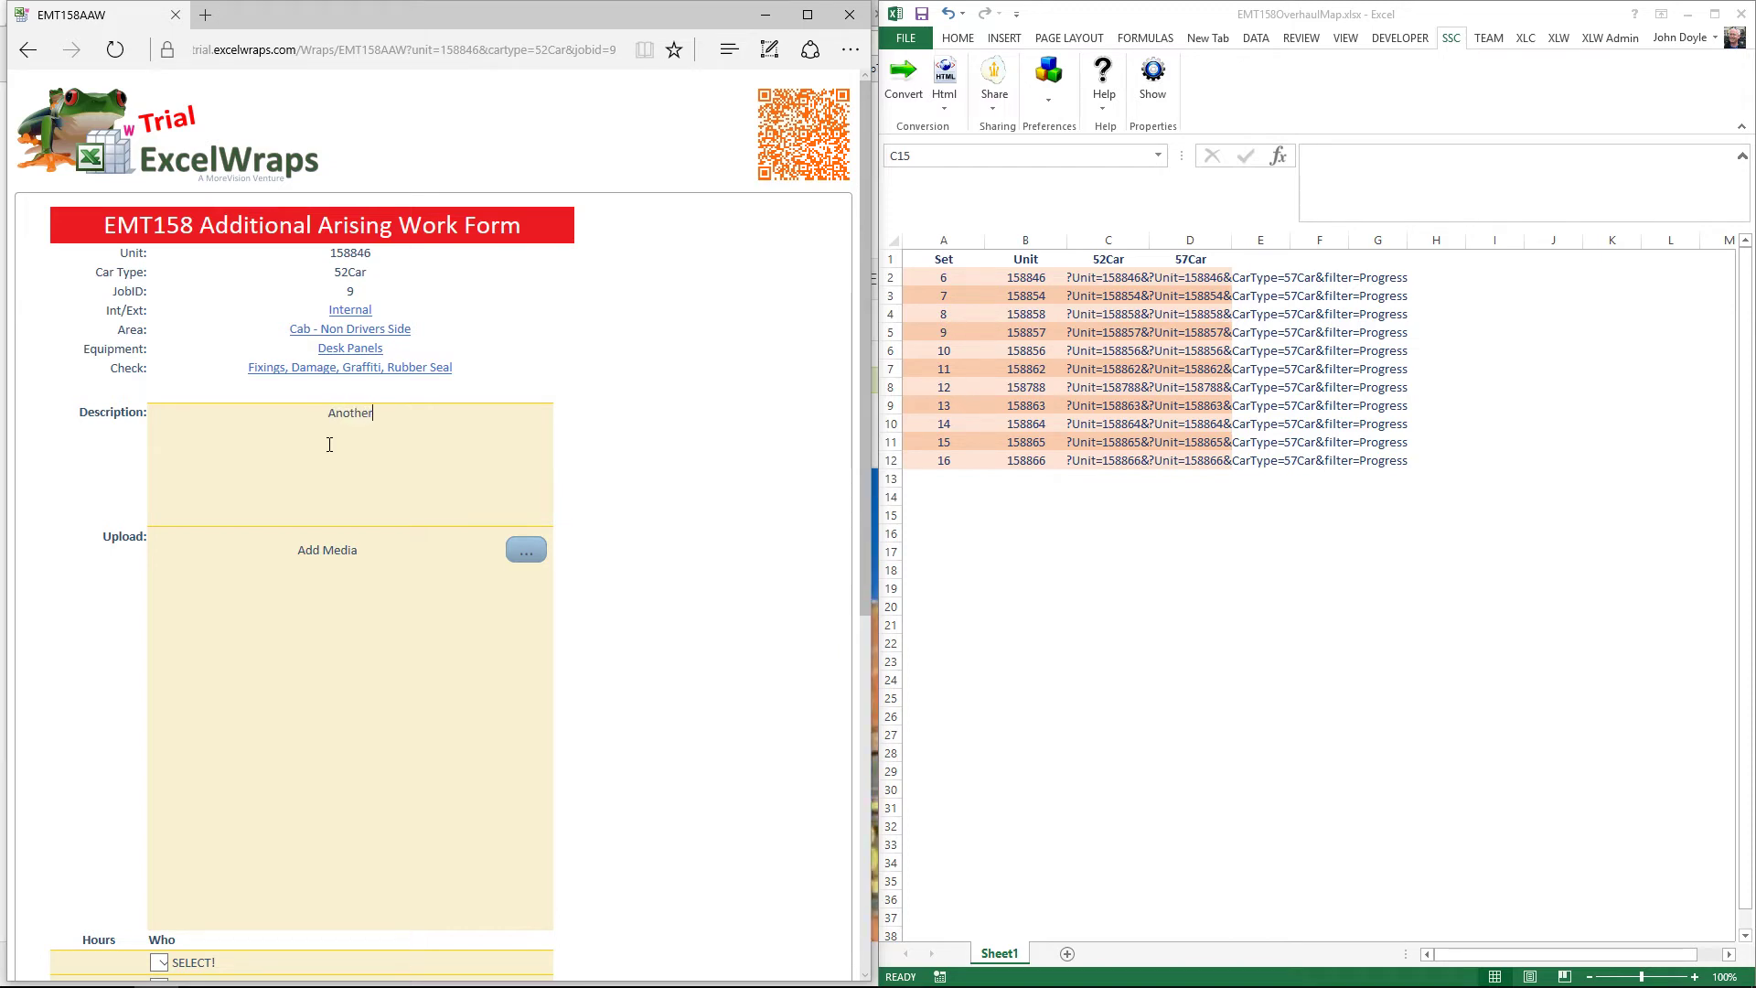
{"action": "type", "text": " problem"}
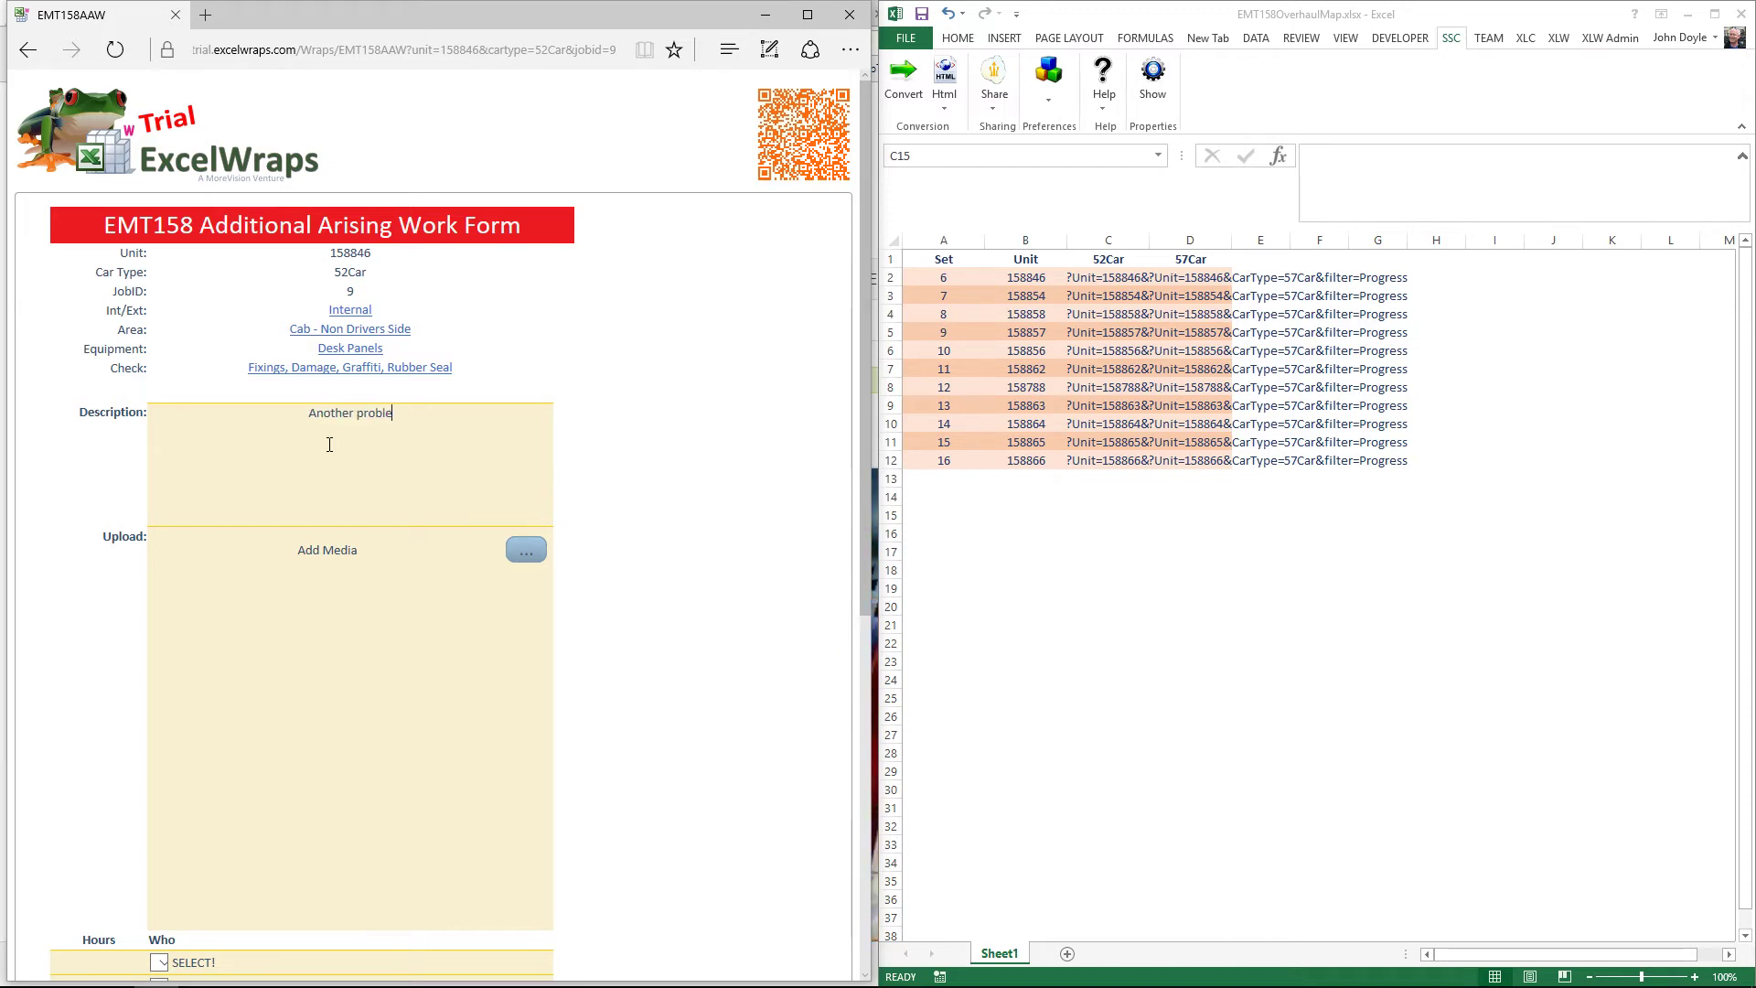
Step: Attach the photo WIN_20170705_07_42_34_Pro.jpg under the job 9 form's Upload area
{"action": "left_click", "coordinate": [526, 549]}
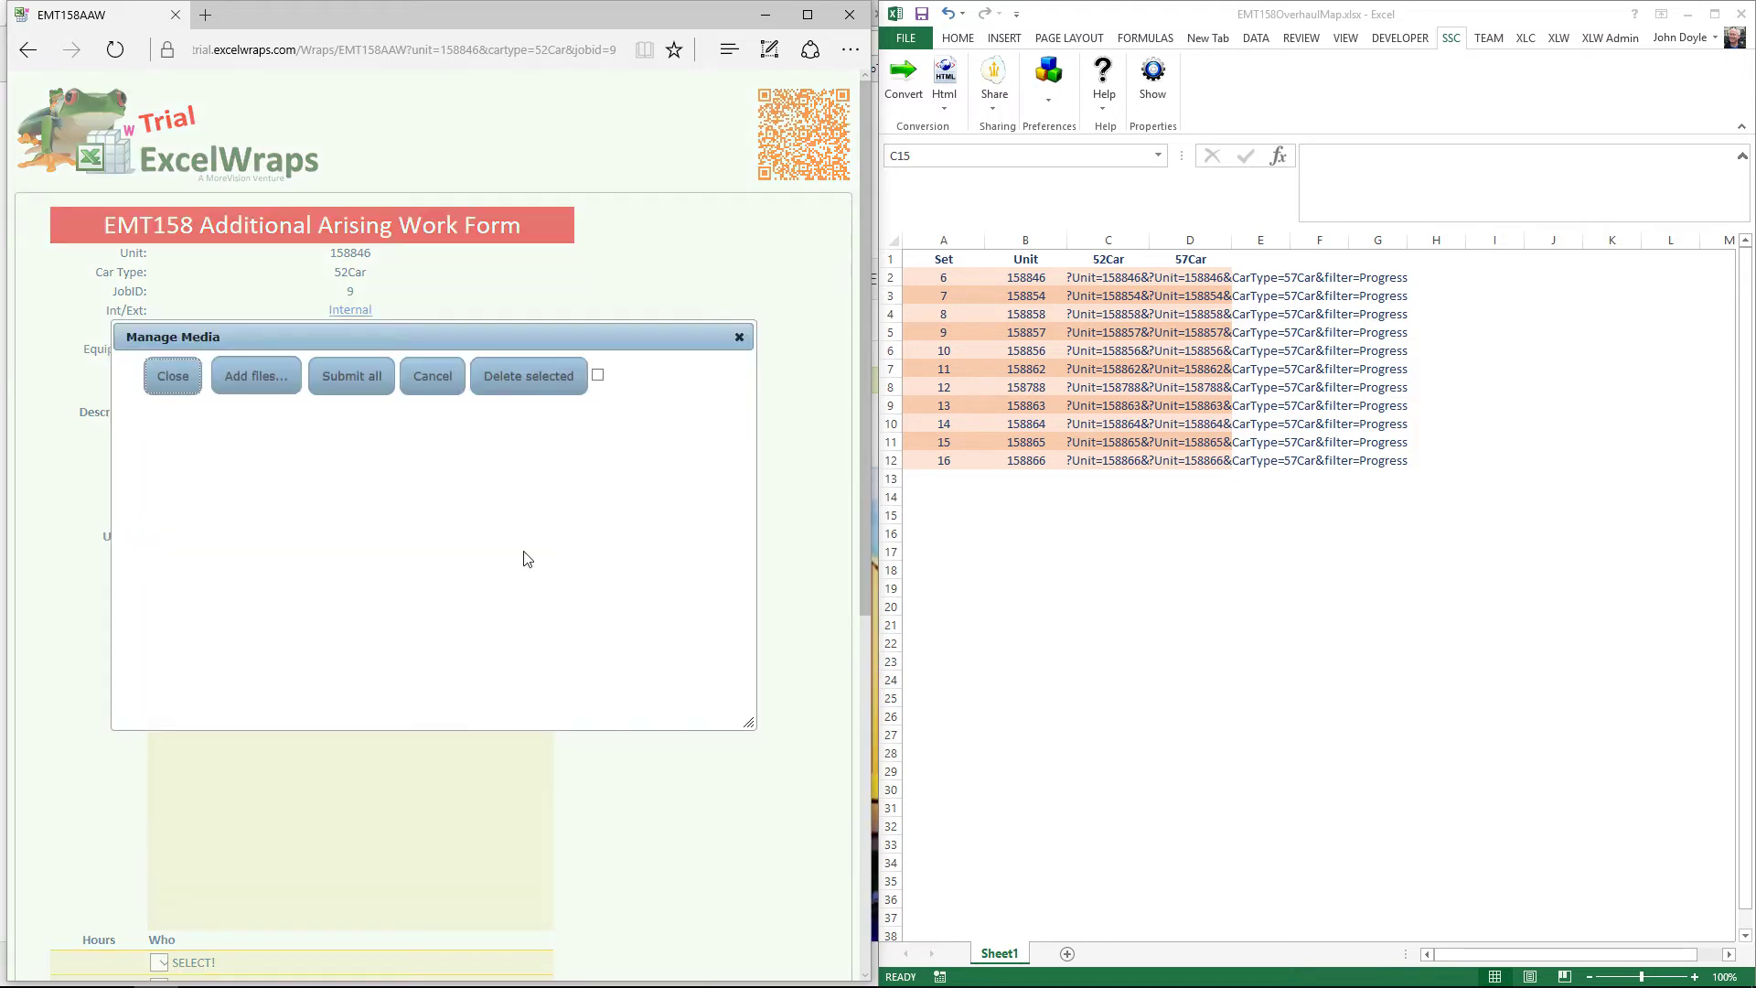
{"action": "left_click", "coordinate": [260, 386]}
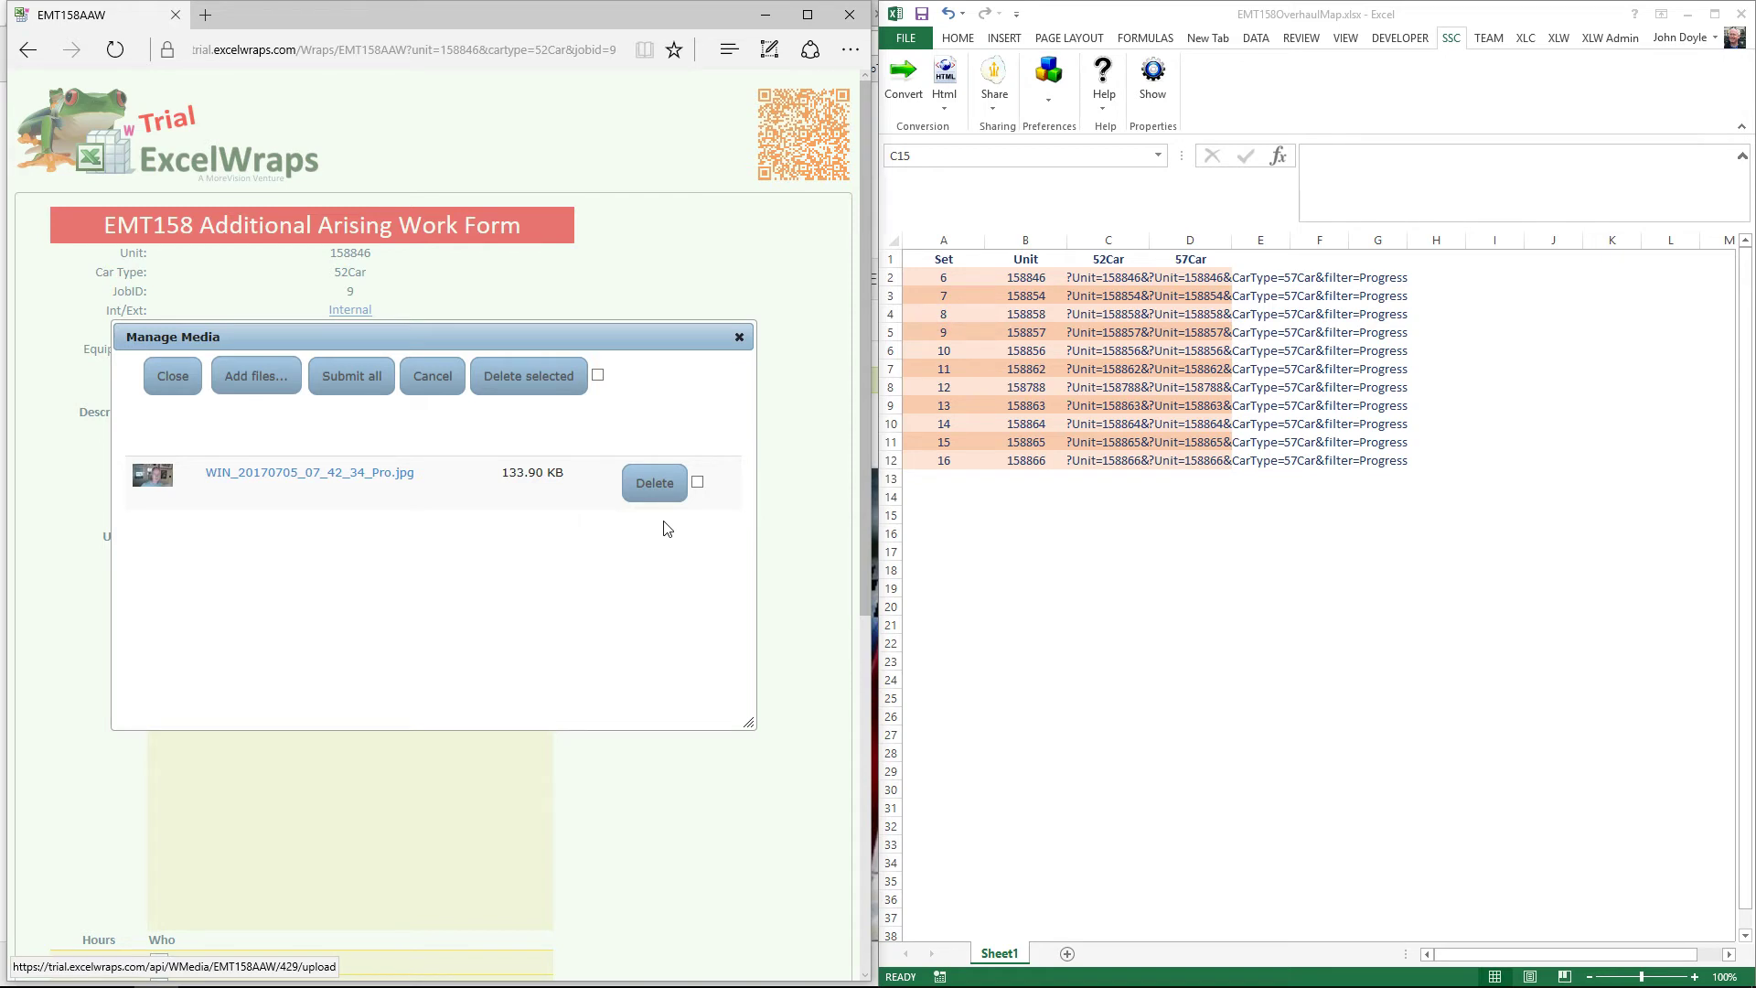
{"action": "left_click", "coordinate": [740, 337]}
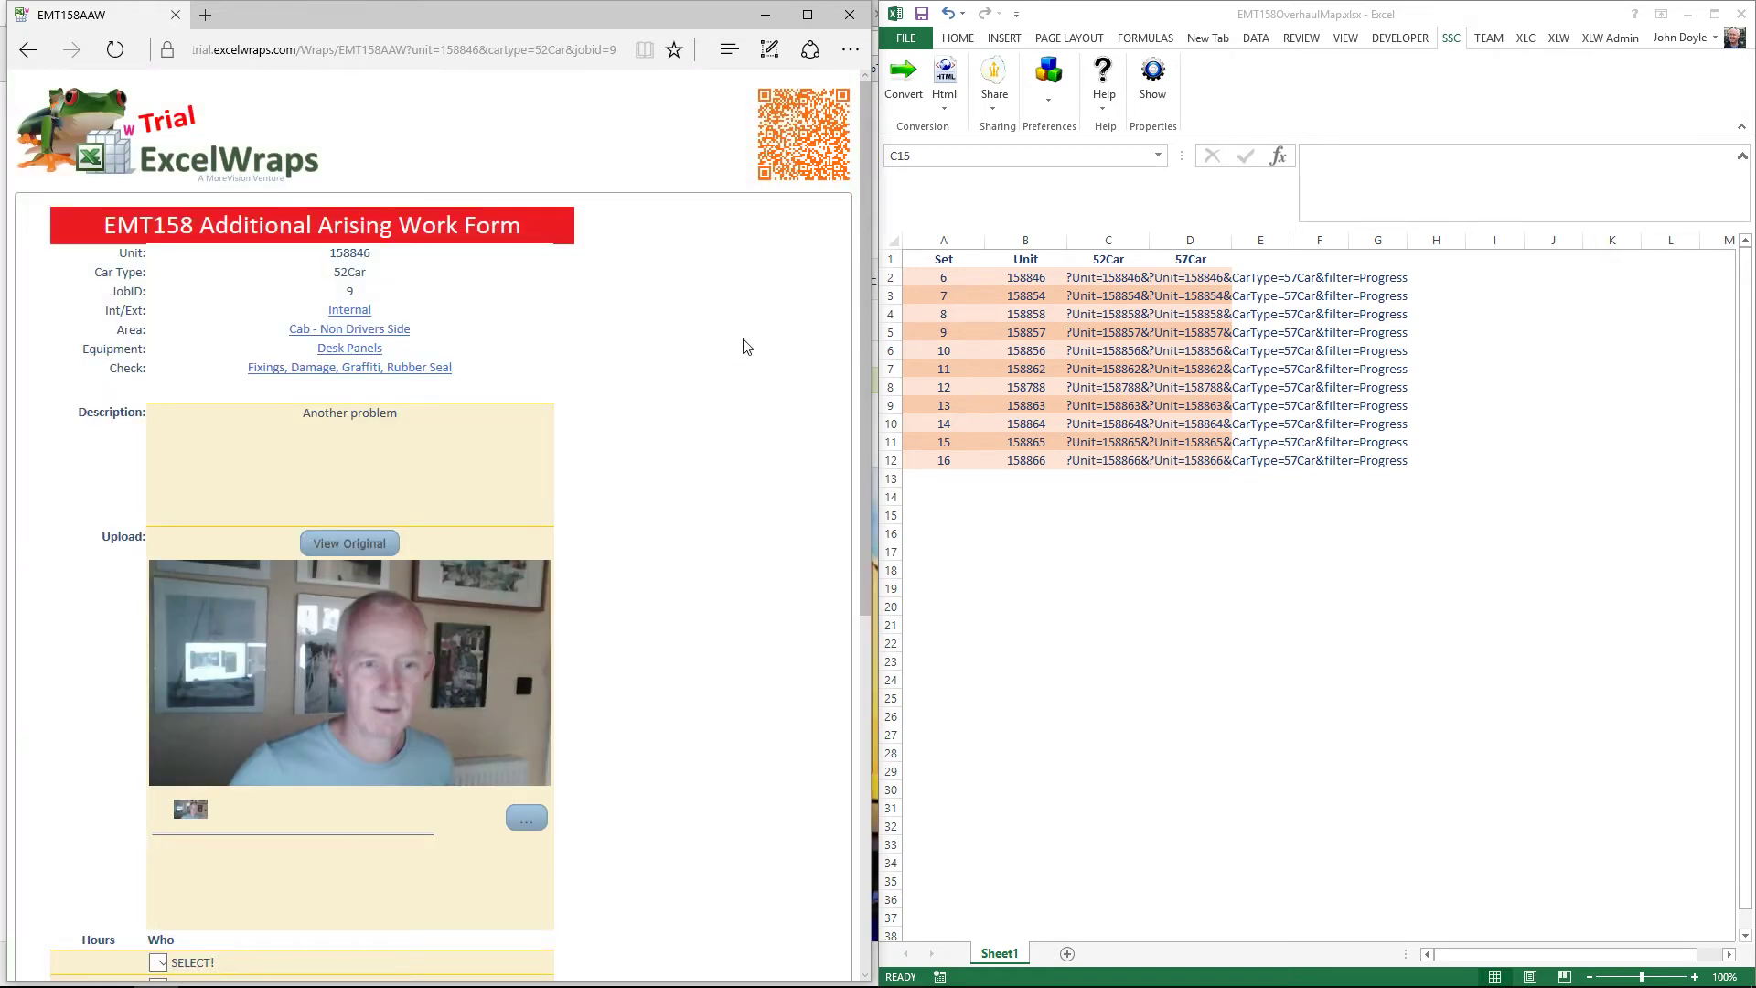
Step: Assign 3 manhours to a worker, then scroll to the Raise, Accept, Close sign-off rows
{"action": "scroll", "coordinate": [713, 648], "scroll_direction": "down", "scroll_amount": 1}
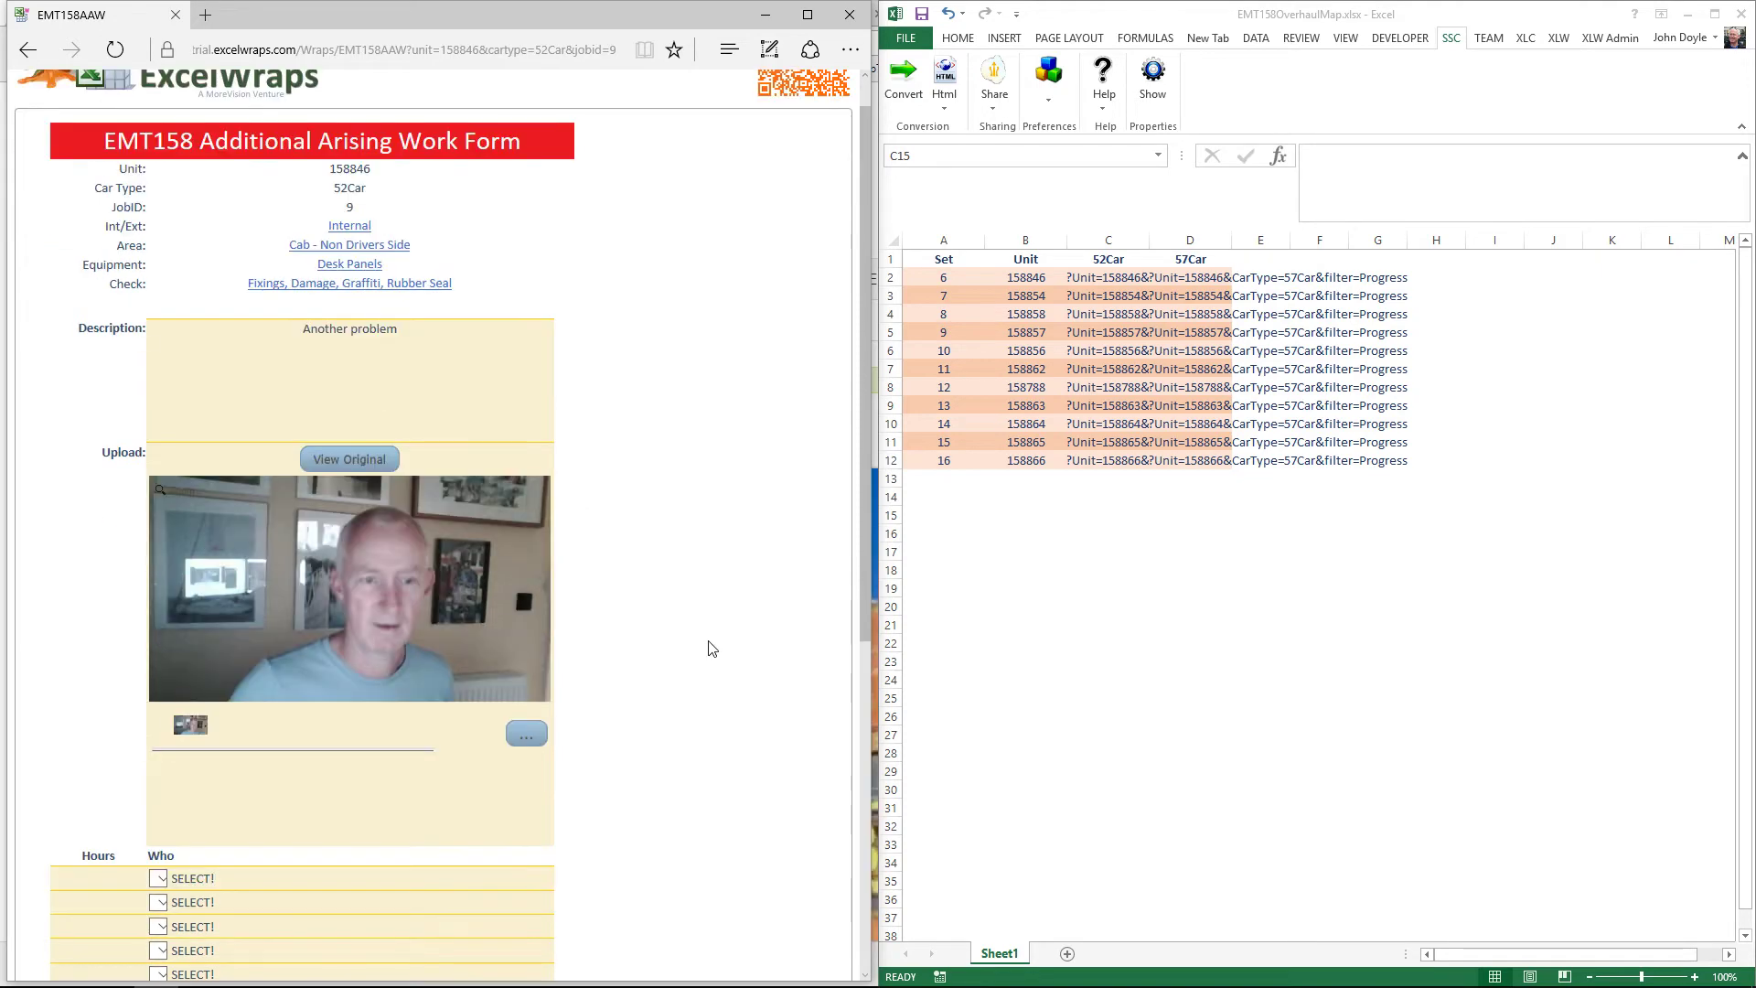
{"action": "scroll", "coordinate": [713, 648], "scroll_direction": "down", "scroll_amount": 2}
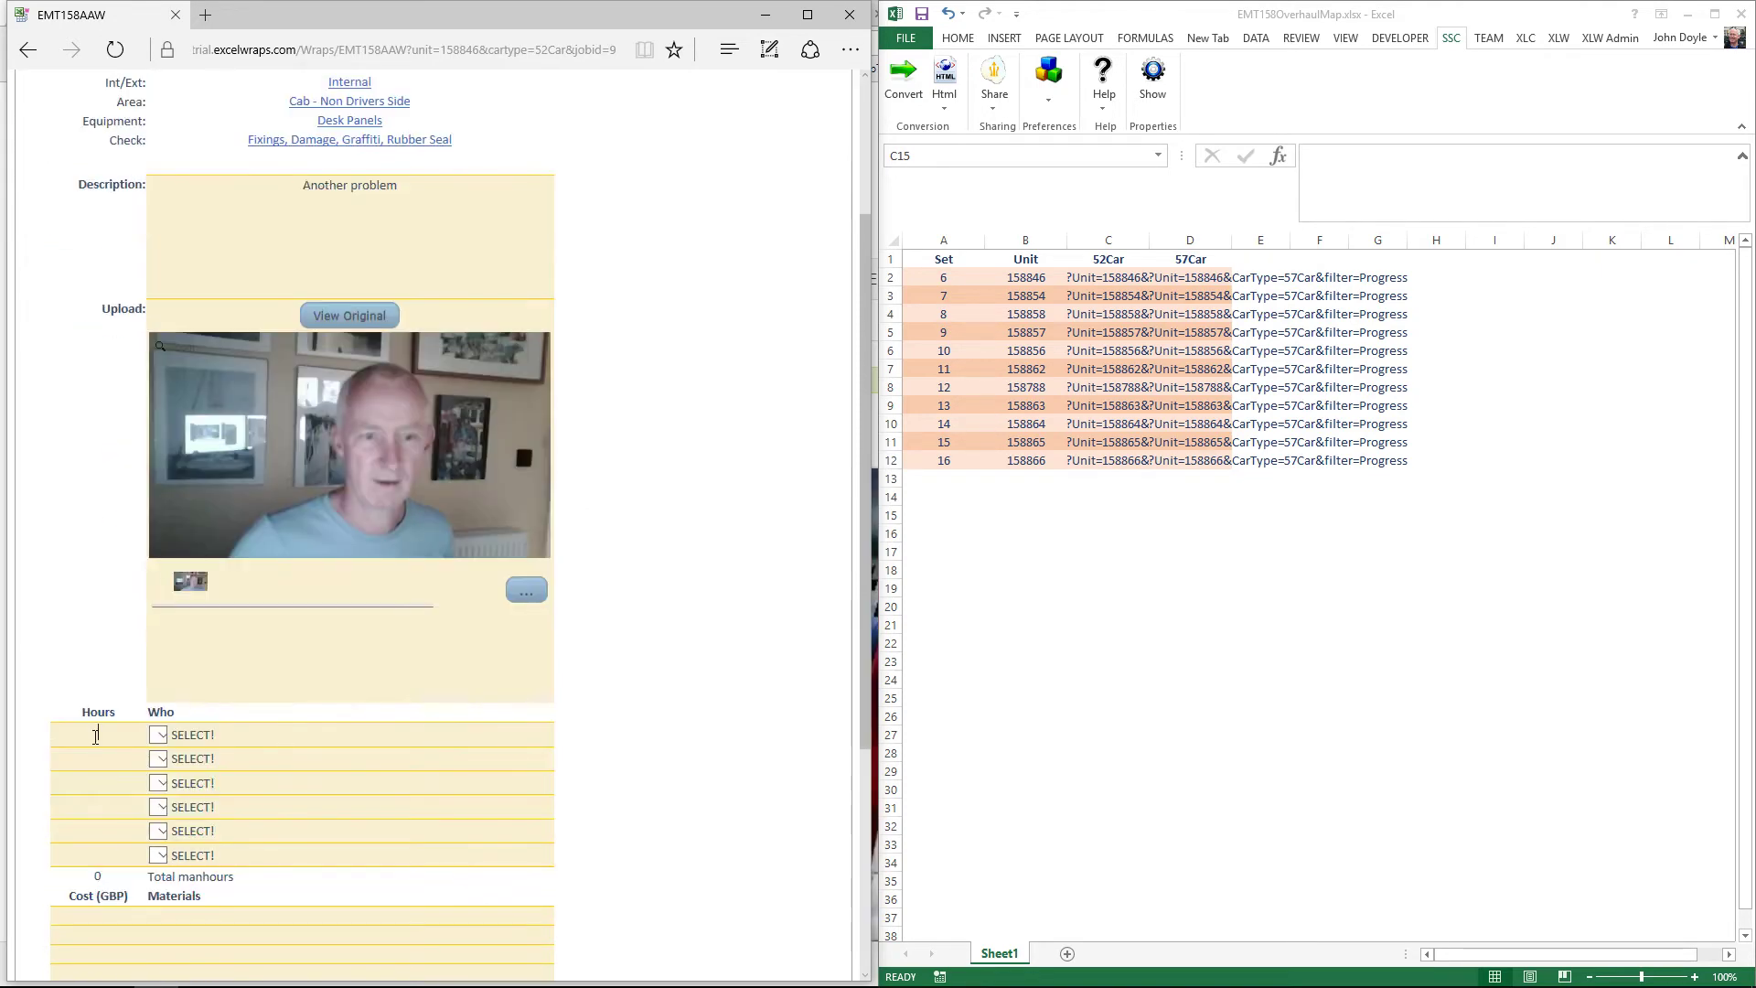
{"action": "left_click", "coordinate": [96, 736]}
{"action": "type", "text": "3"}
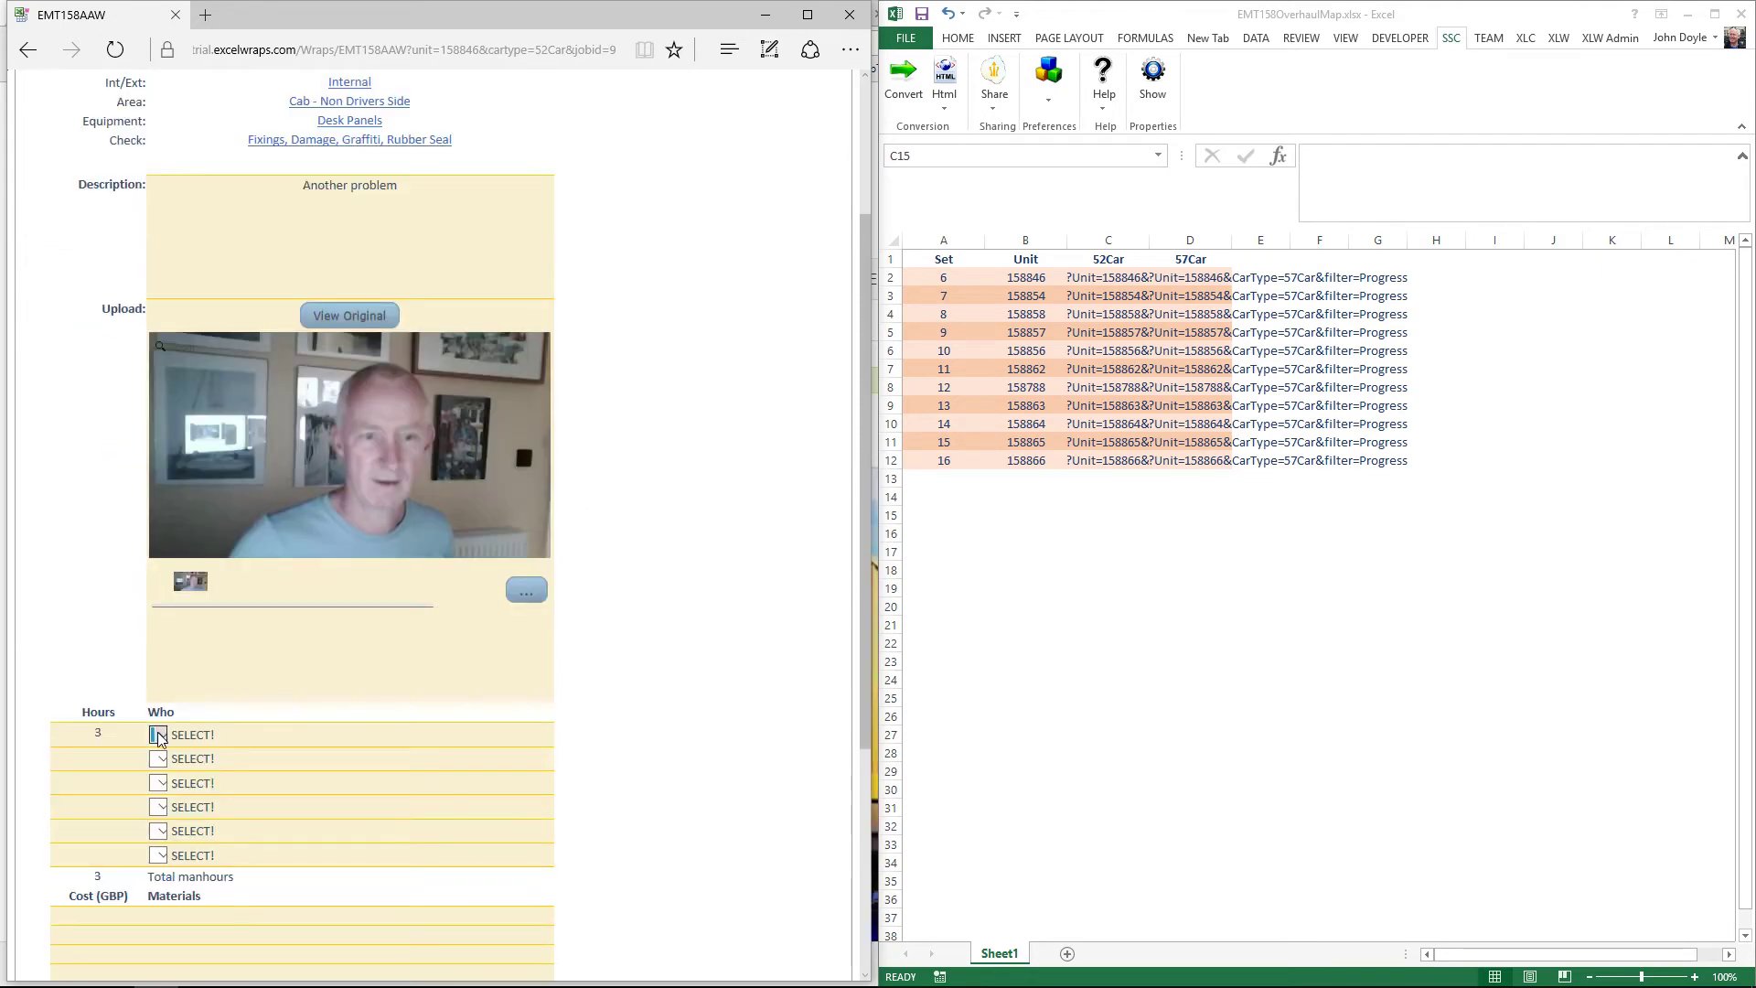
{"action": "left_click", "coordinate": [158, 735]}
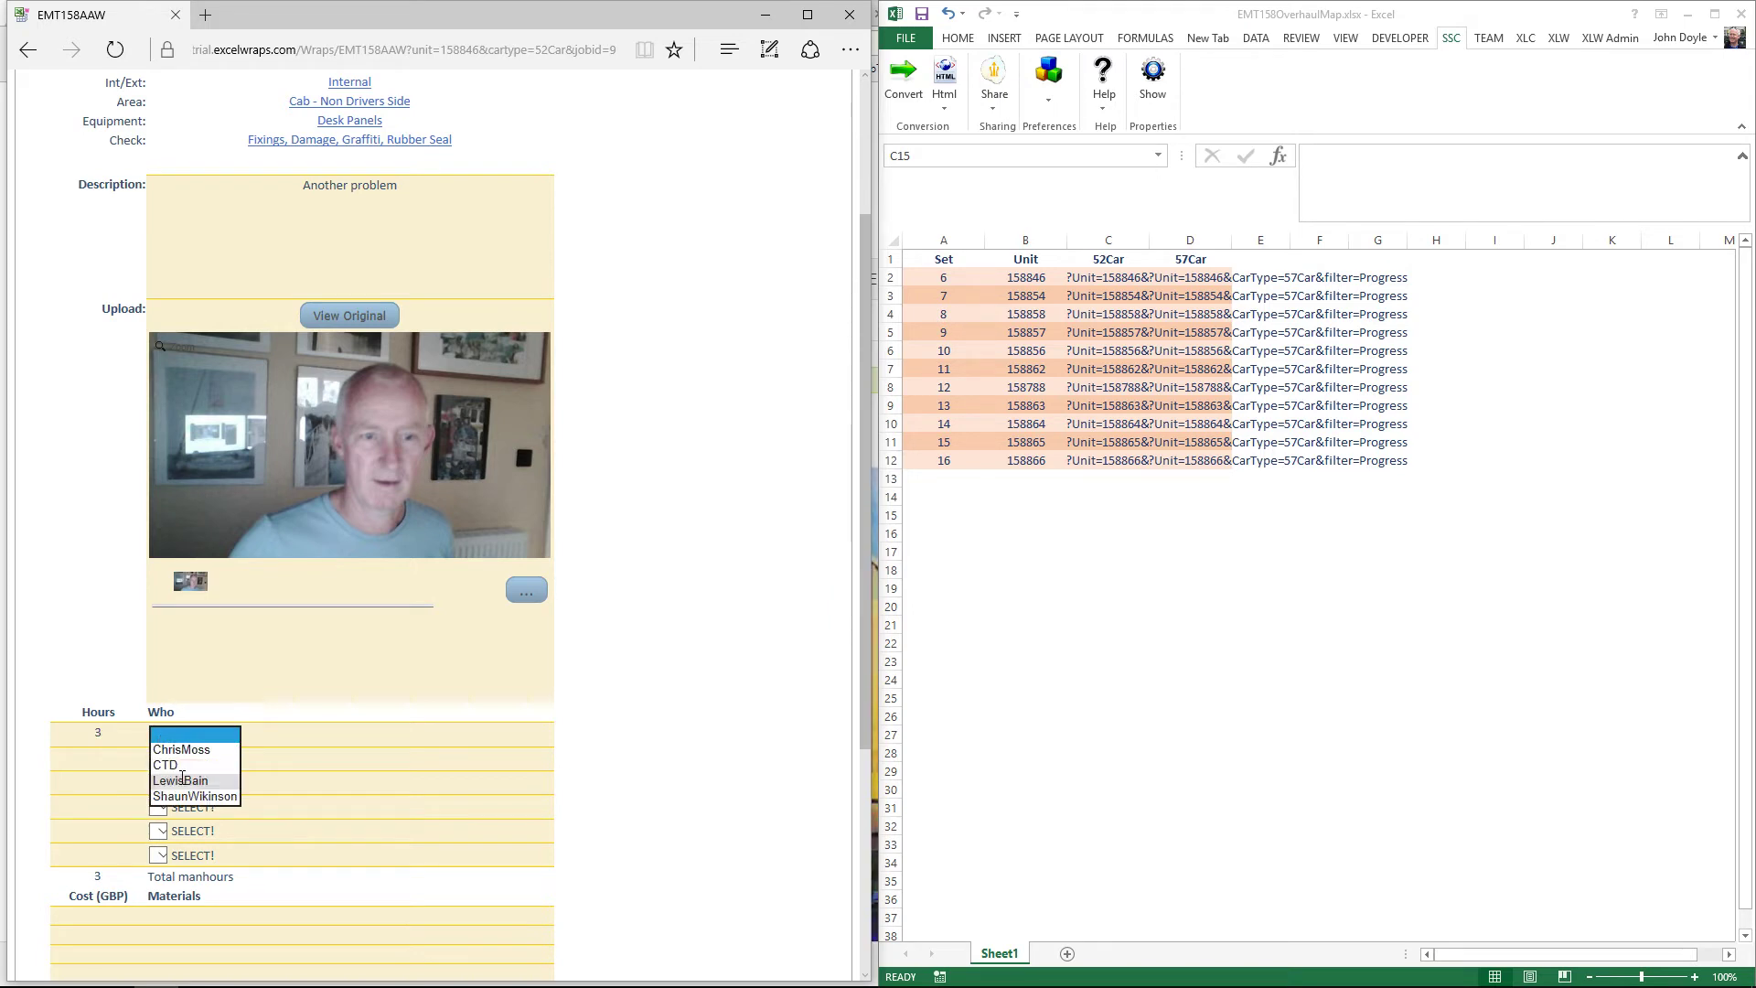
{"action": "left_click", "coordinate": [179, 761]}
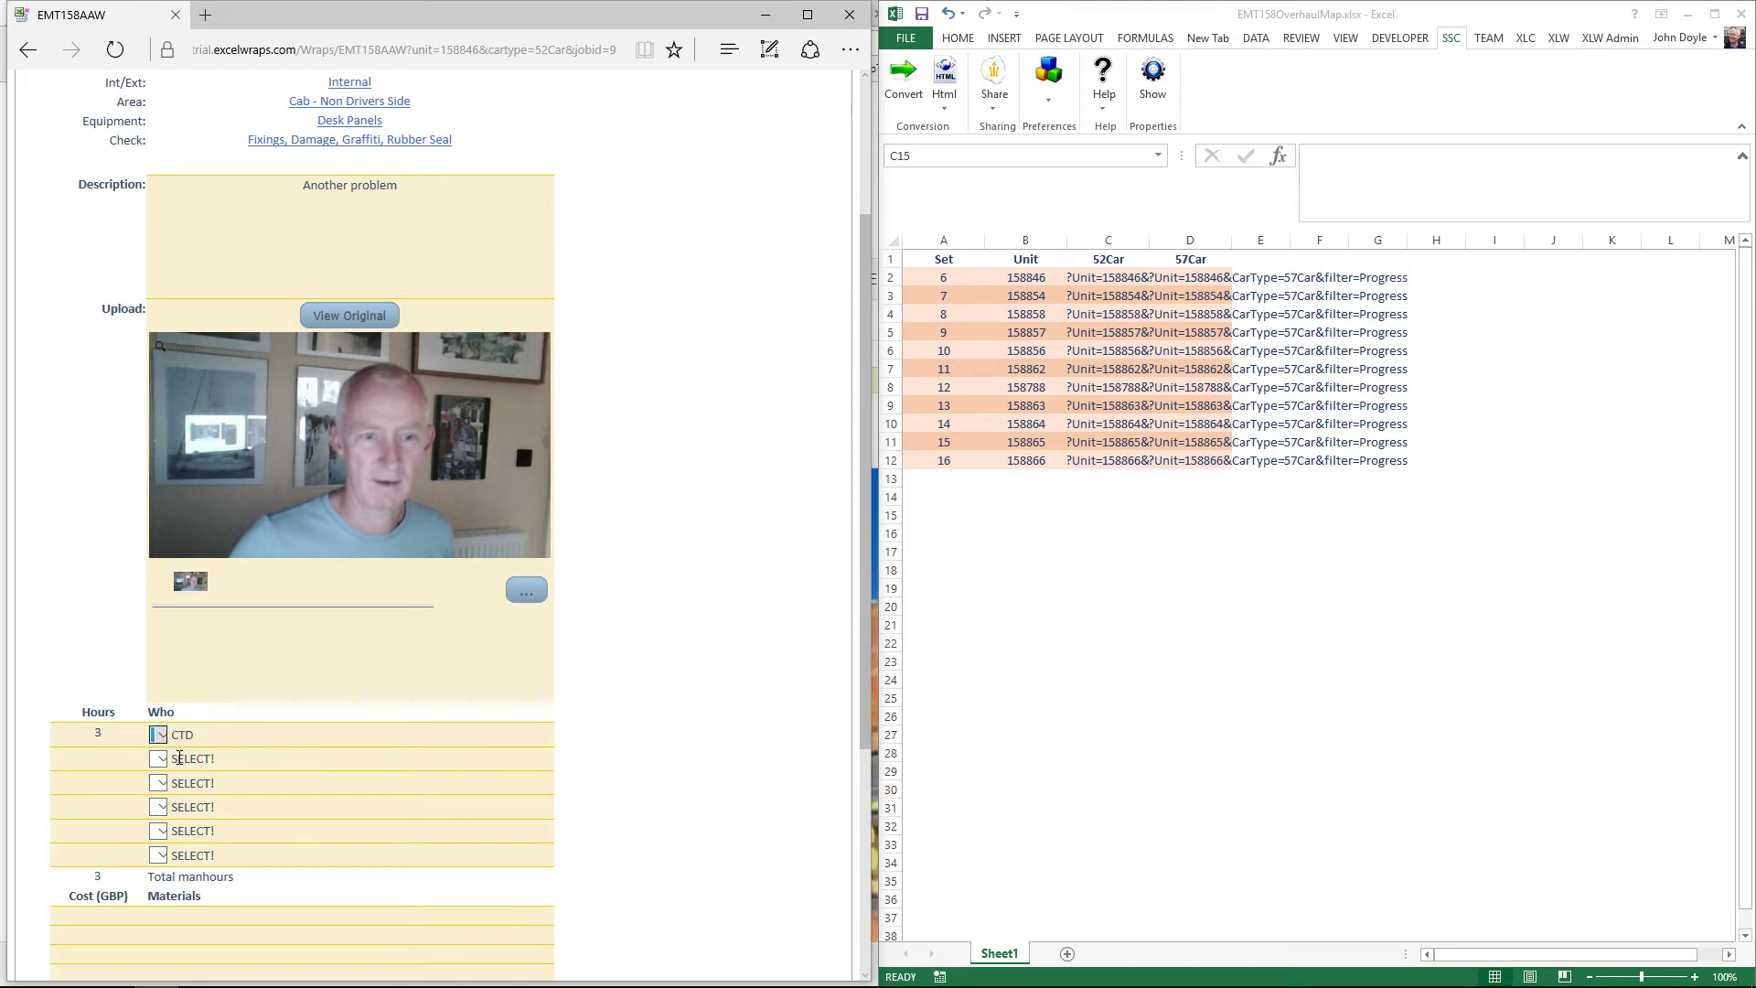
{"action": "scroll", "coordinate": [180, 758], "scroll_direction": "down", "scroll_amount": 3}
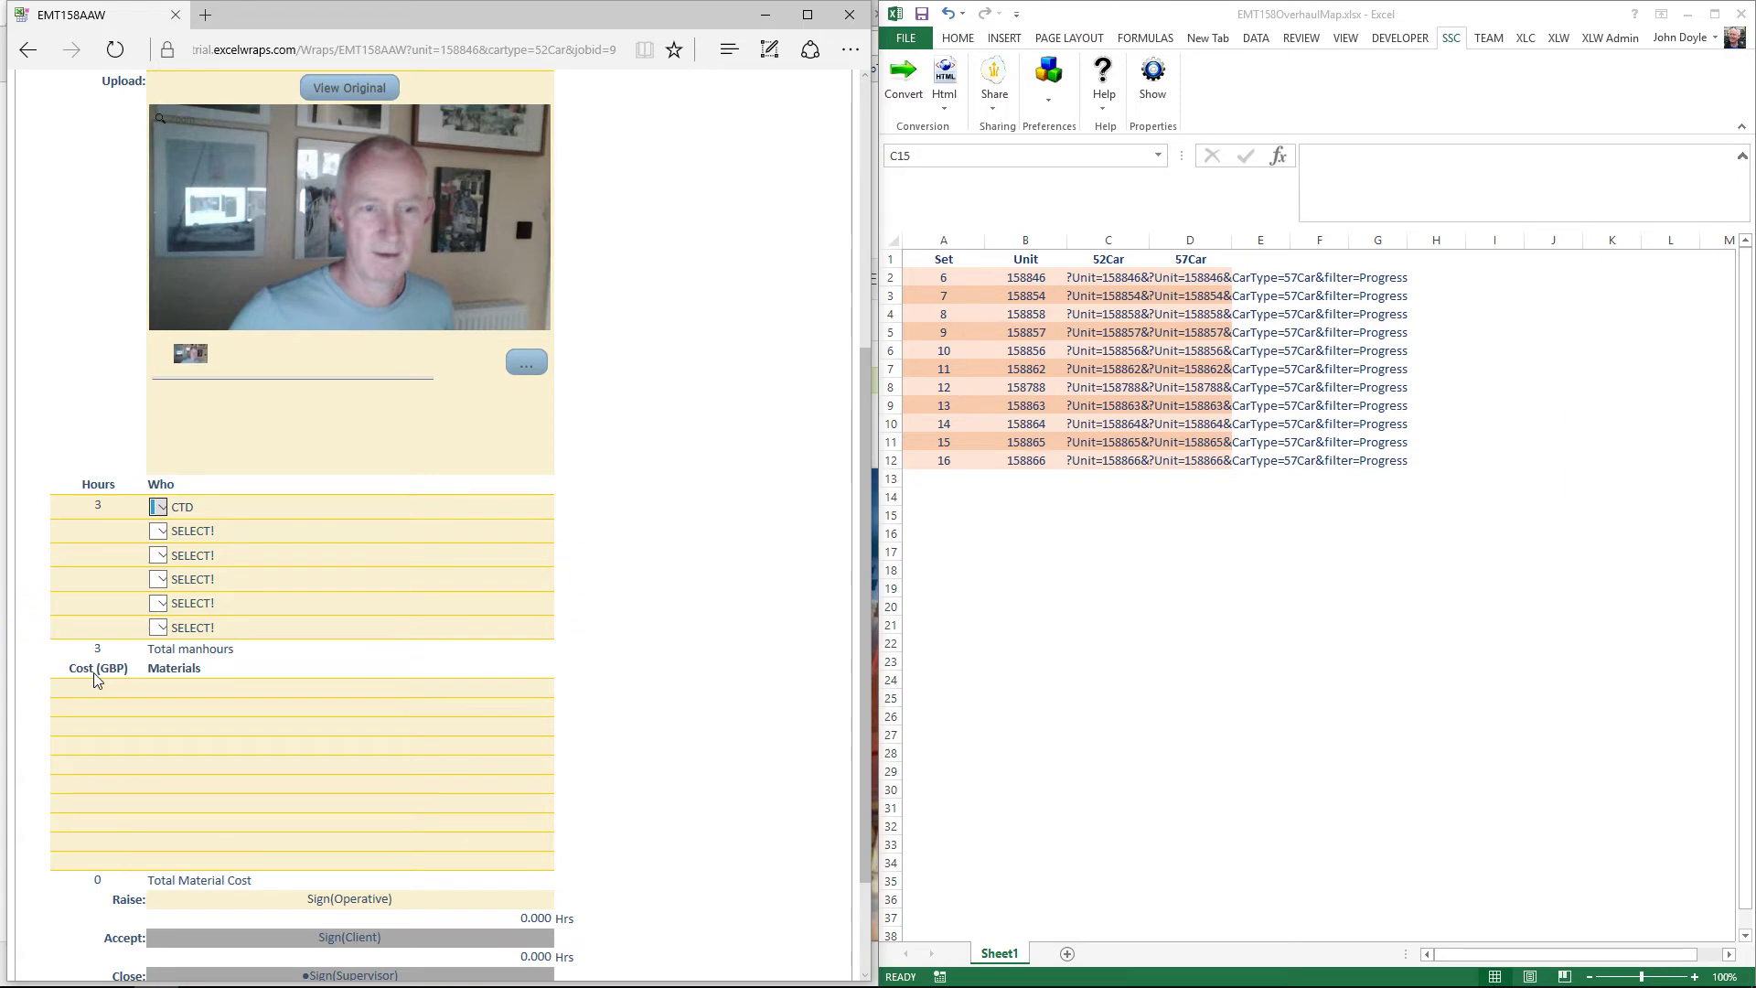
{"action": "scroll", "coordinate": [326, 693], "scroll_direction": "down", "scroll_amount": 2}
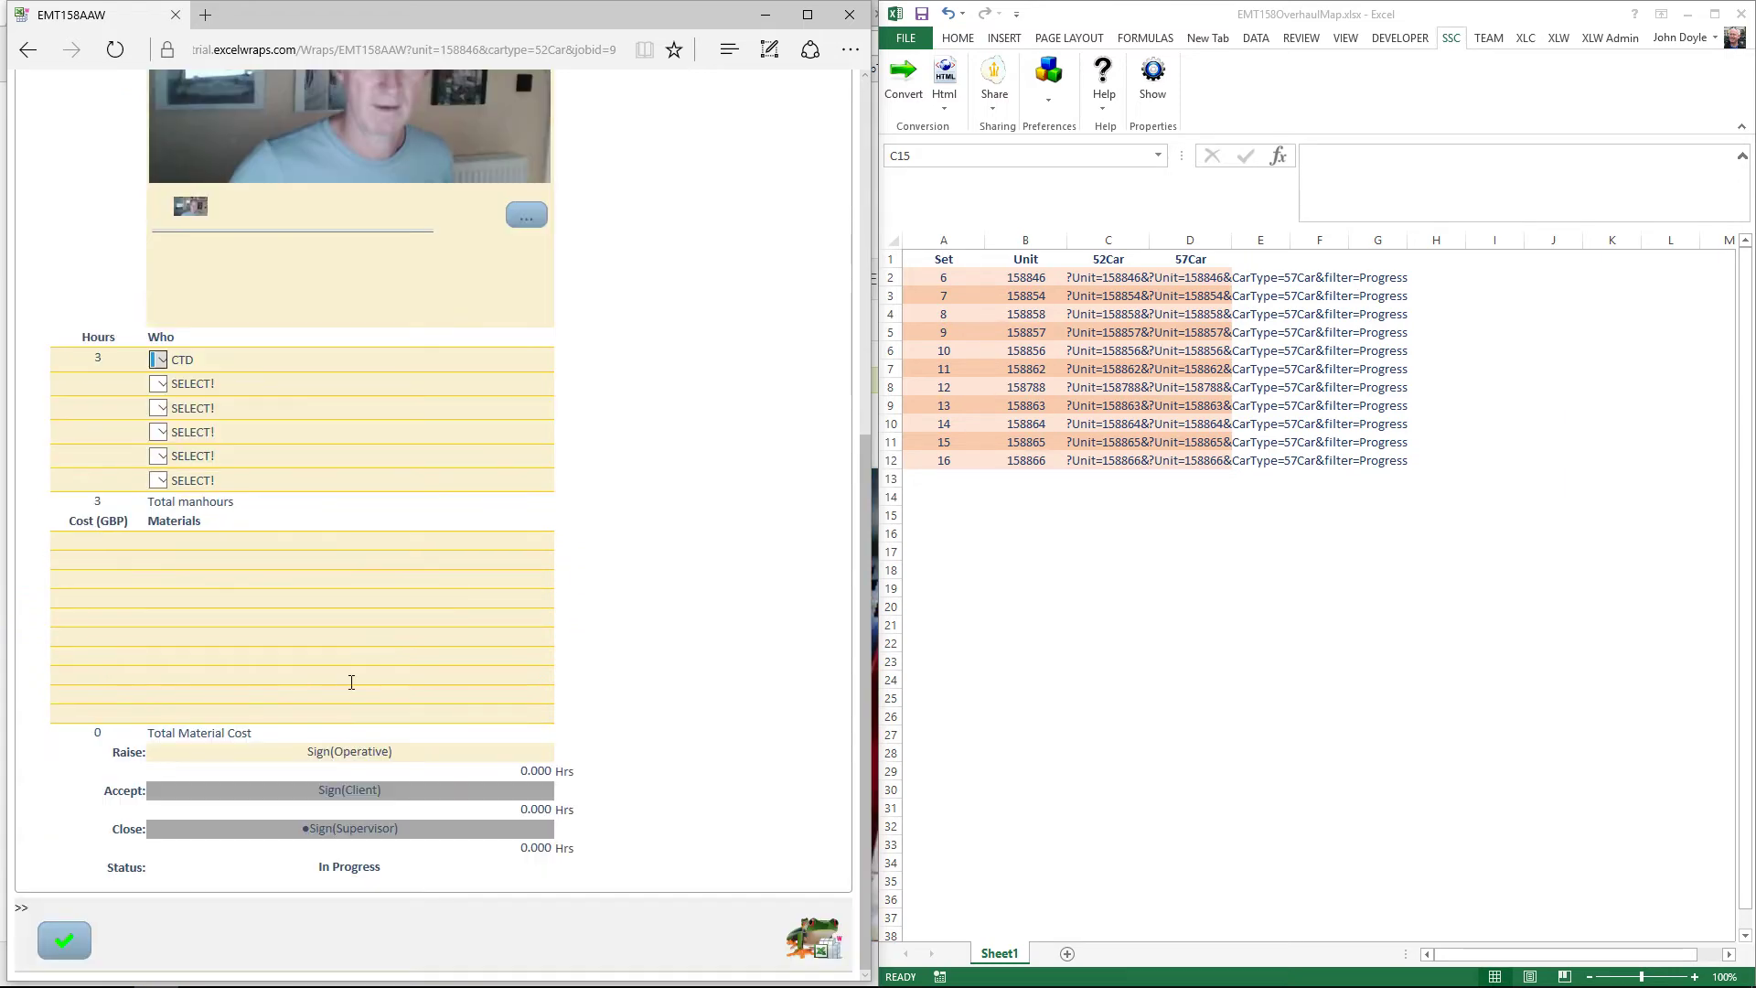
Step: Sign the job 9 AAW as operative with the signing password, raising it to Client Approval
{"action": "left_click", "coordinate": [348, 752]}
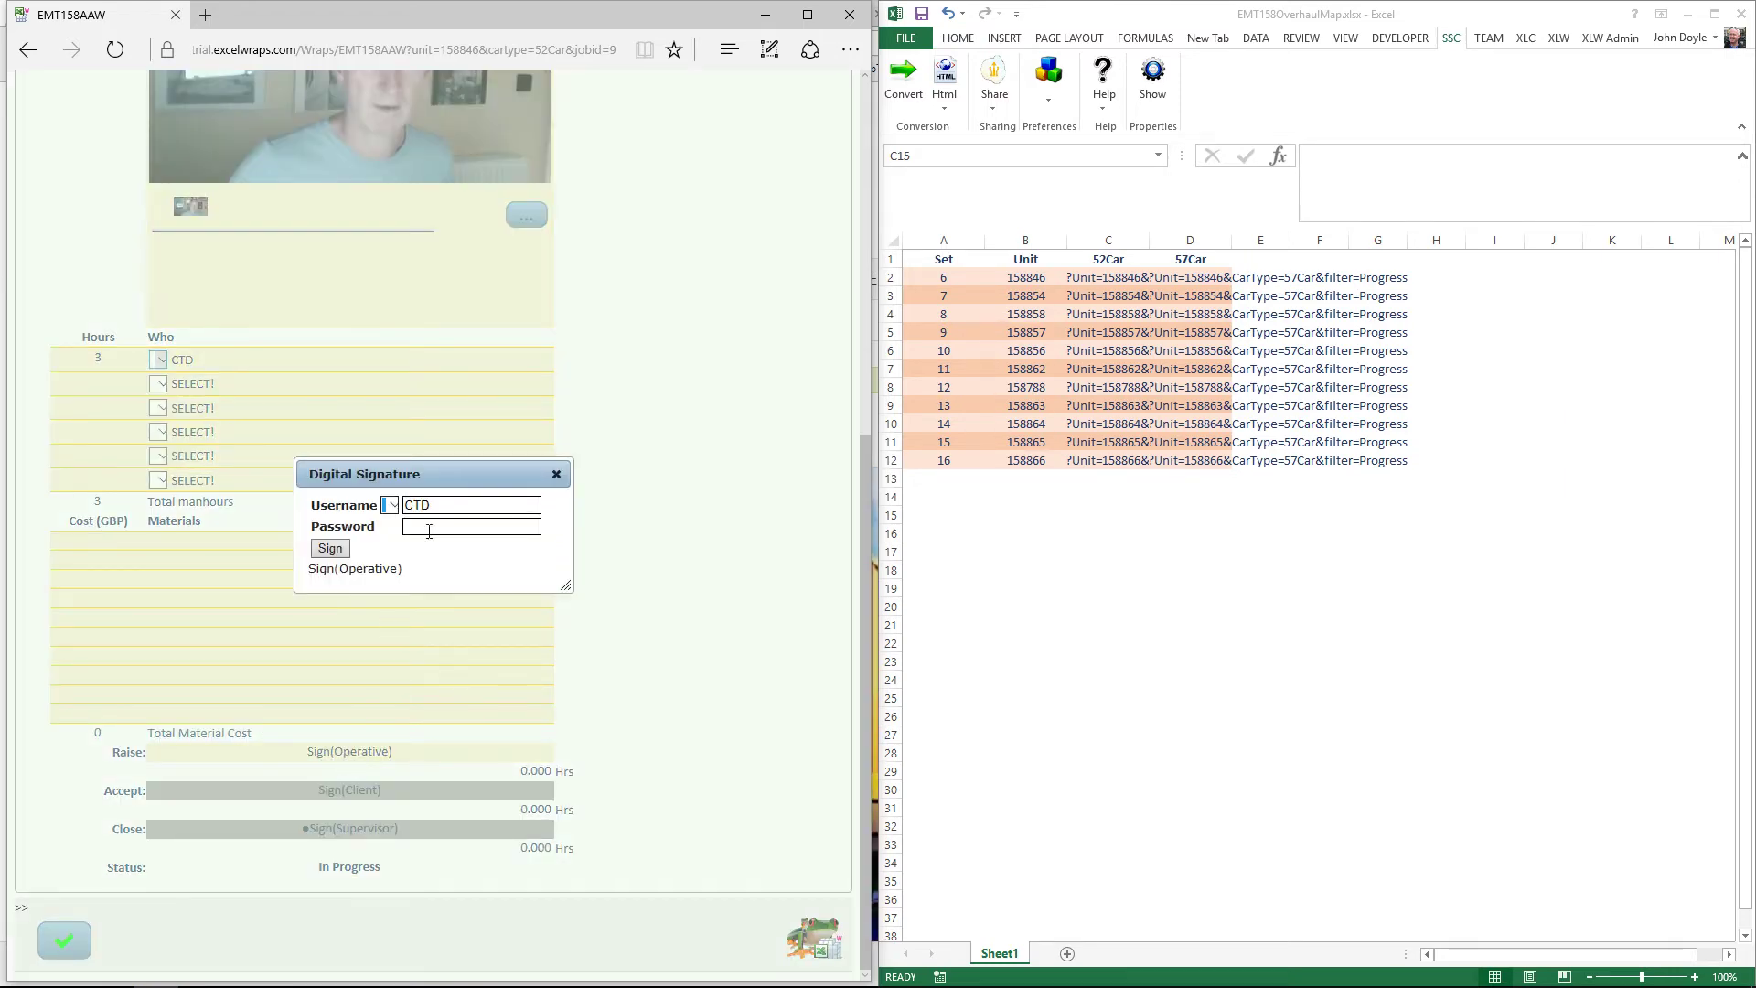
{"action": "left_click", "coordinate": [432, 527]}
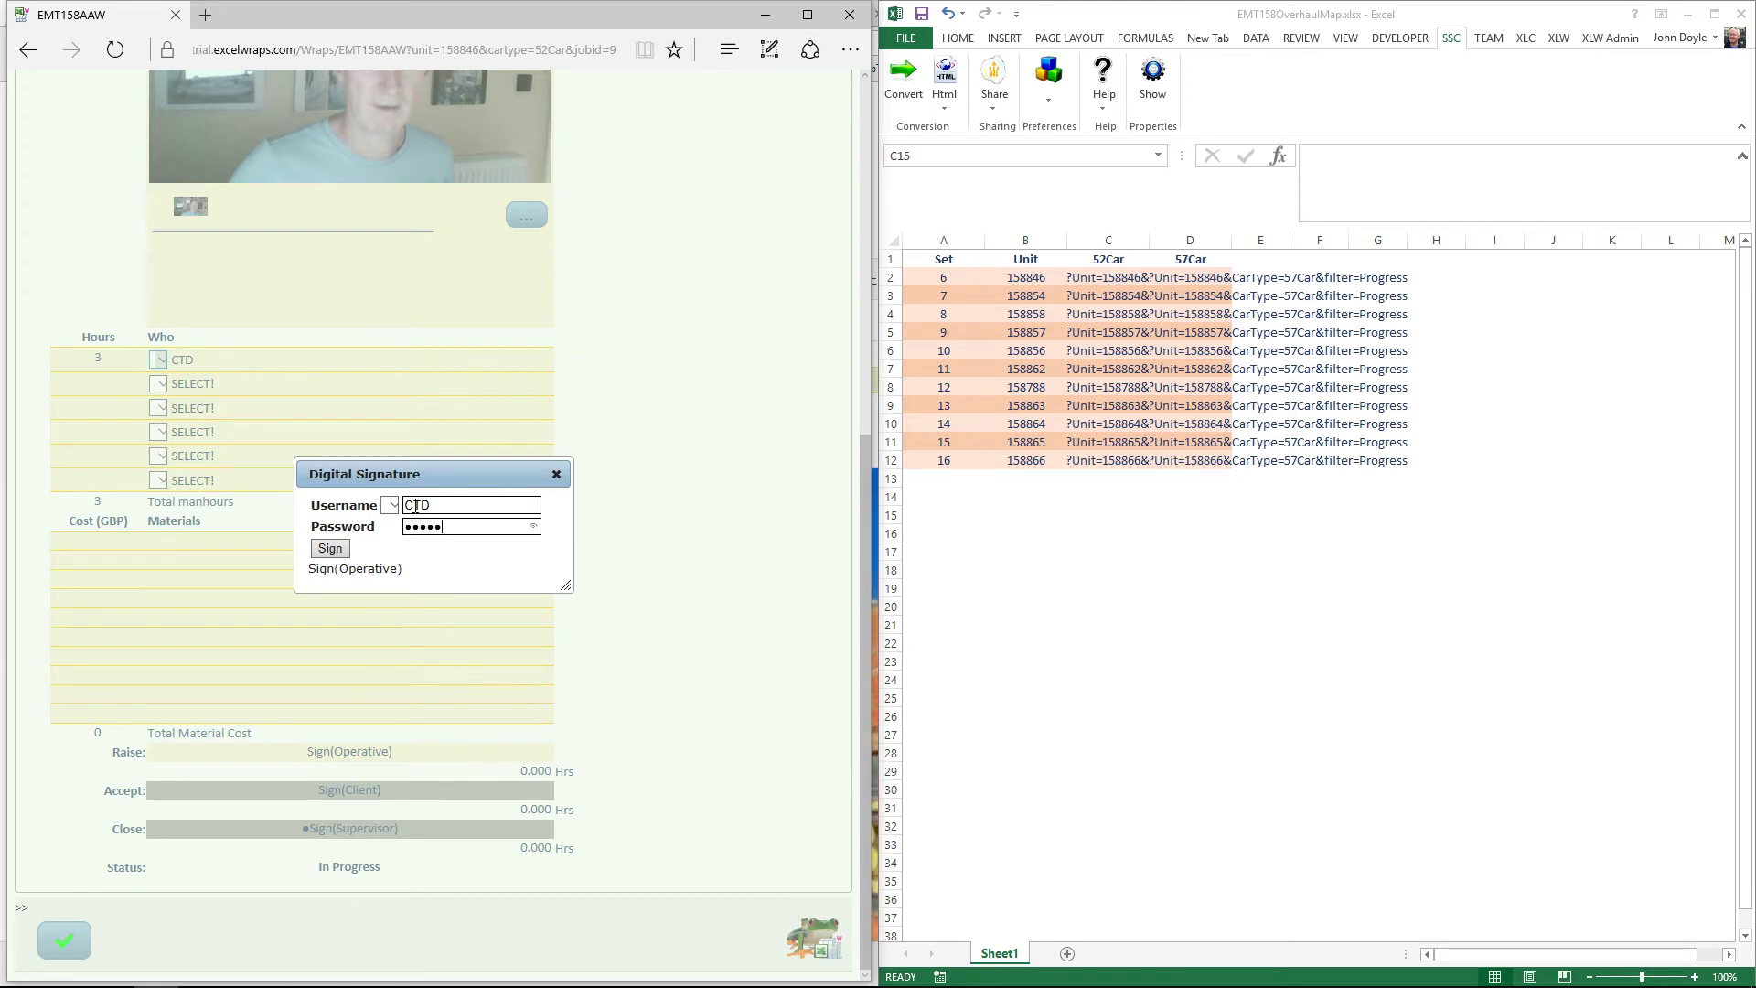
{"action": "type", "text": "x"}
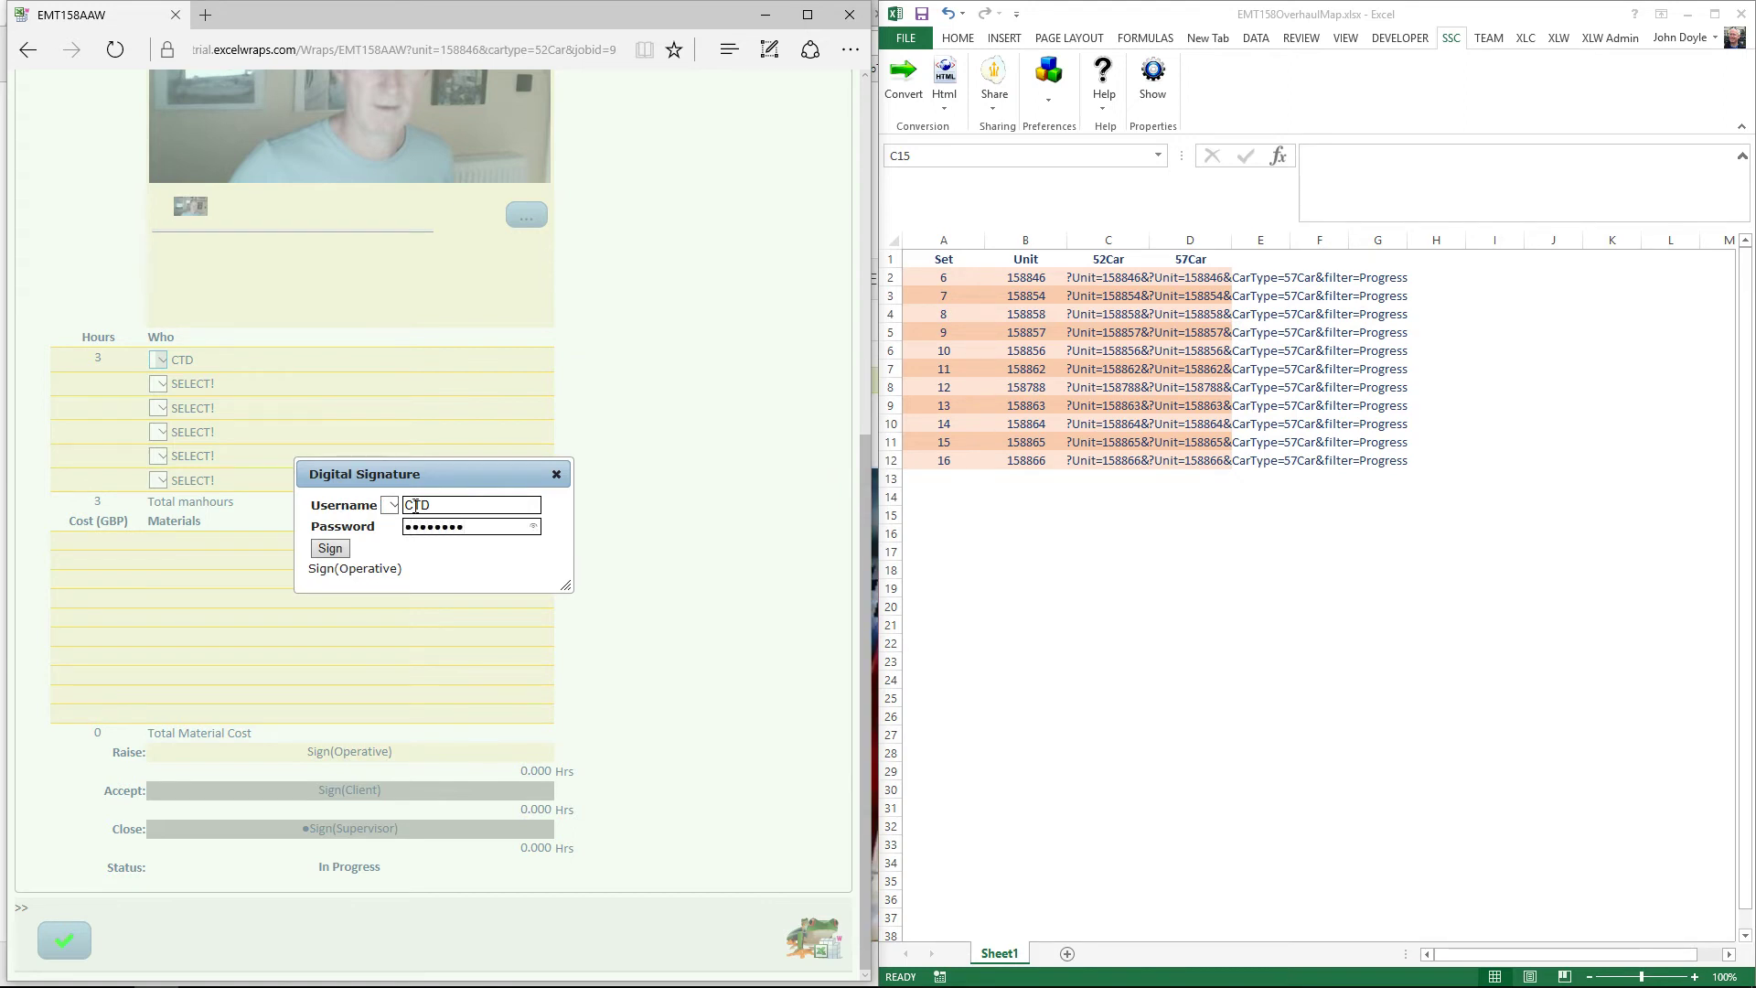
{"action": "left_click", "coordinate": [331, 549]}
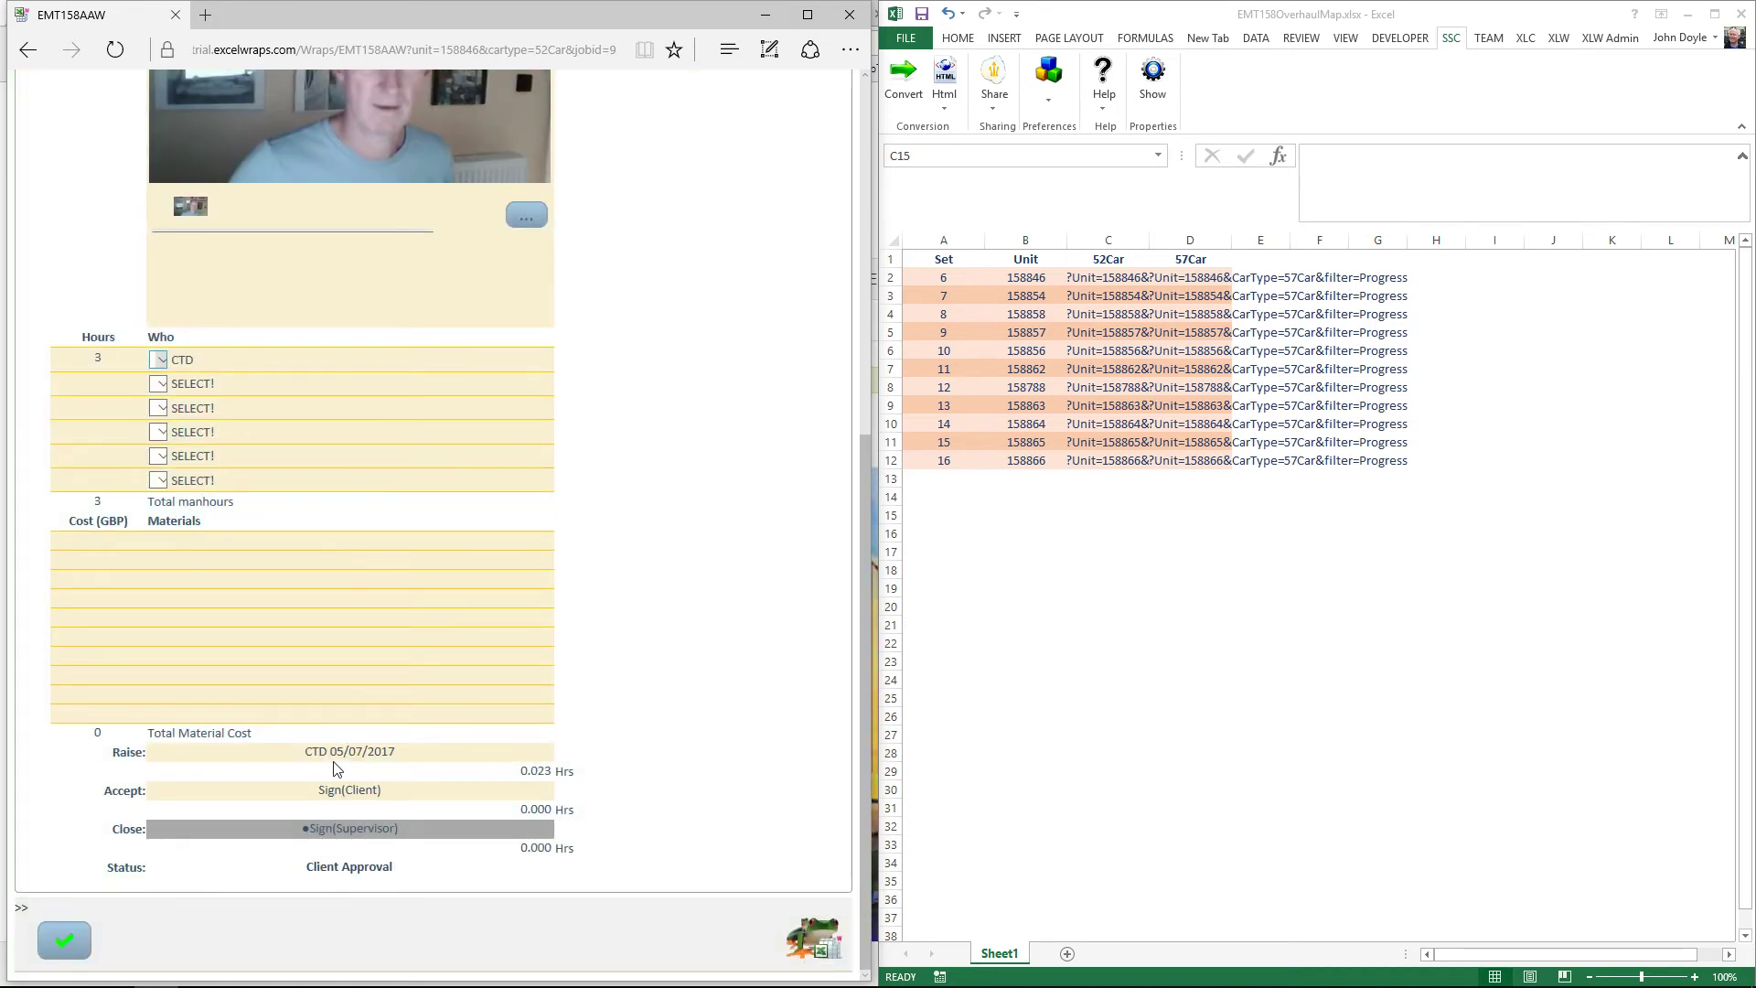
{"action": "mouse_move", "coordinate": [356, 756]}
{"action": "scroll", "coordinate": [680, 536], "scroll_direction": "up", "scroll_amount": 2}
{"action": "scroll", "coordinate": [681, 535], "scroll_direction": "down", "scroll_amount": 2}
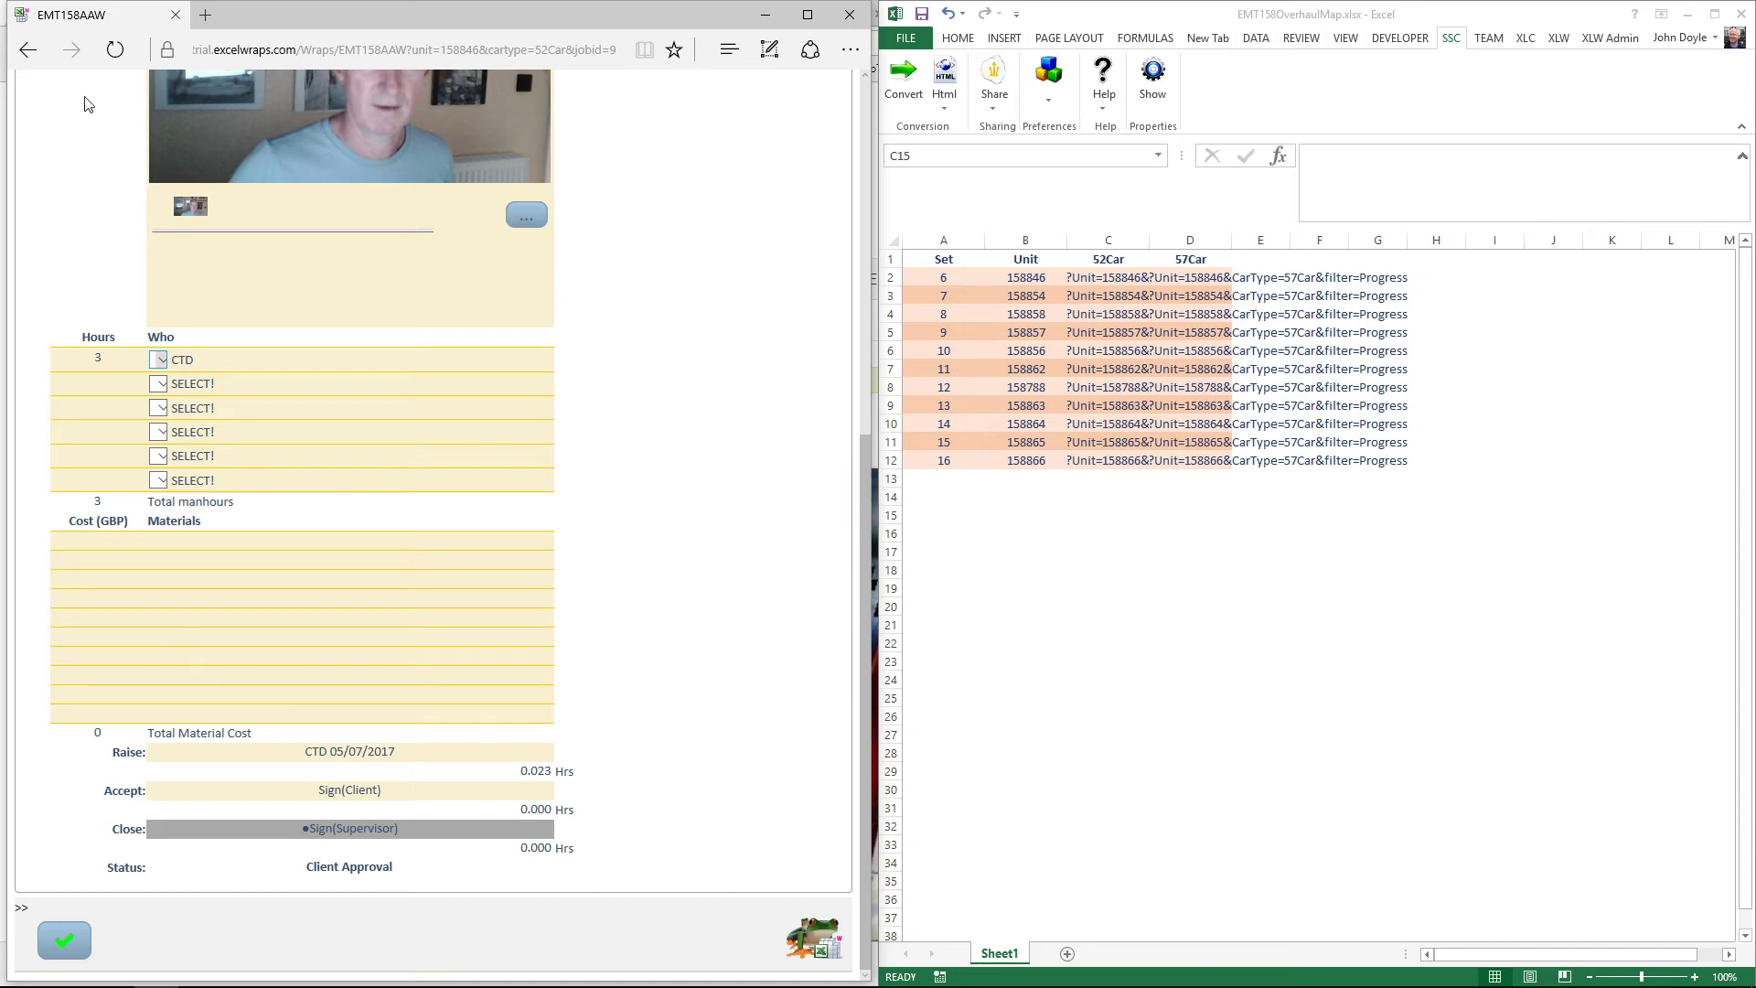
Step: Go back to the 52Car inspection wrap, review it, then return to the trial site home page
{"action": "left_click", "coordinate": [31, 52]}
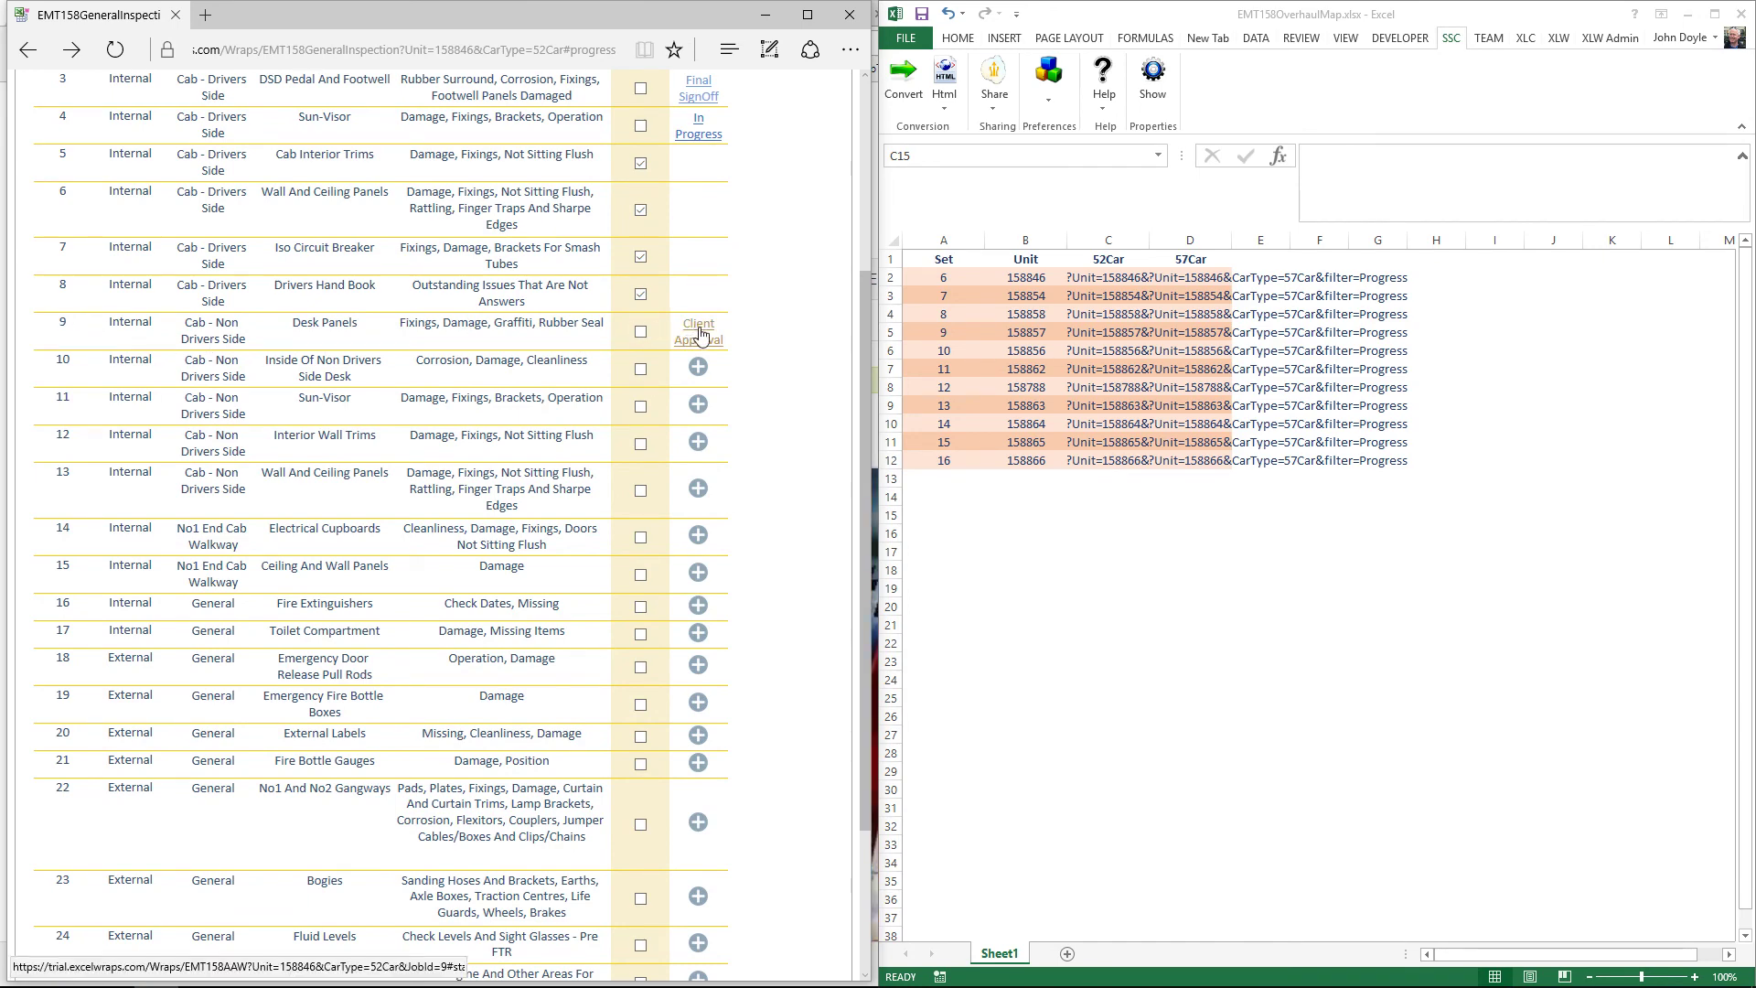
{"action": "scroll", "coordinate": [632, 327], "scroll_direction": "down", "scroll_amount": 3}
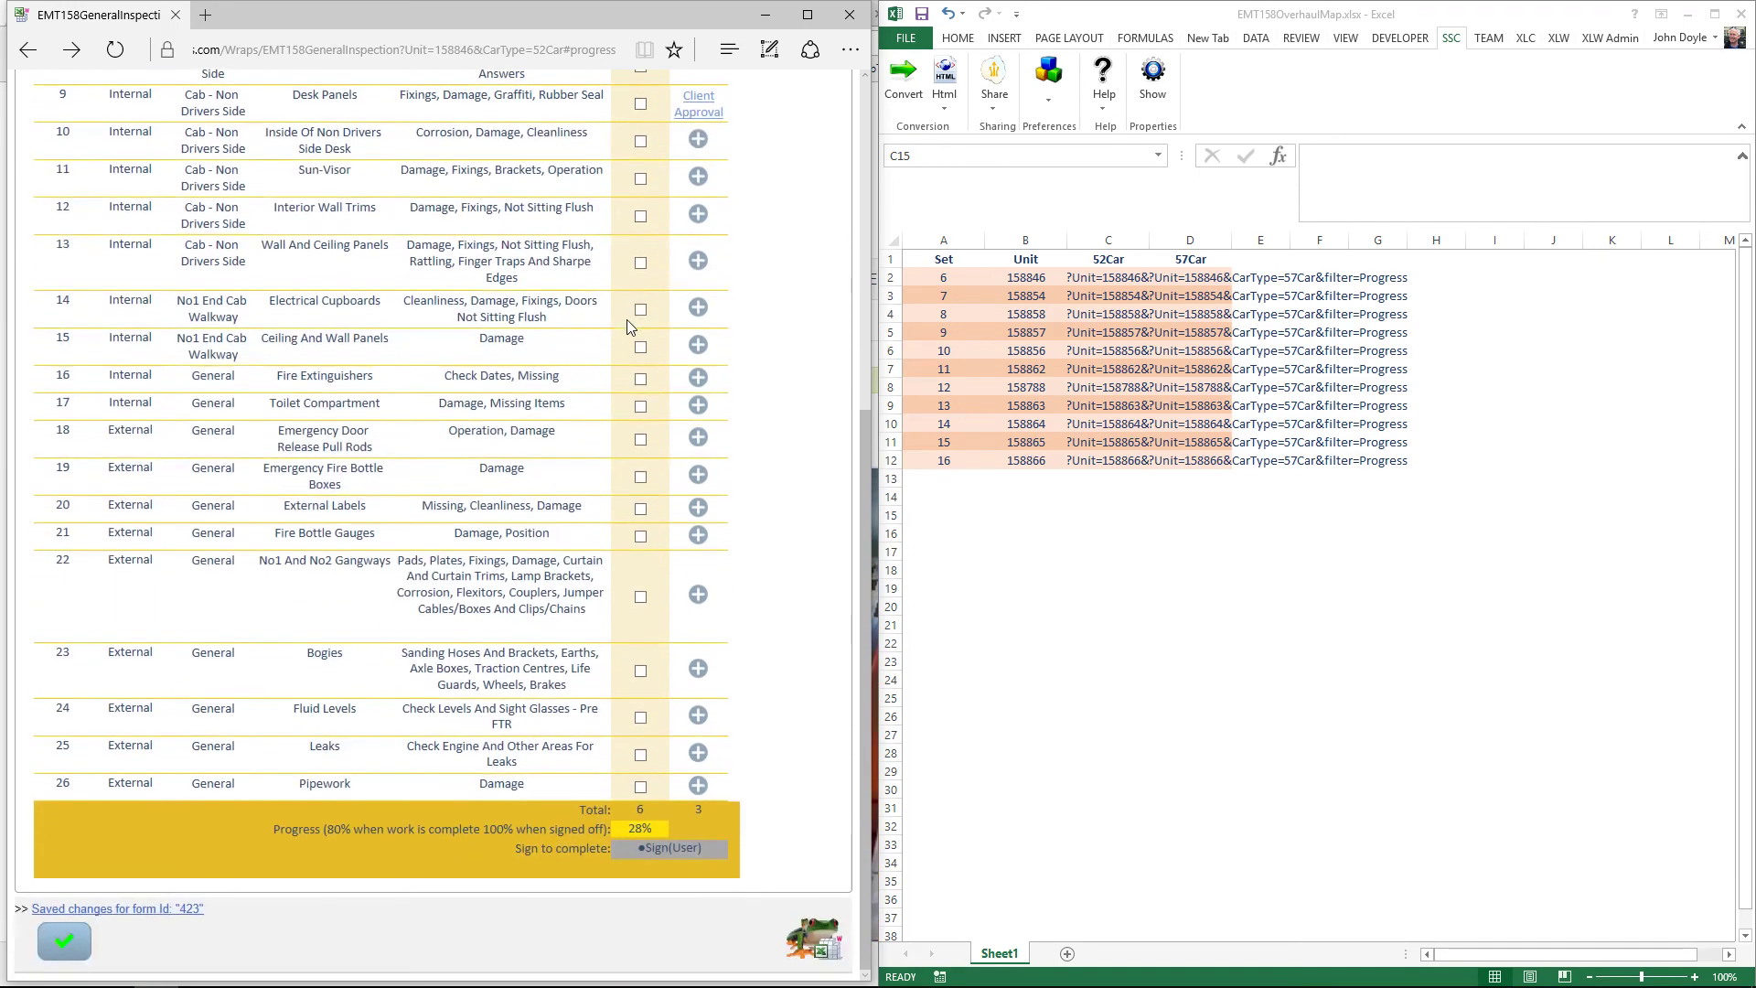
{"action": "scroll", "coordinate": [633, 327], "scroll_direction": "up", "scroll_amount": 2}
{"action": "scroll", "coordinate": [632, 326], "scroll_direction": "up", "scroll_amount": 4}
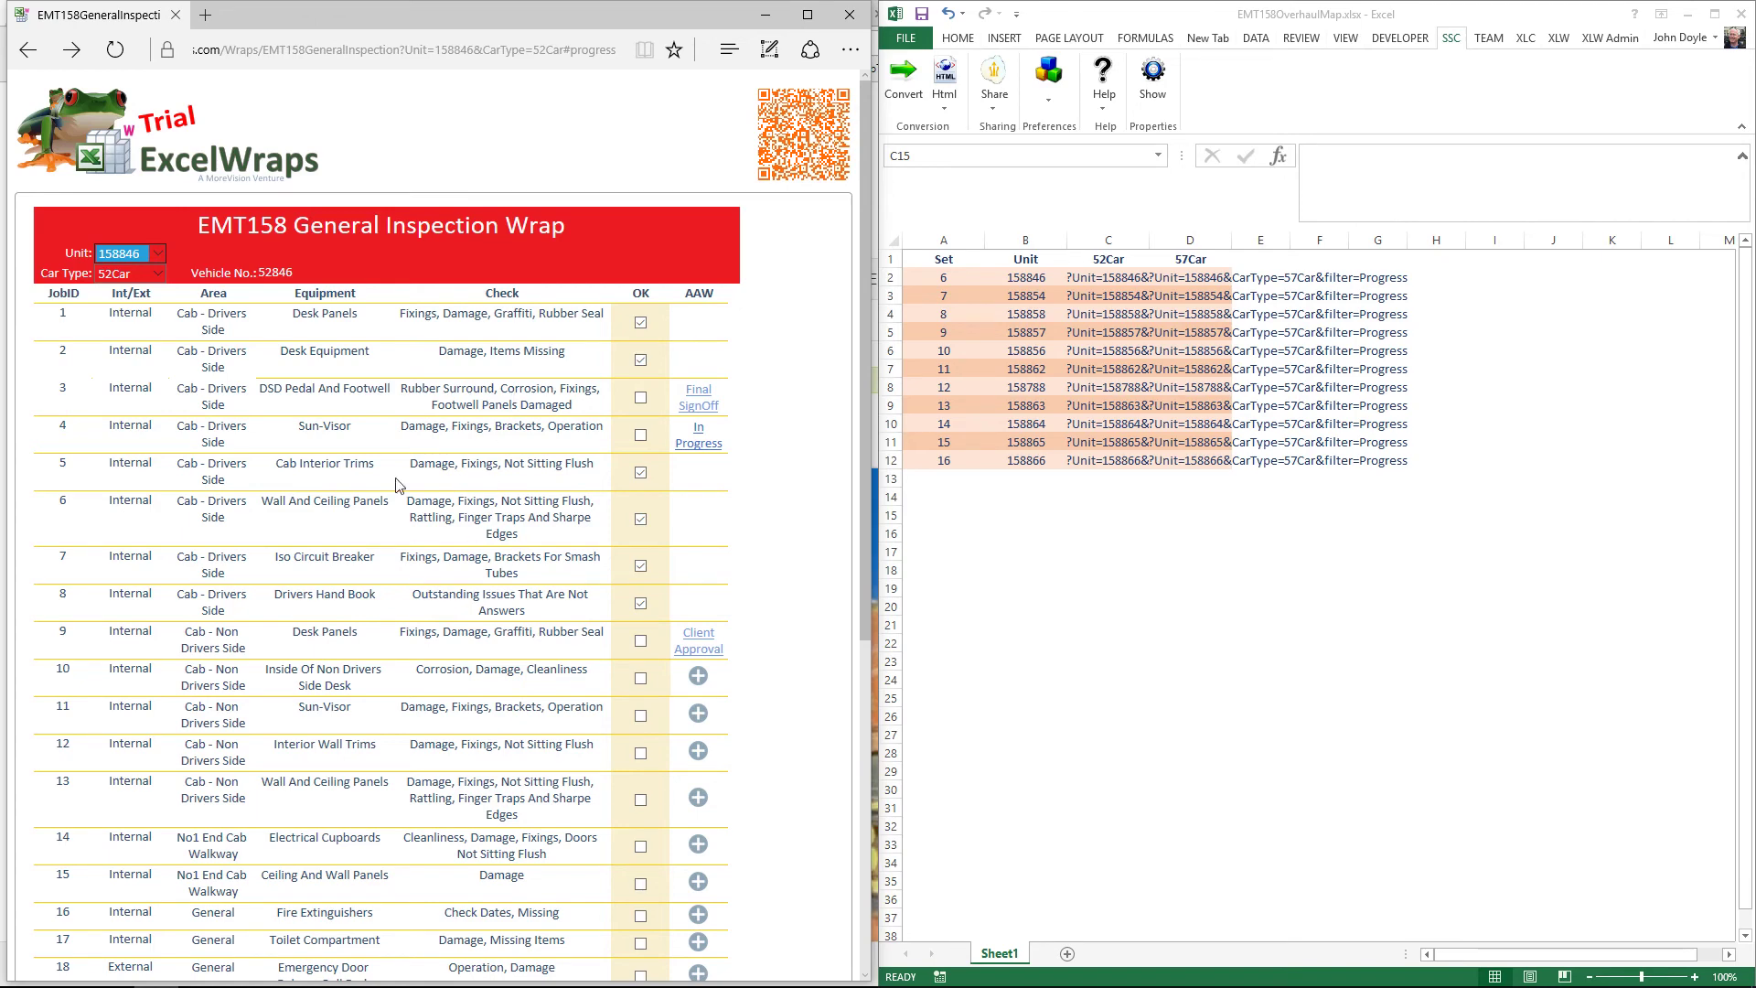
{"action": "left_click", "coordinate": [110, 145]}
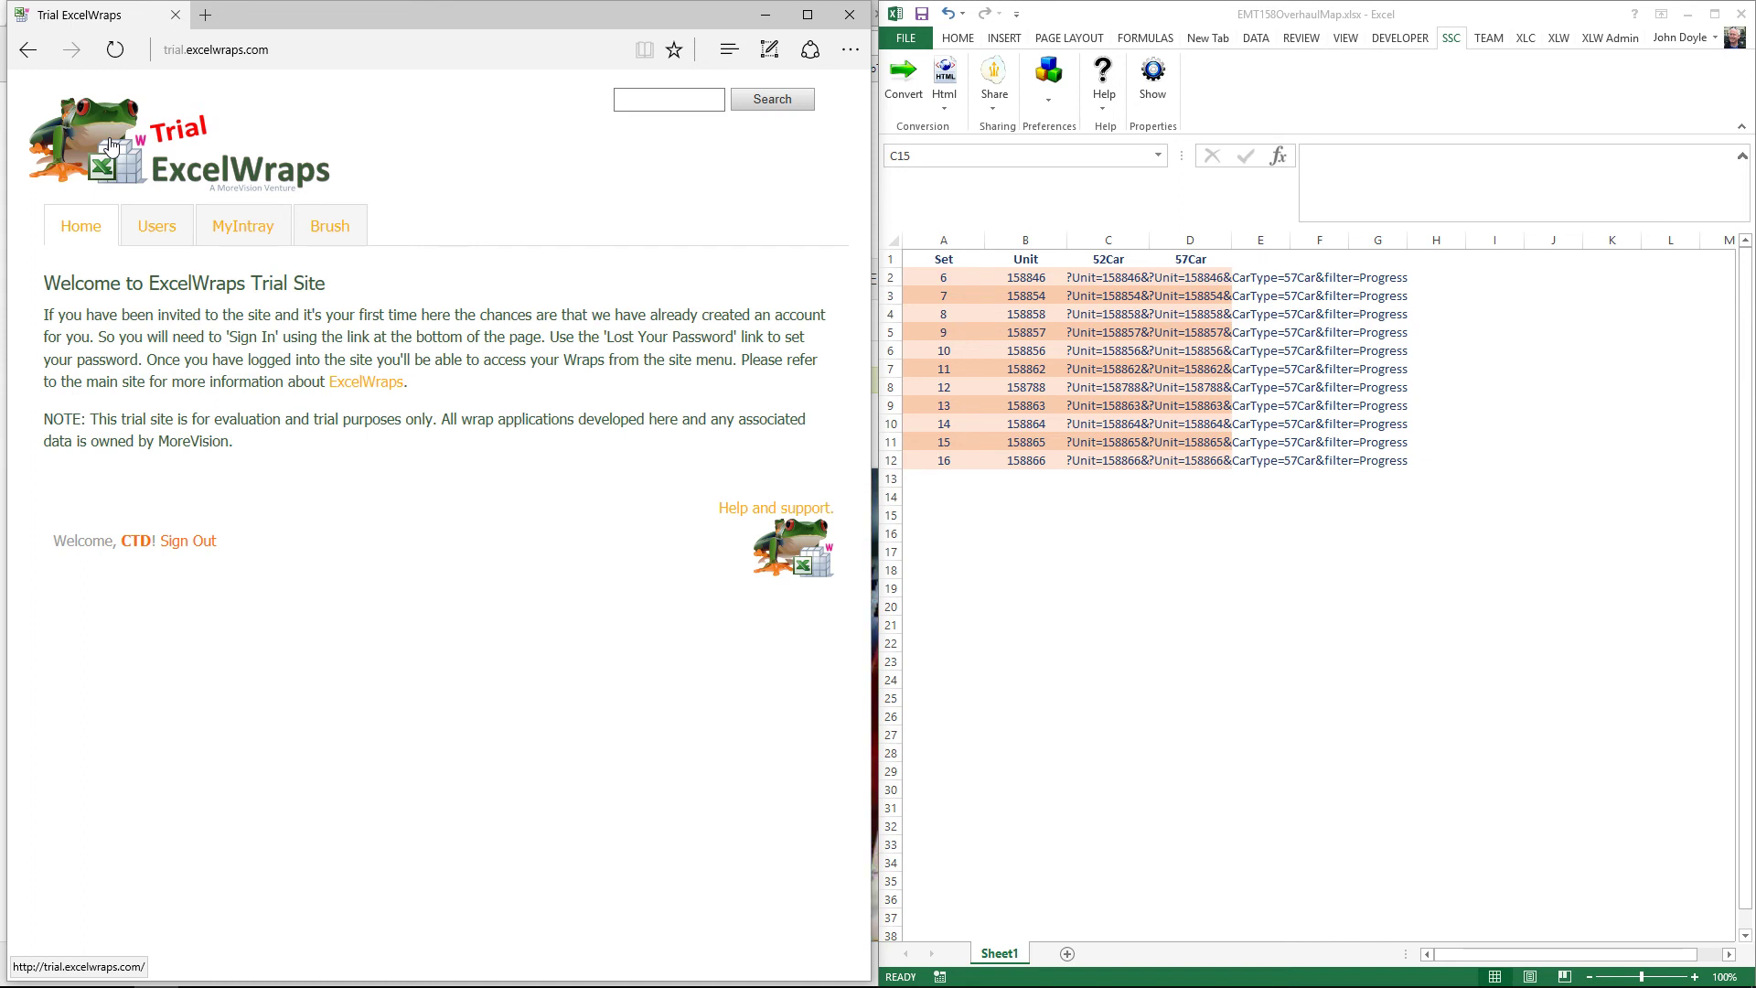
Step: Open unit 158846's EMT158AAW from the MyIntray awaiting-signature list and scroll to its signature rows
{"action": "left_click", "coordinate": [265, 235]}
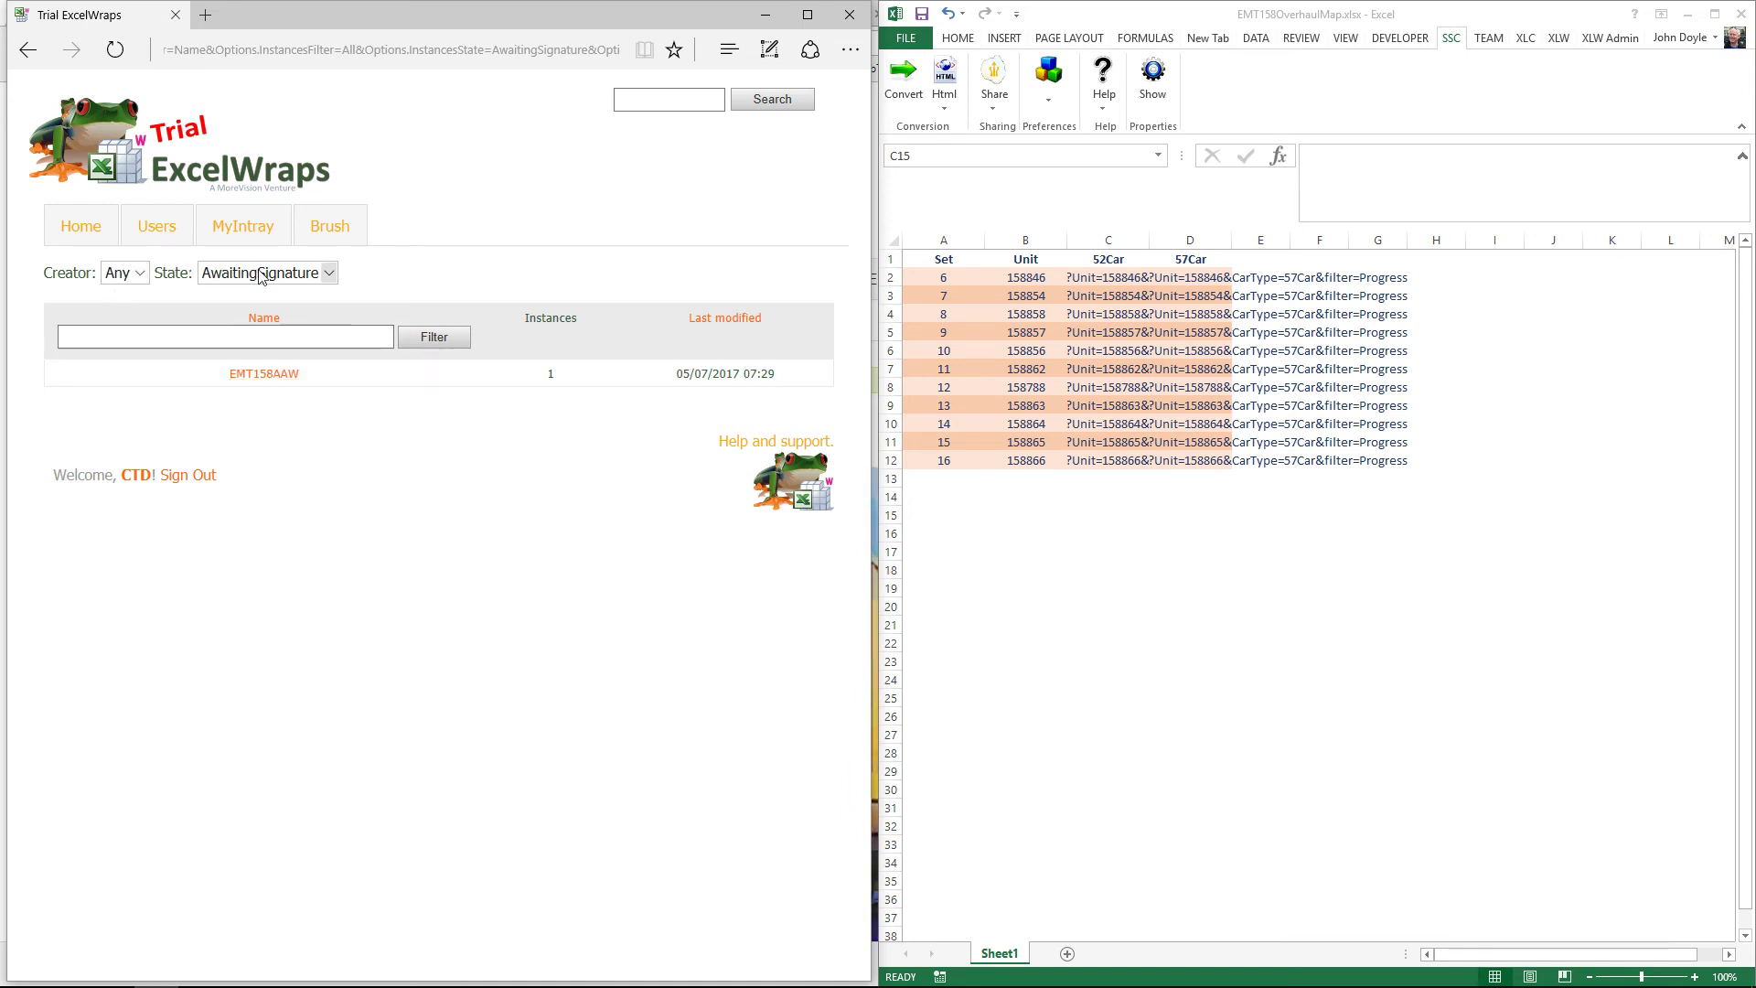
{"action": "left_click", "coordinate": [281, 378]}
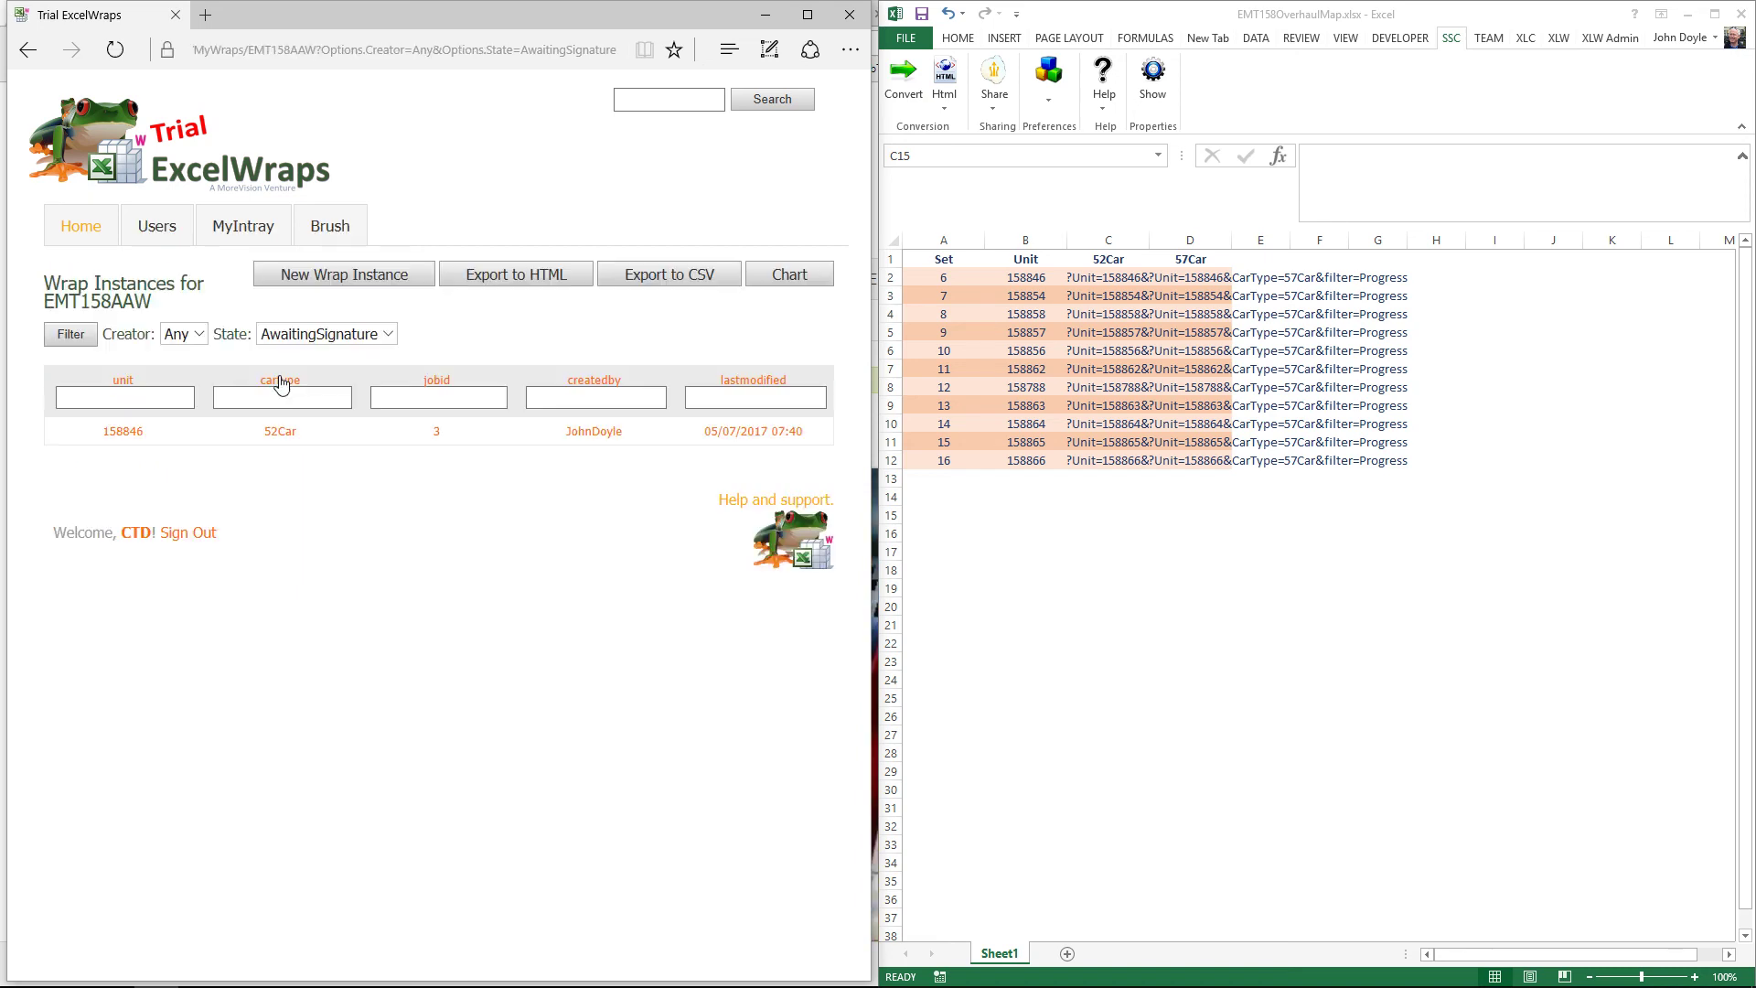
{"action": "left_click", "coordinate": [121, 437]}
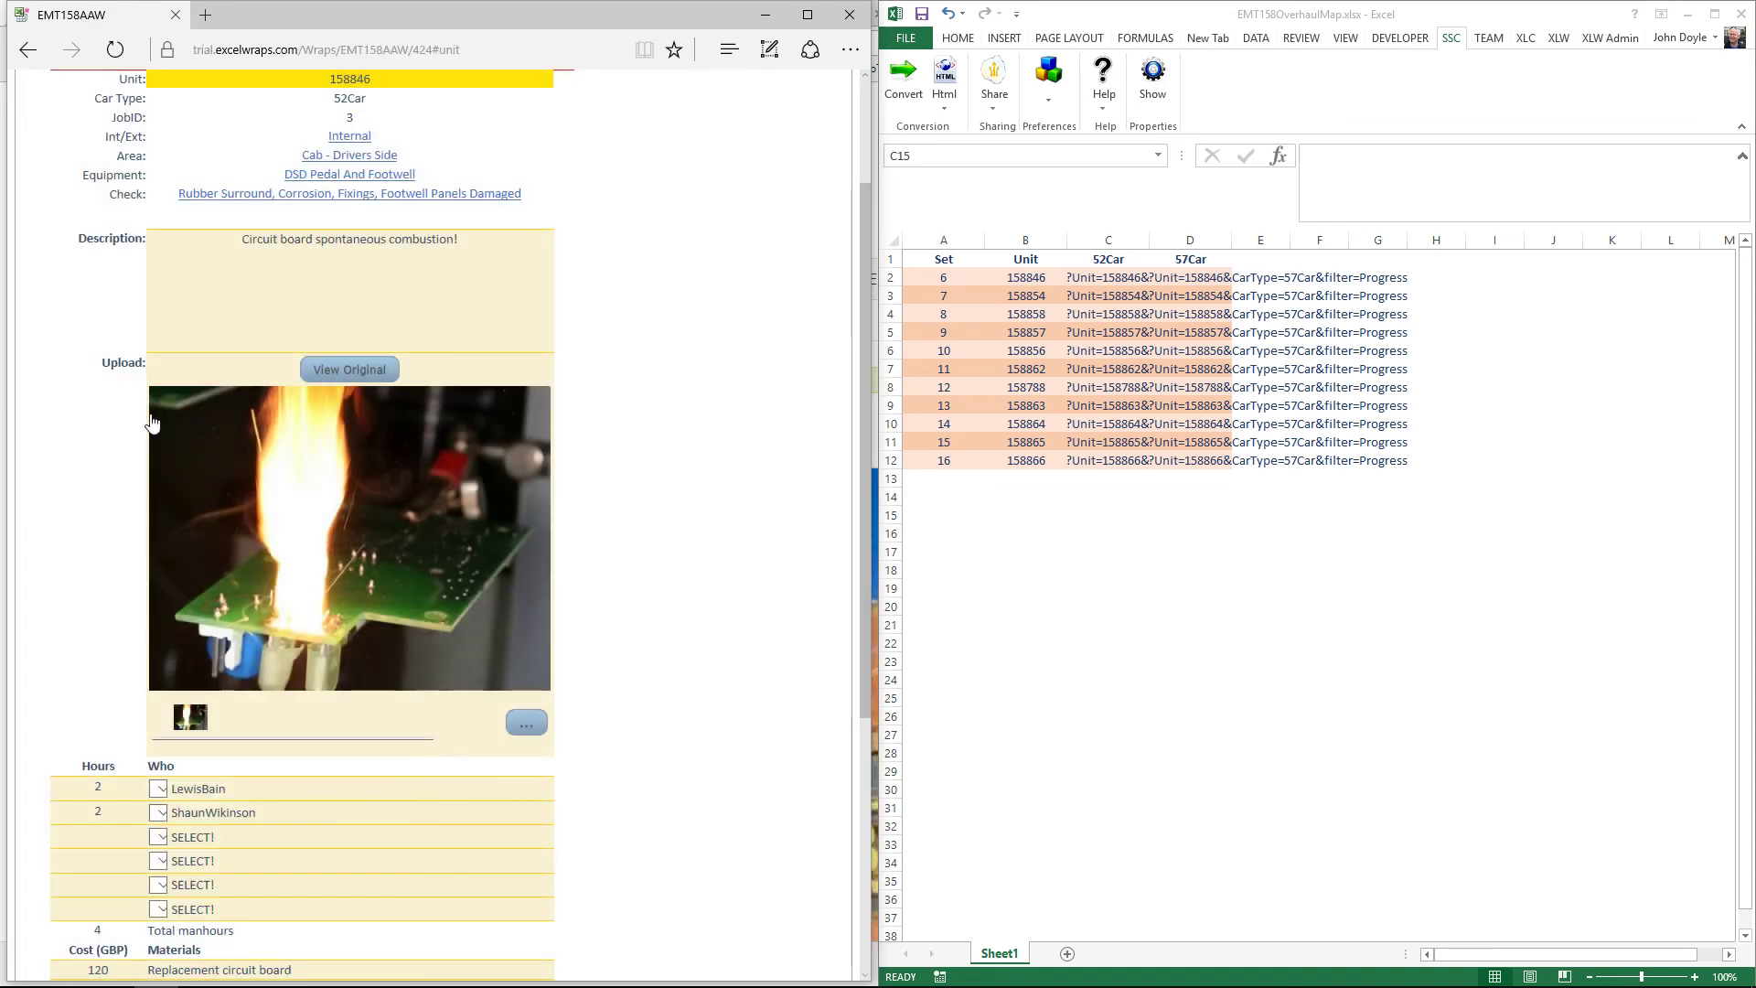
{"action": "scroll", "coordinate": [526, 319], "scroll_direction": "down", "scroll_amount": 1}
{"action": "scroll", "coordinate": [528, 322], "scroll_direction": "down", "scroll_amount": 4}
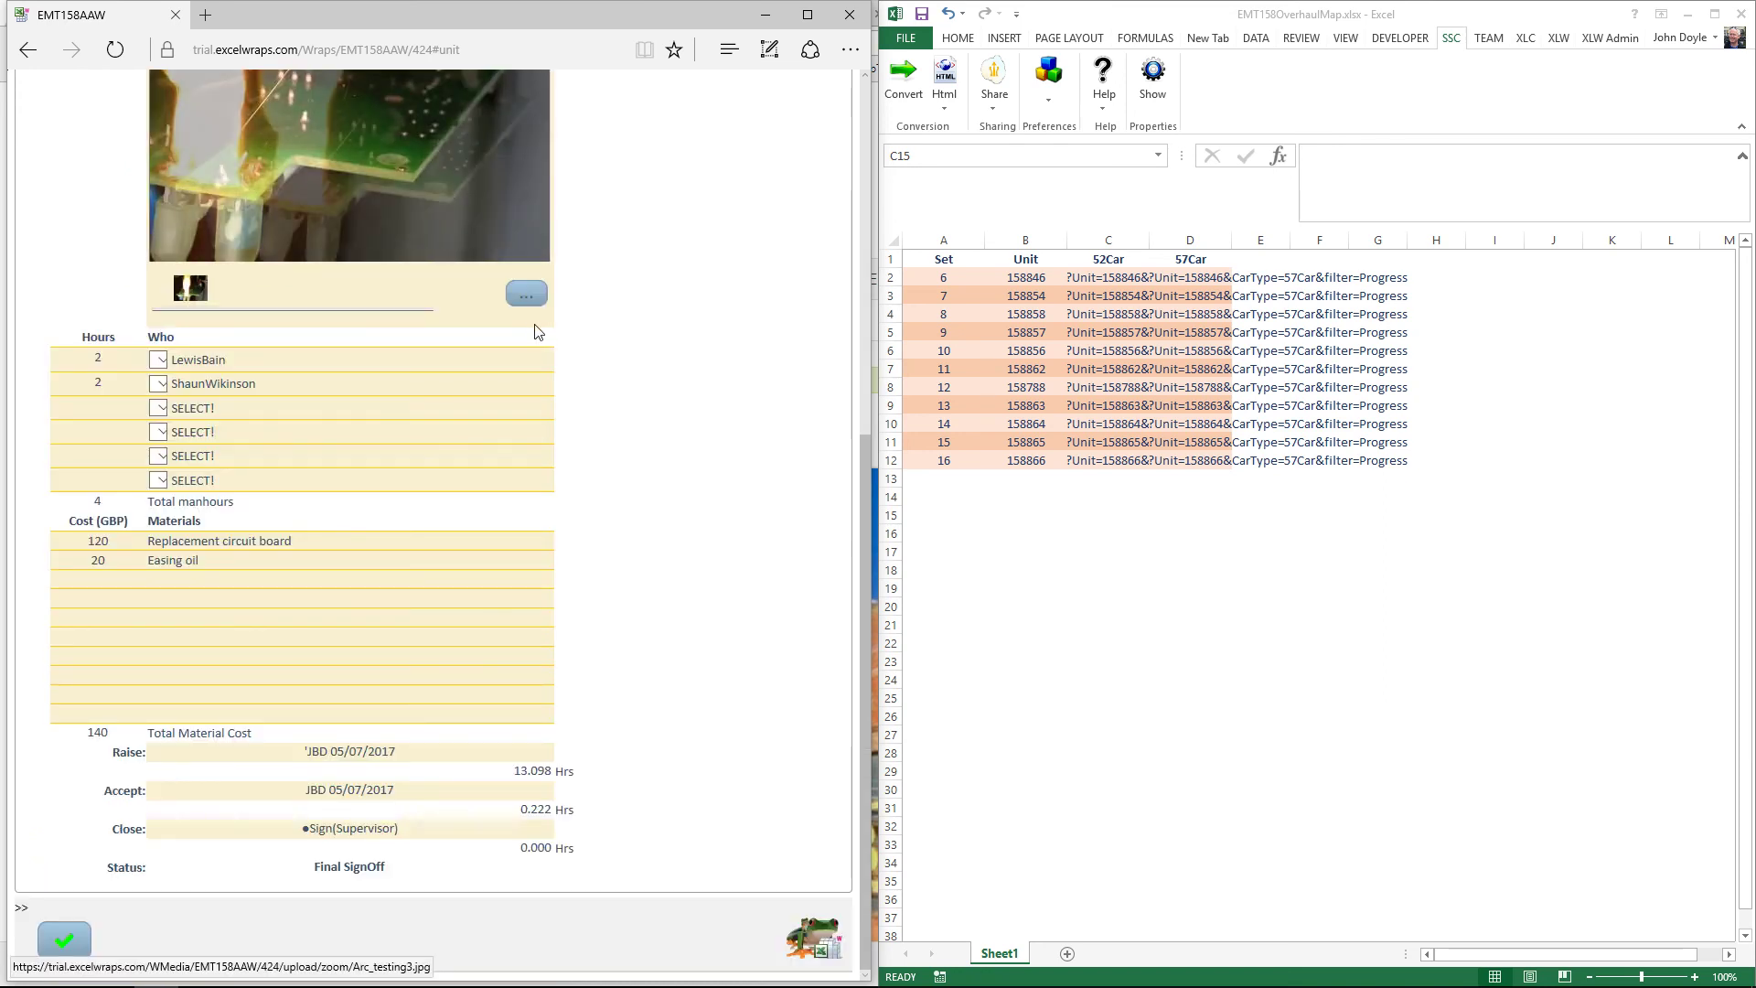
Step: Close the job 3 AAW with the supervisor signature and shorten material 'Easing oil' to 'Easing'
{"action": "left_click", "coordinate": [352, 828]}
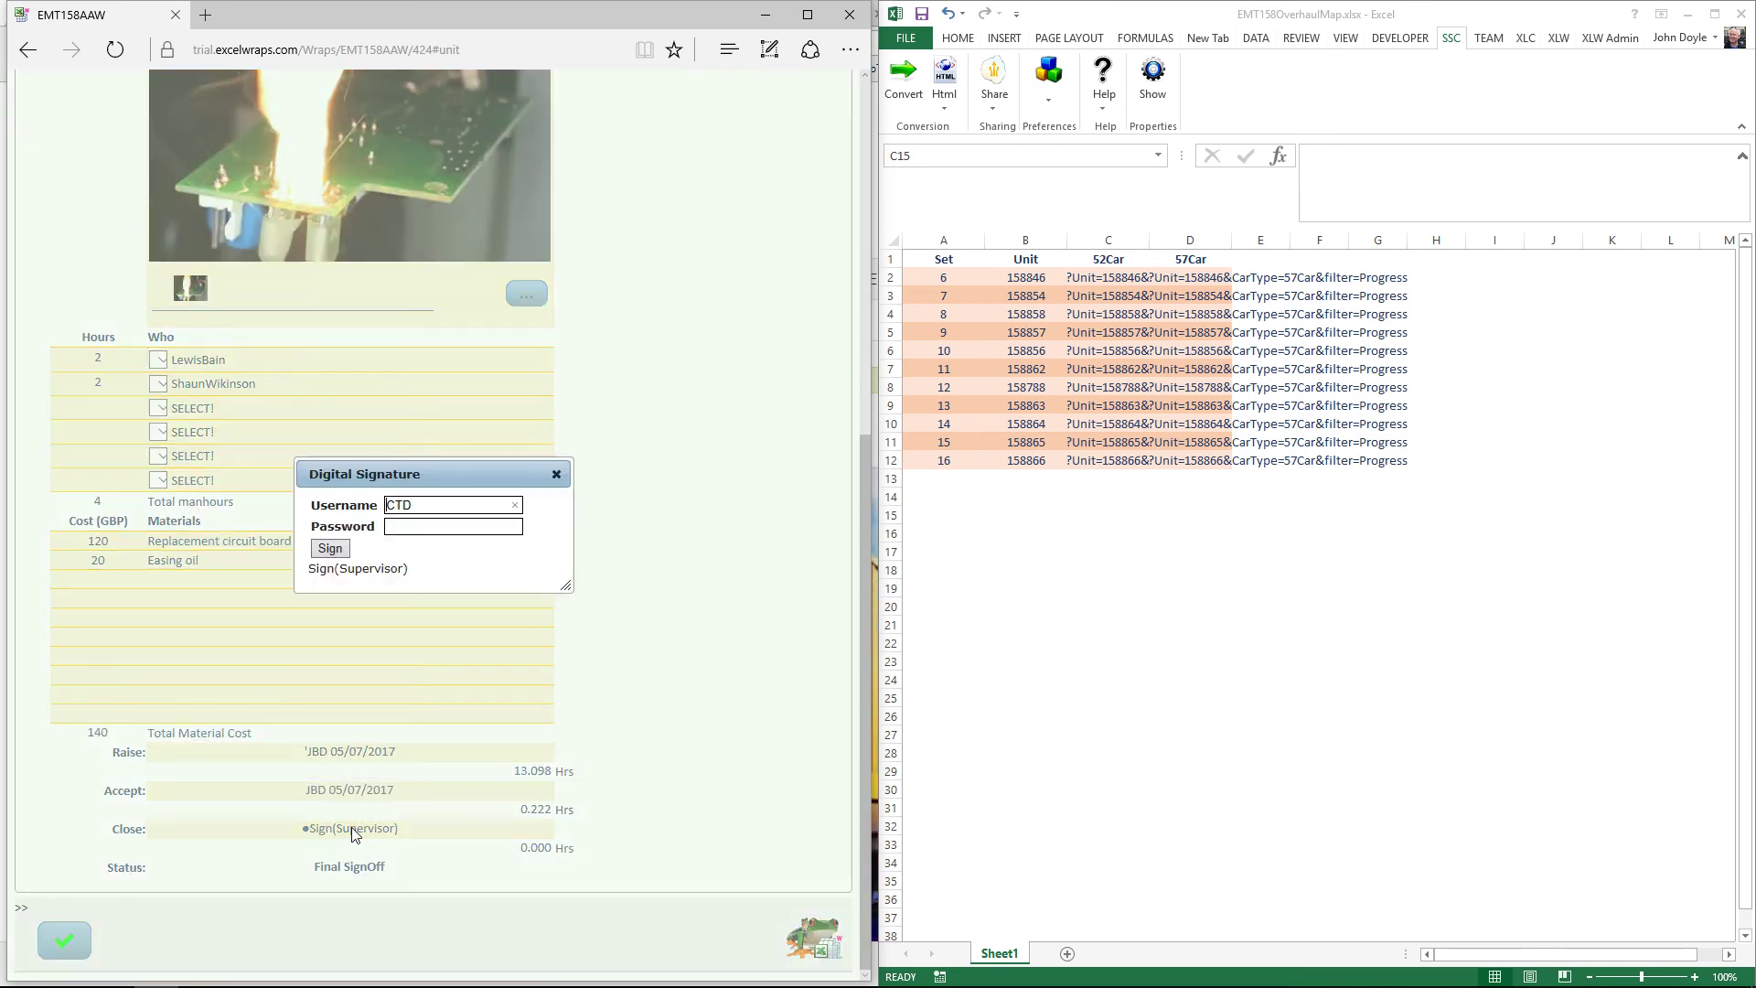
{"action": "left_click", "coordinate": [429, 530]}
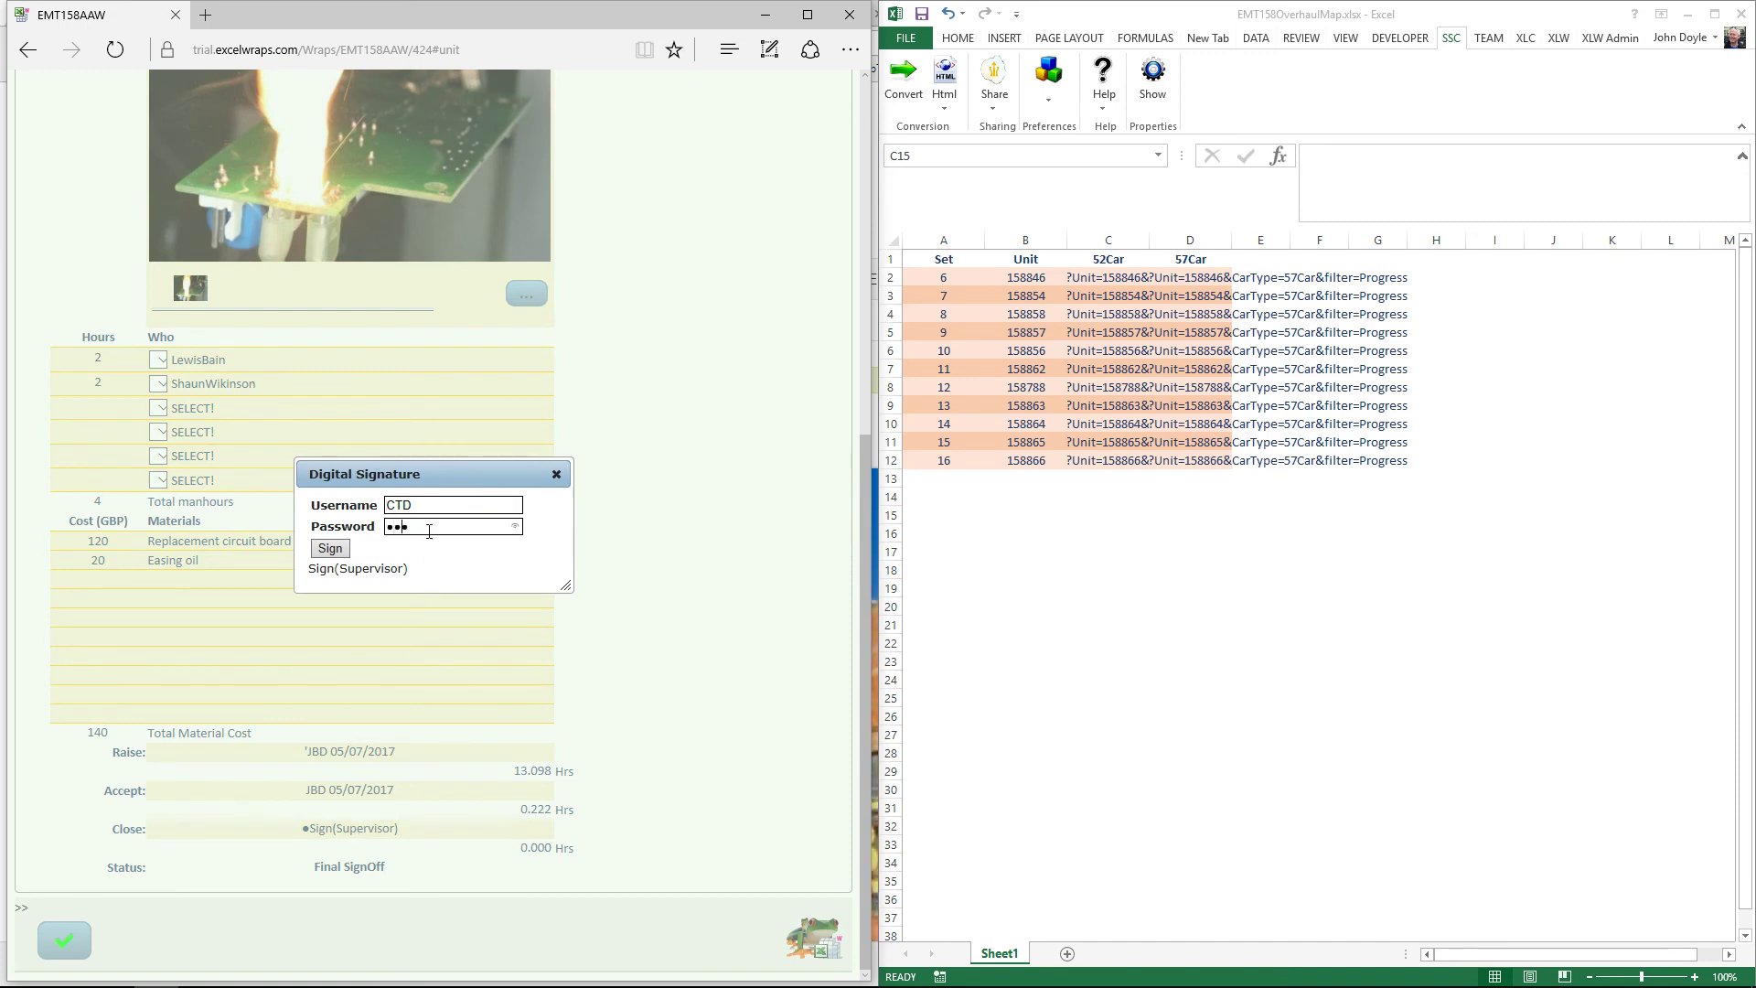
{"action": "type", "text": "•••••••••"}
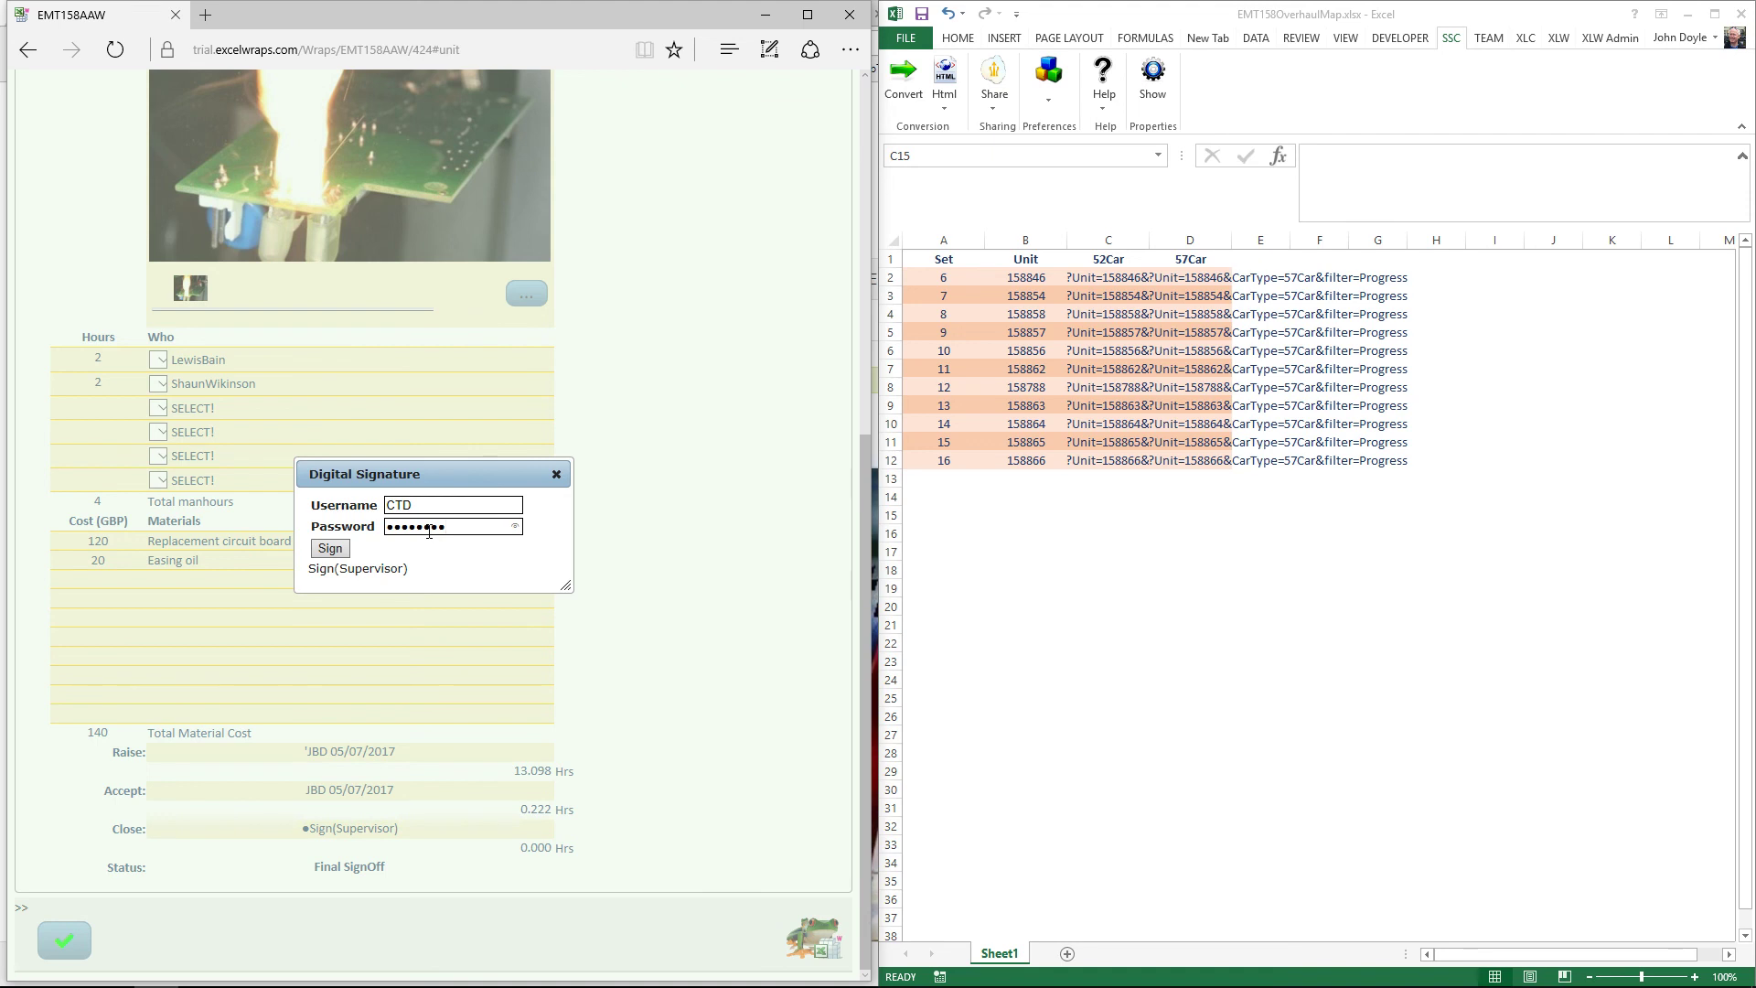
{"action": "left_click", "coordinate": [338, 553]}
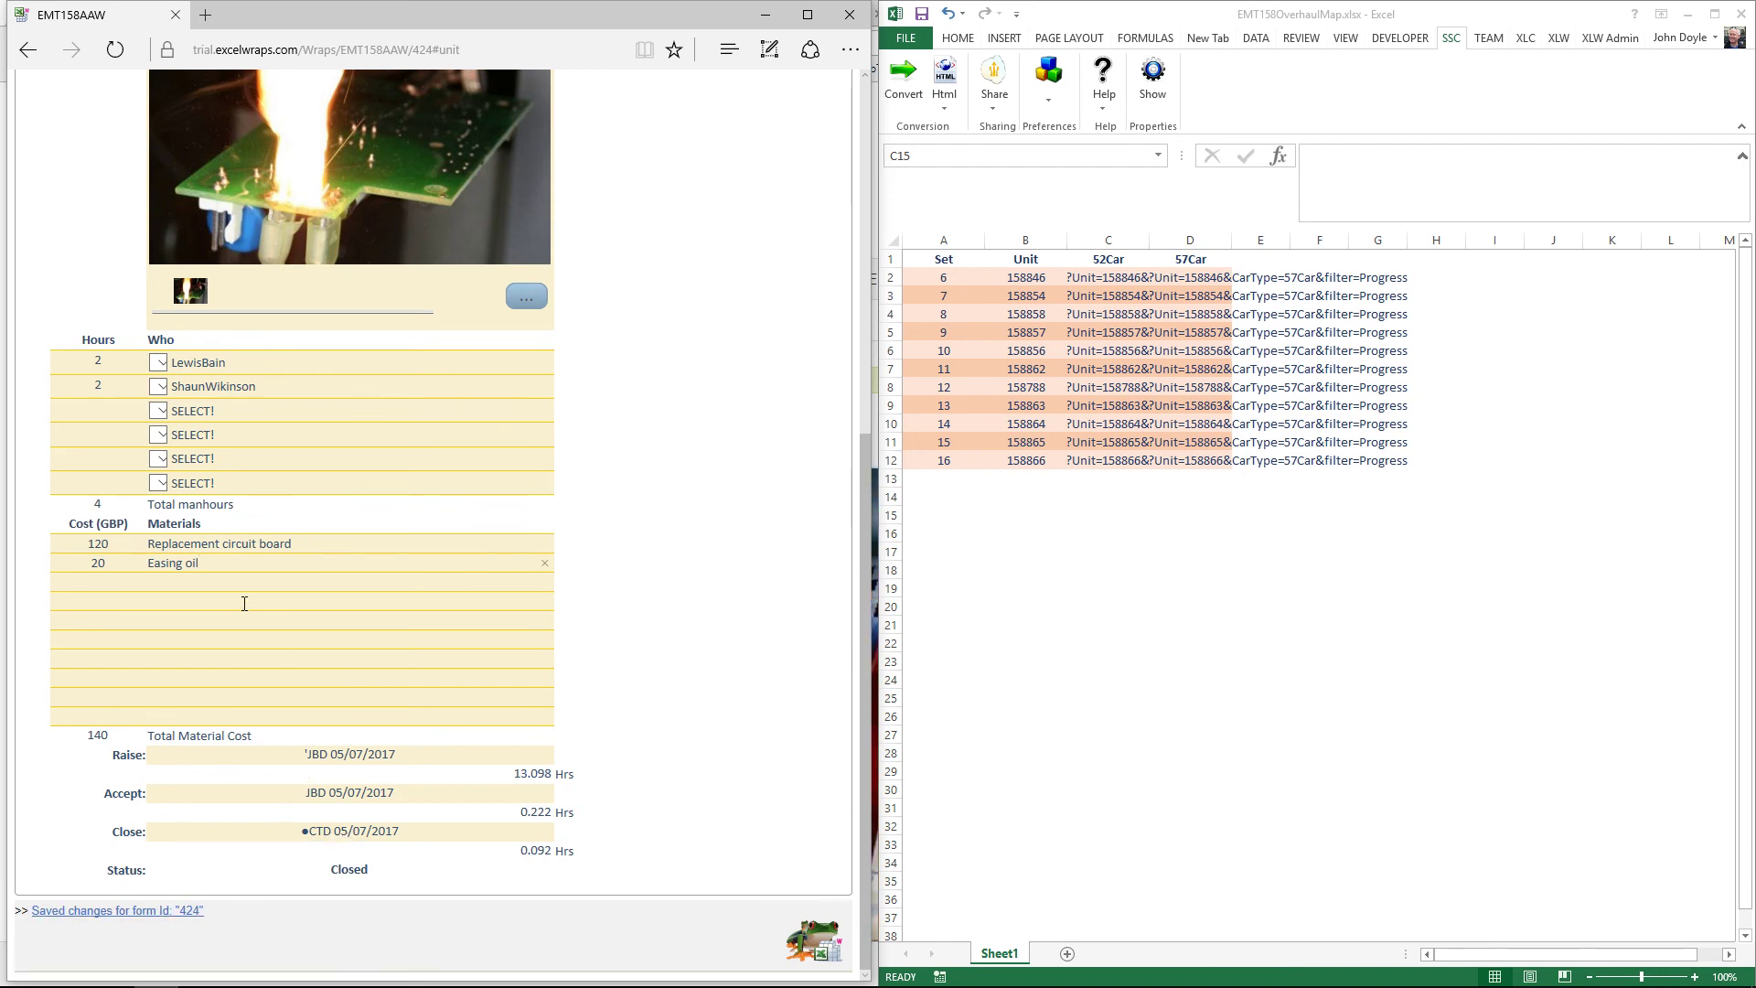
{"action": "key", "text": "BackSpace"}
{"action": "key", "text": "BackSpace"}
{"action": "key", "text": "BackSpace"}
{"action": "key", "text": "BackSpace"}
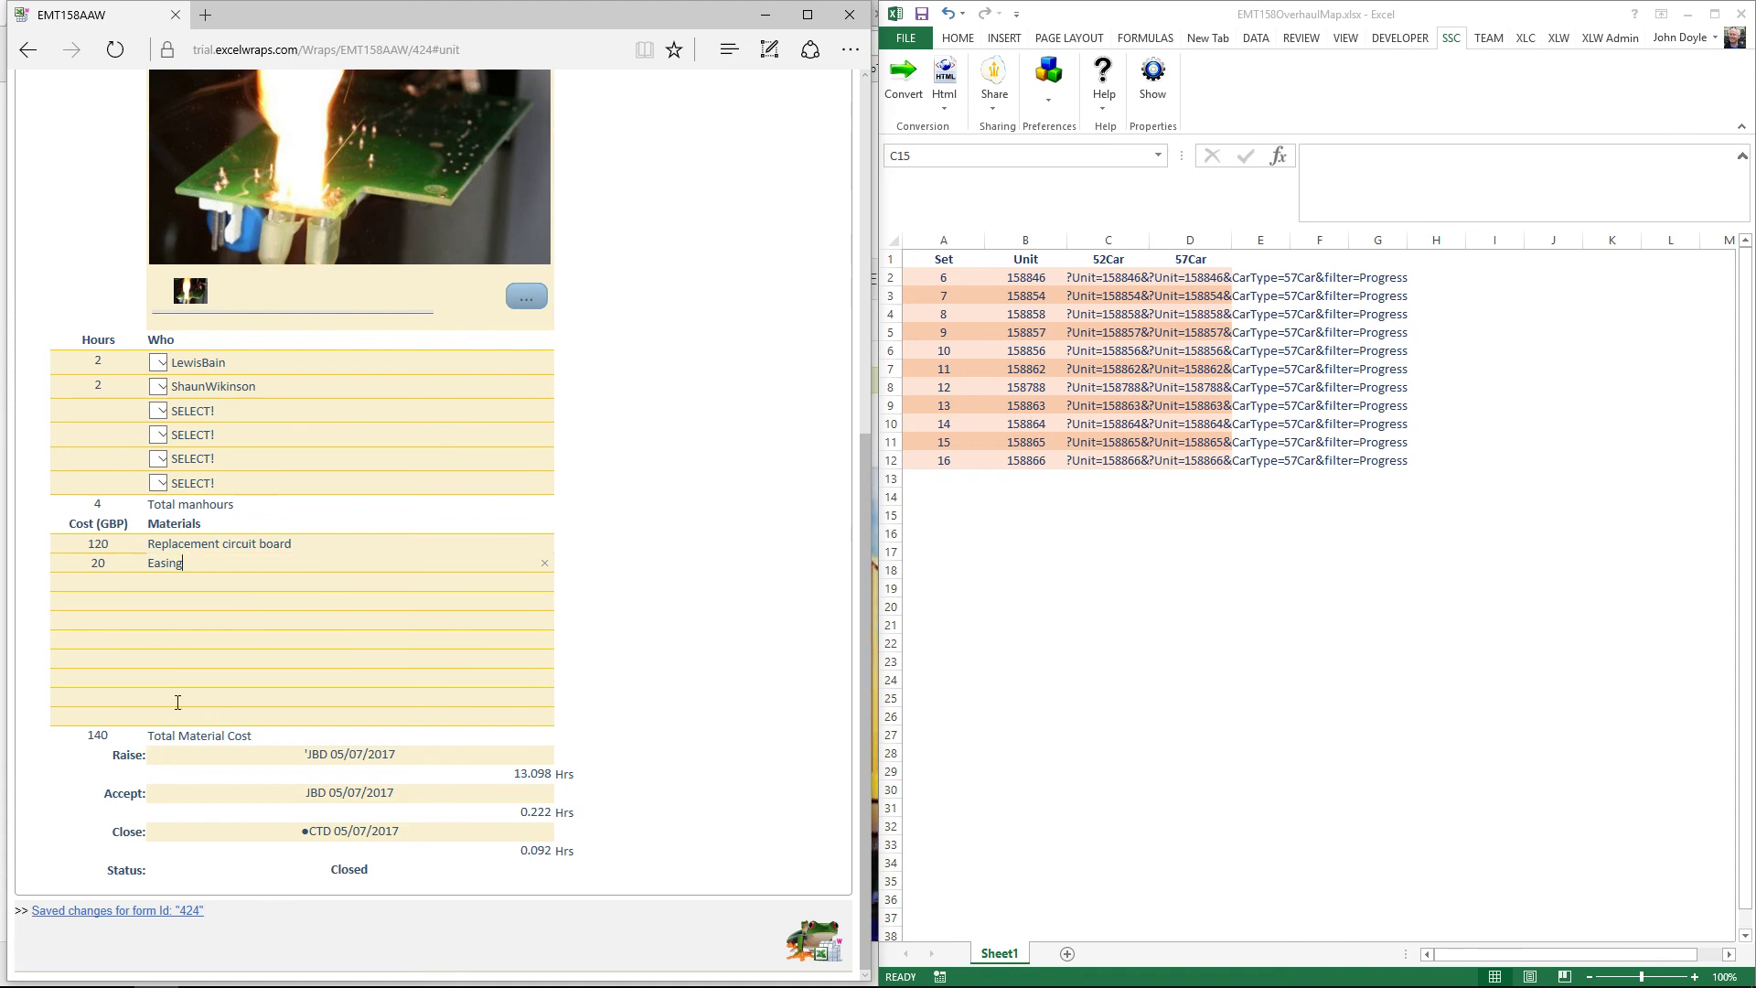
{"action": "left_click", "coordinate": [715, 615]}
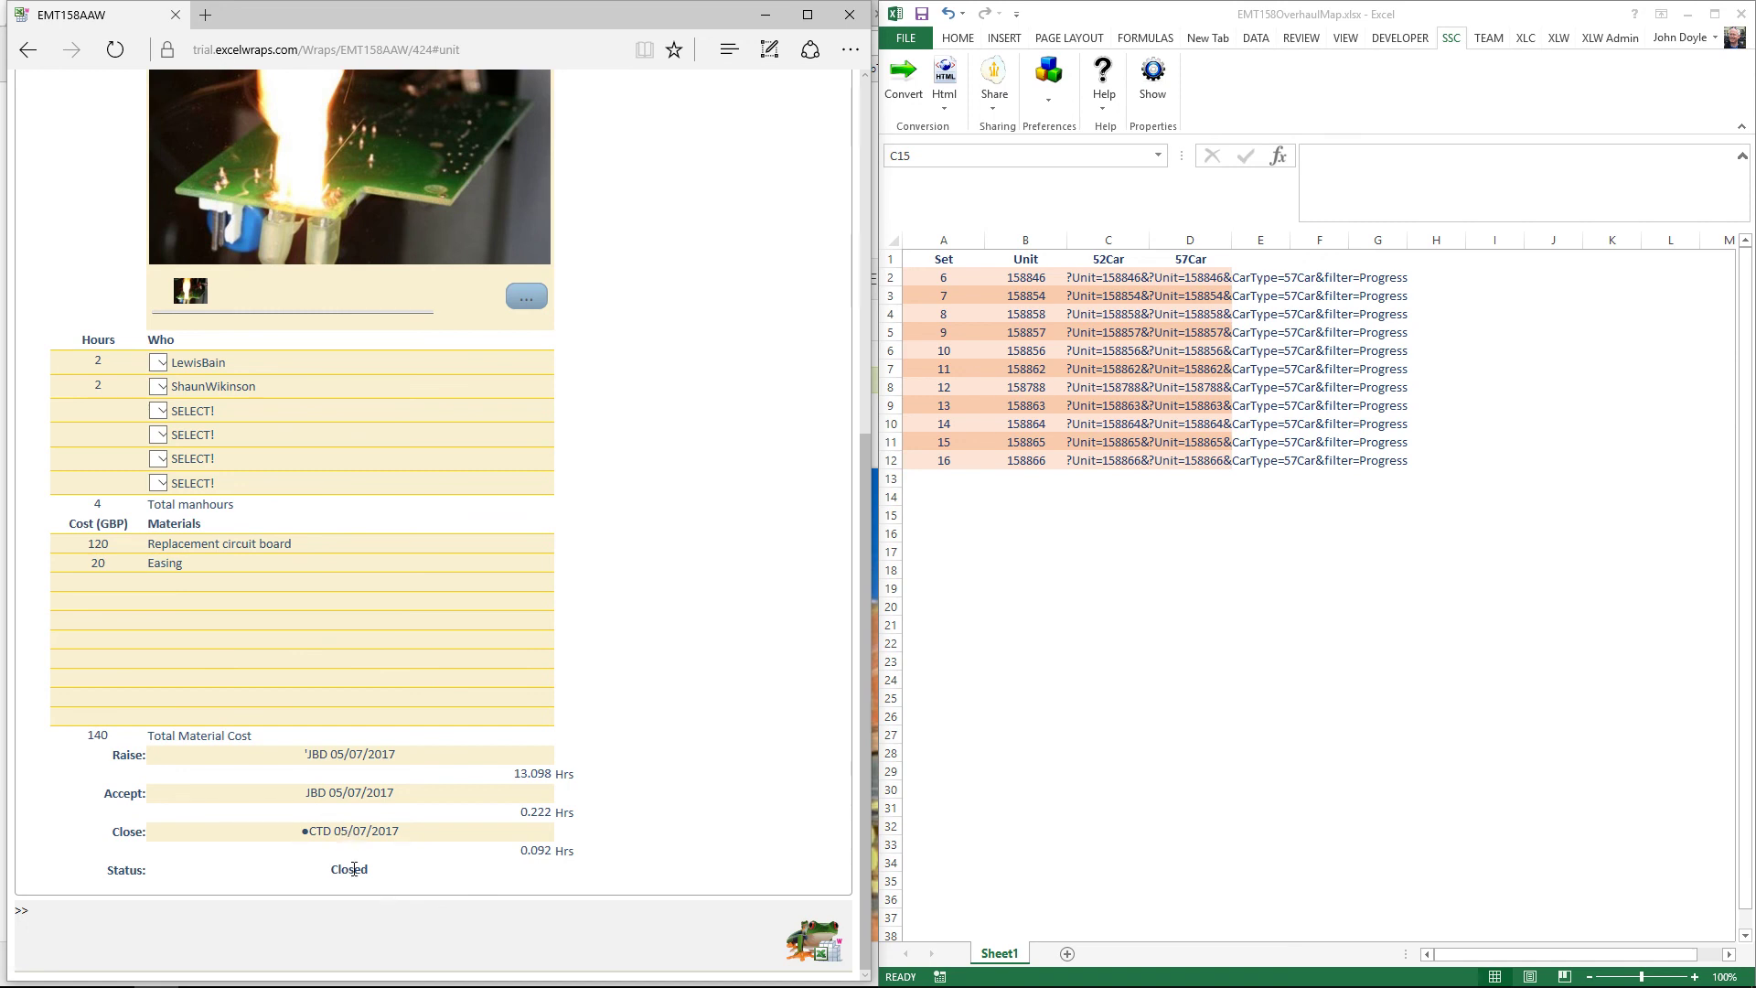
Step: Leave the closed job 3 form without saving, accepting the unsaved-changes warning
{"action": "left_click", "coordinate": [29, 51]}
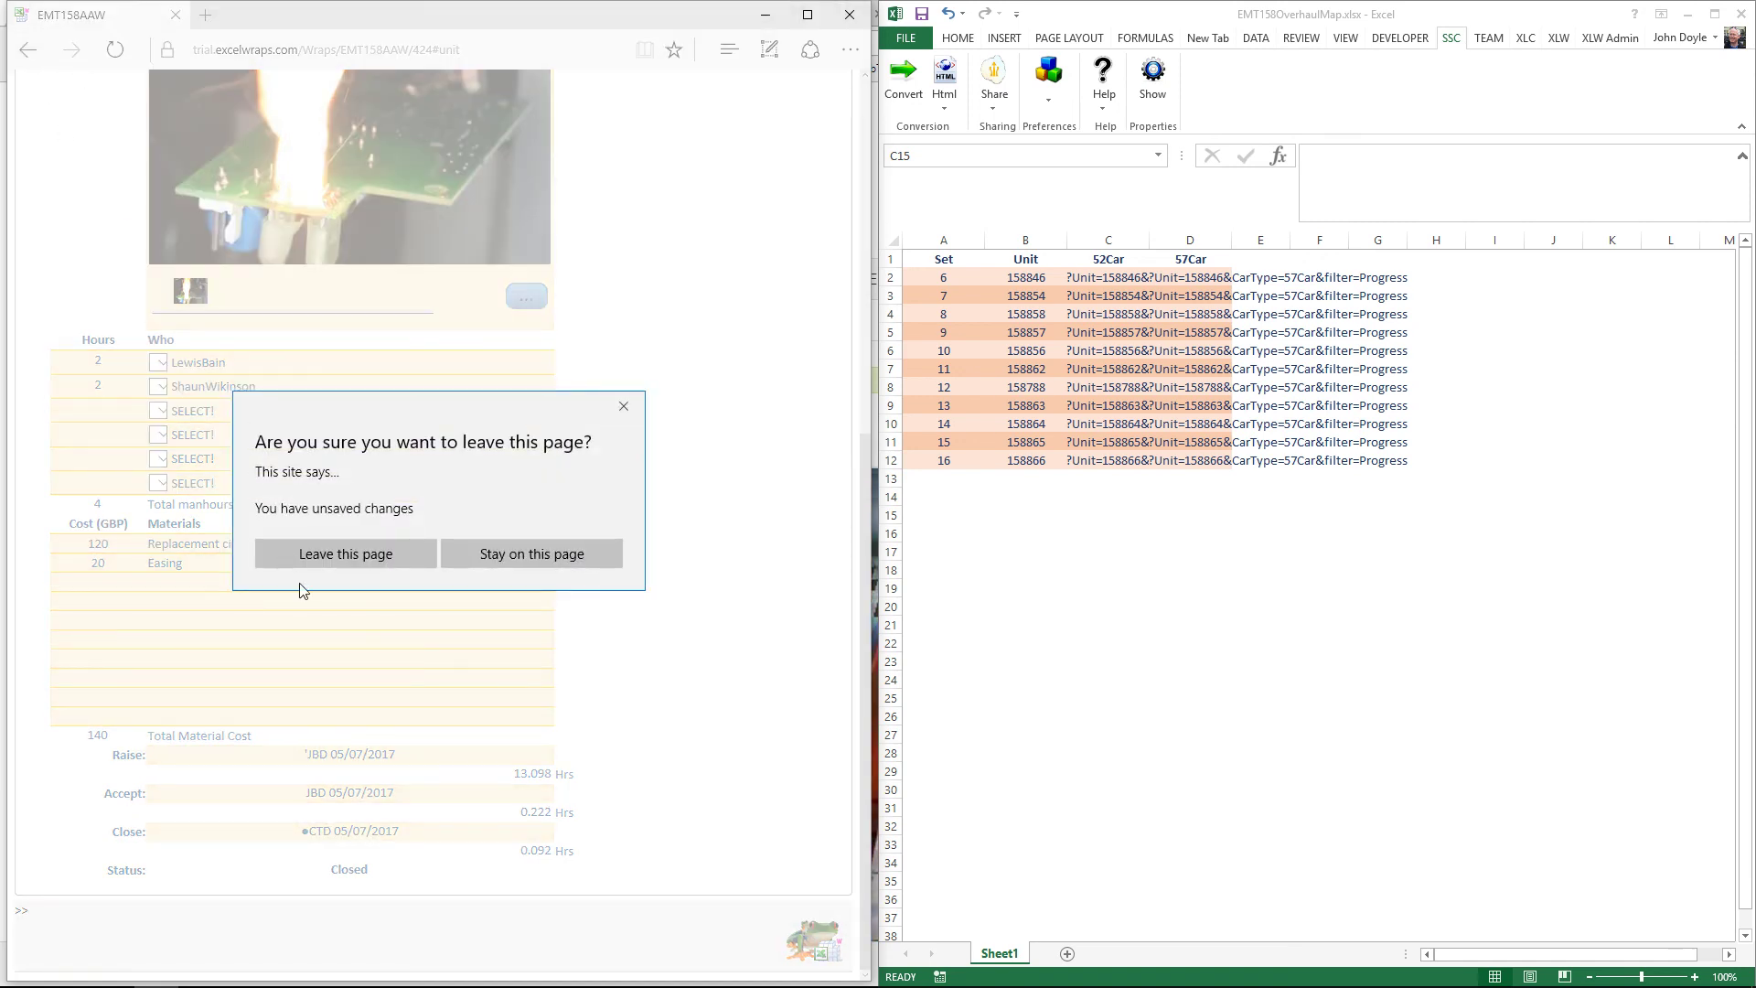
{"action": "left_click", "coordinate": [335, 553]}
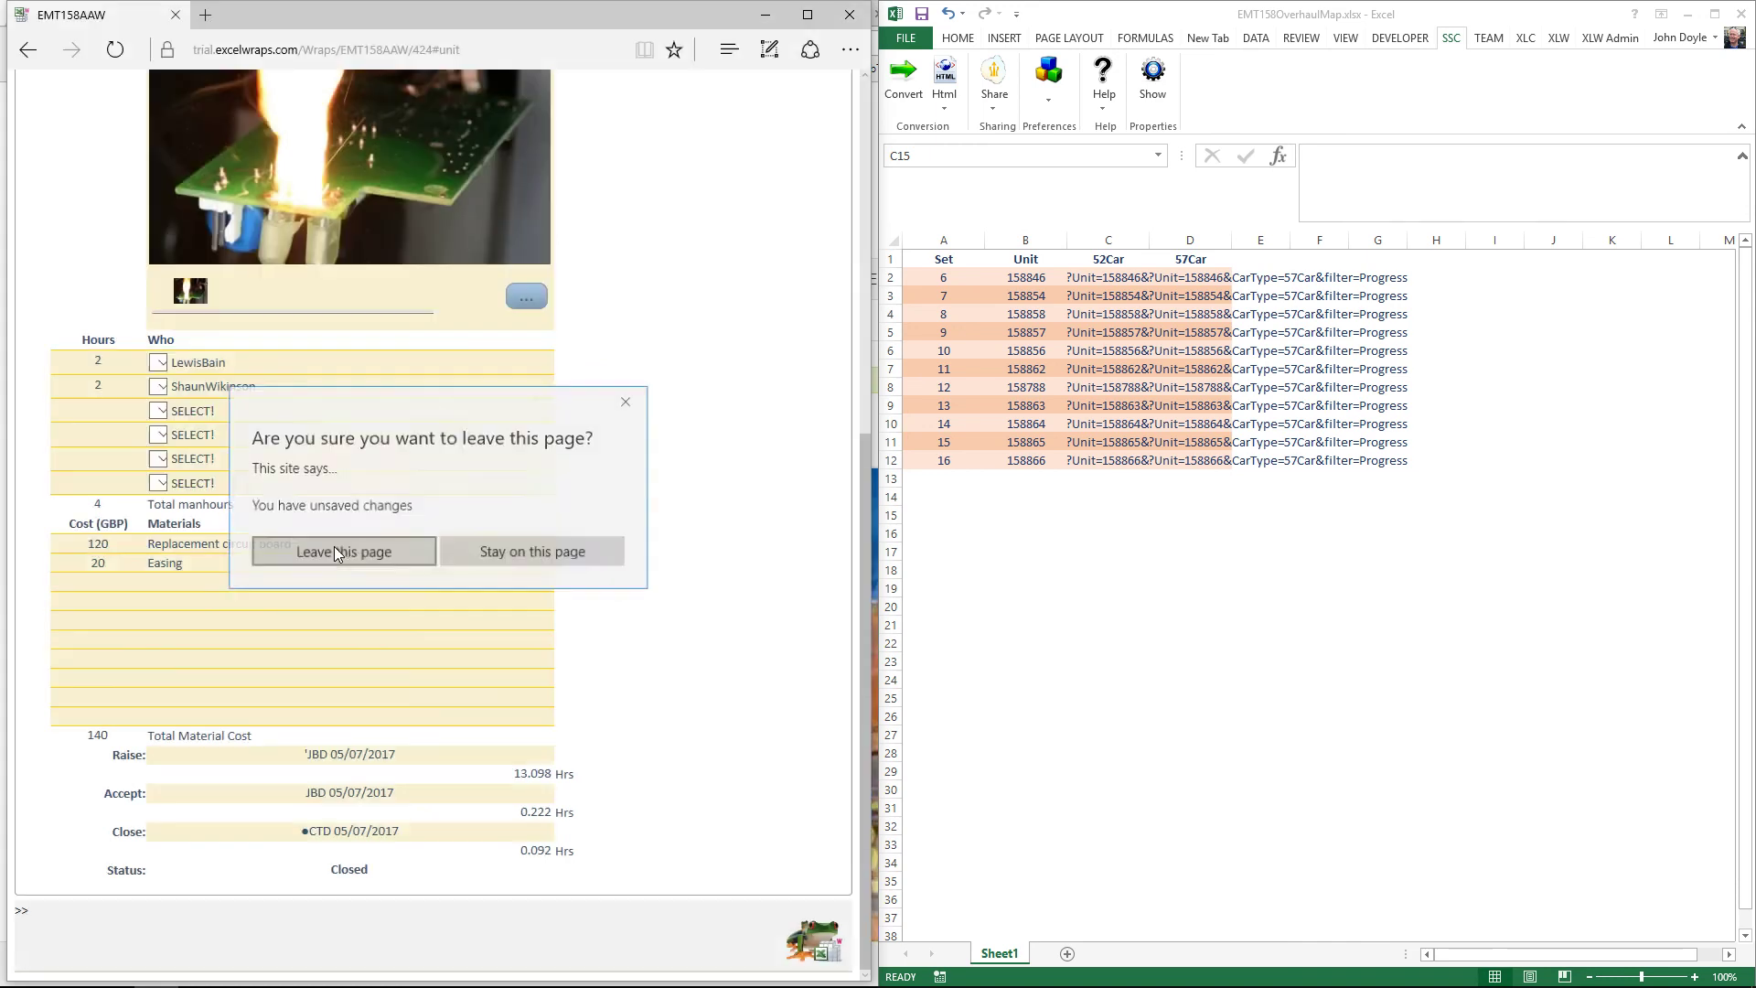